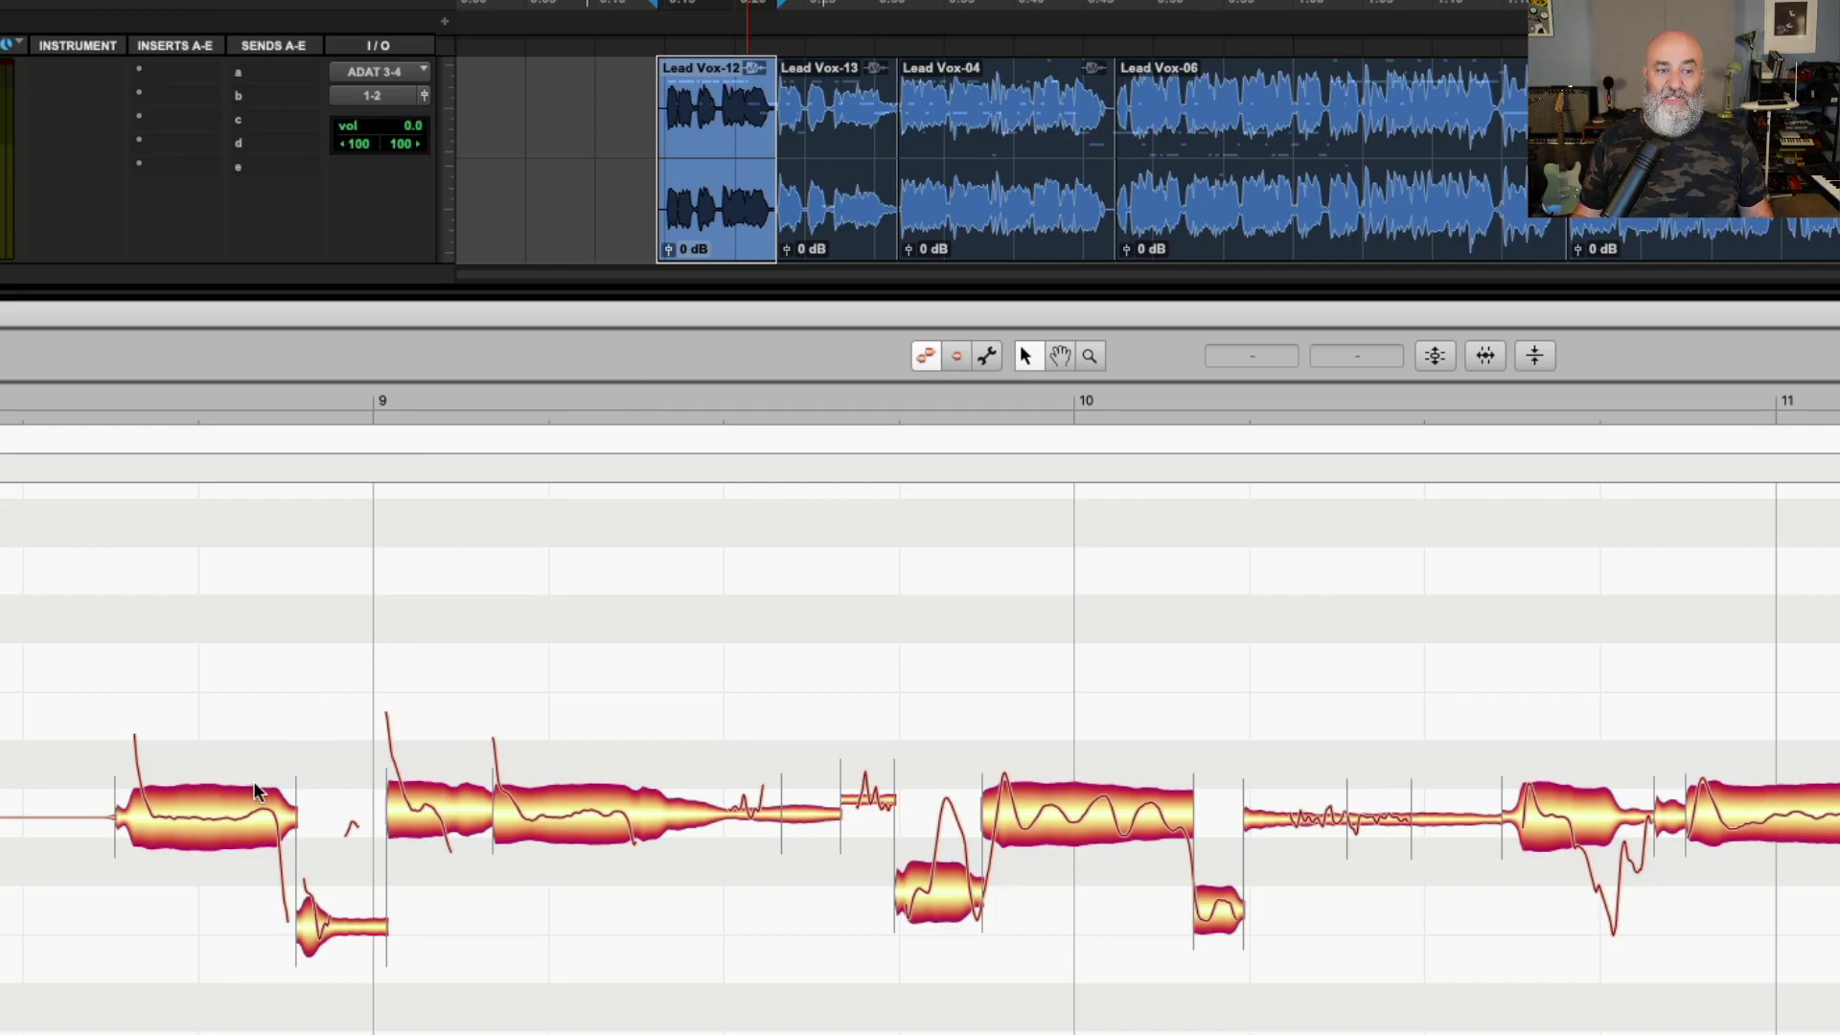
Lower Lead Vox-12's first note to Db4 and Lead Vox-13's long note two semitones.
{"action": "left_click_drag", "start_coordinate": [246, 807], "coordinate": [247, 904]}
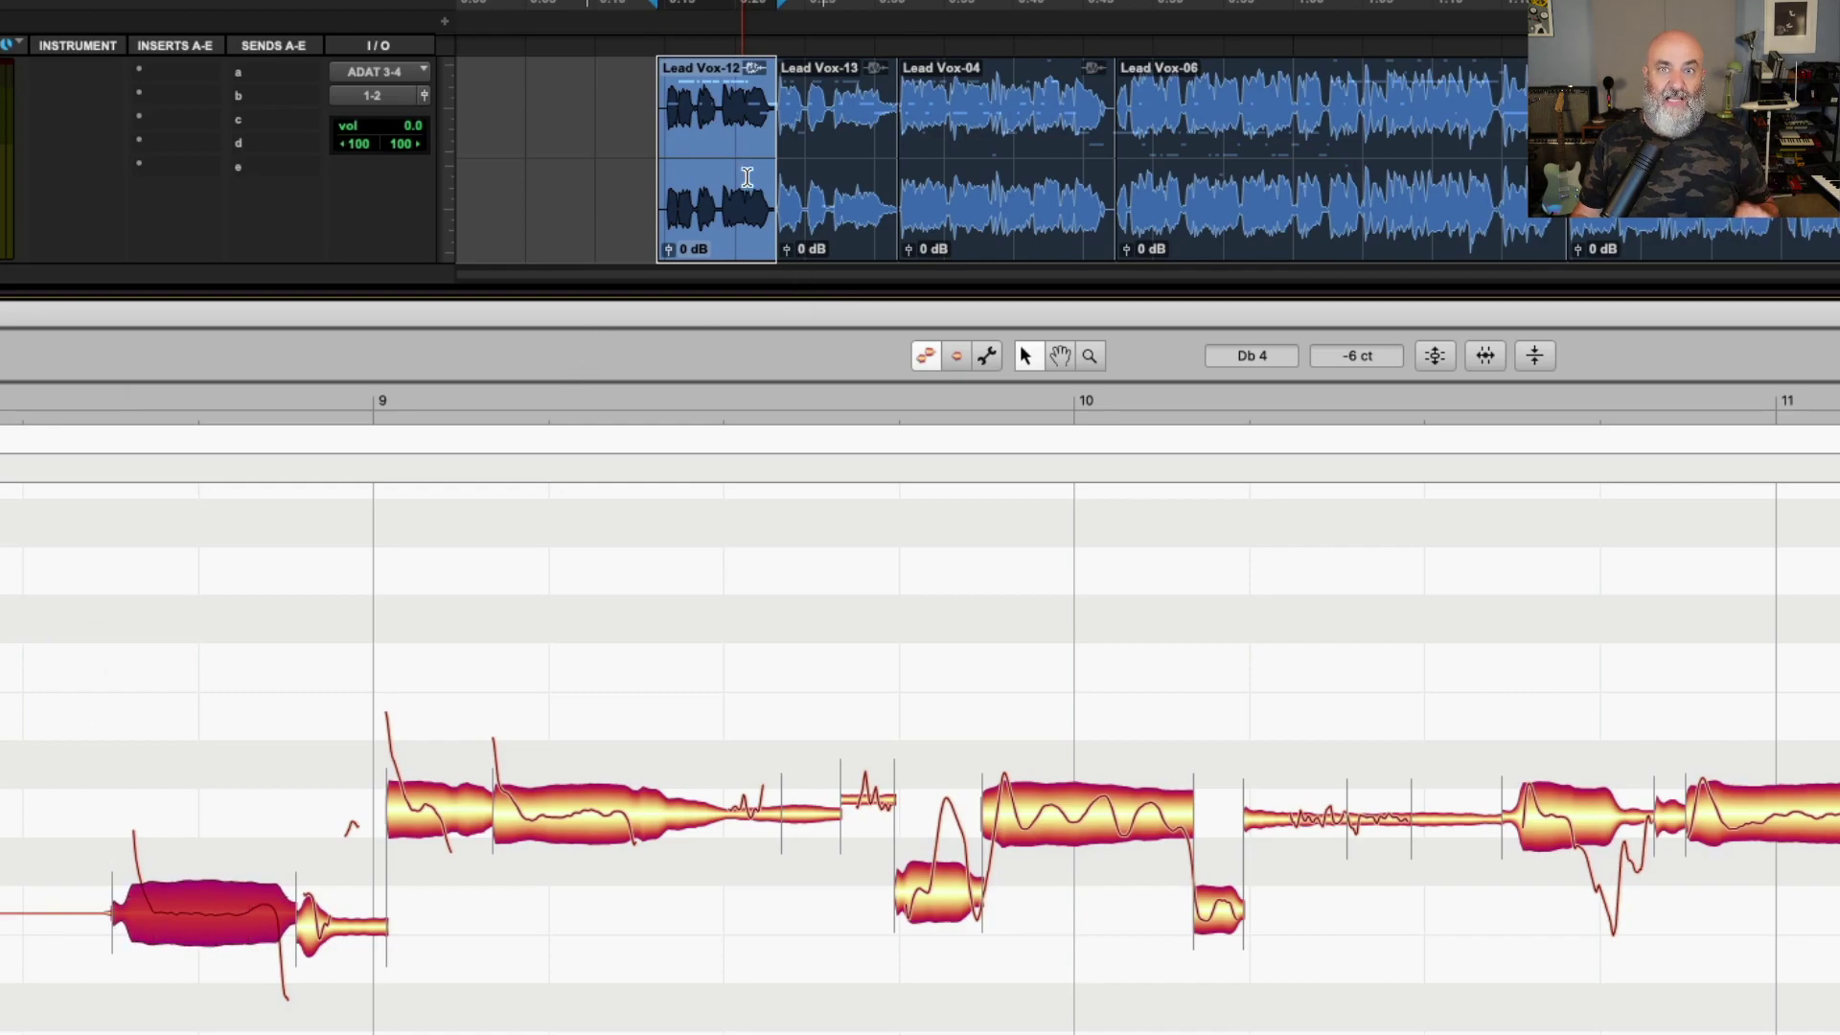
{"action": "double_click", "coordinate": [817, 209]}
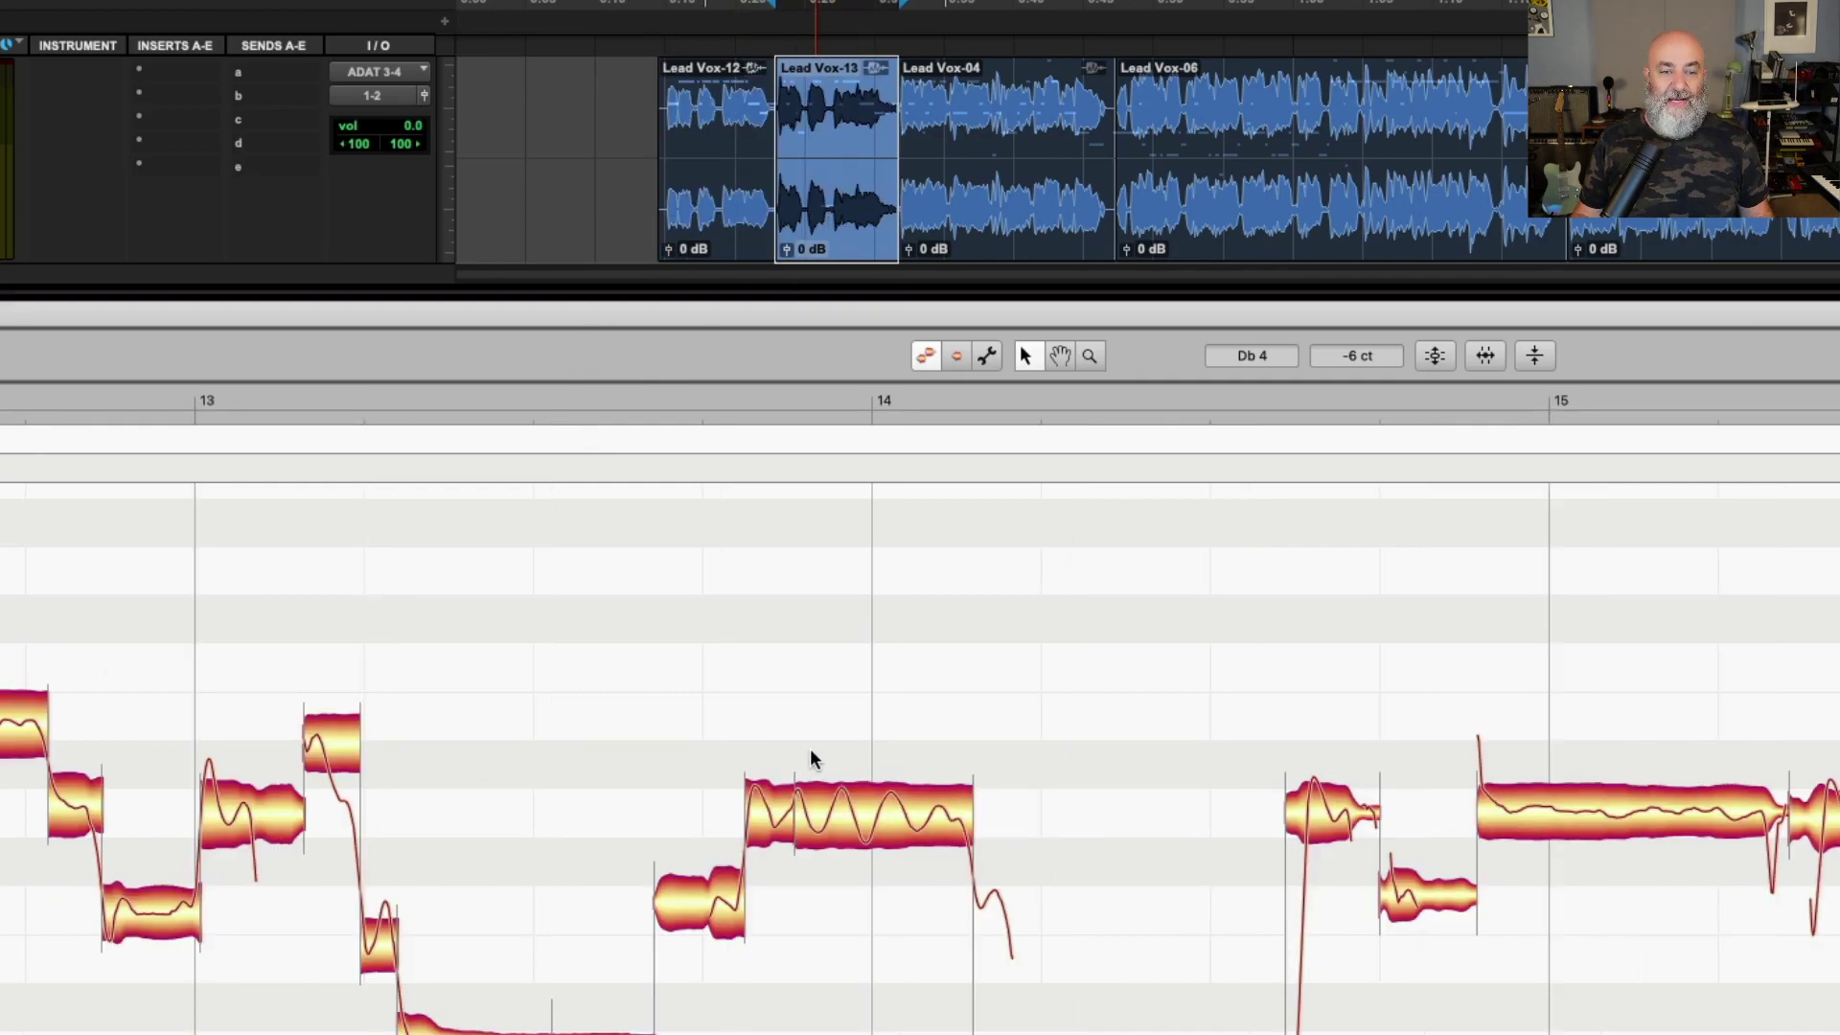
{"action": "left_click_drag", "start_coordinate": [715, 718], "coordinate": [872, 910]}
{"action": "left_click", "coordinate": [882, 149]}
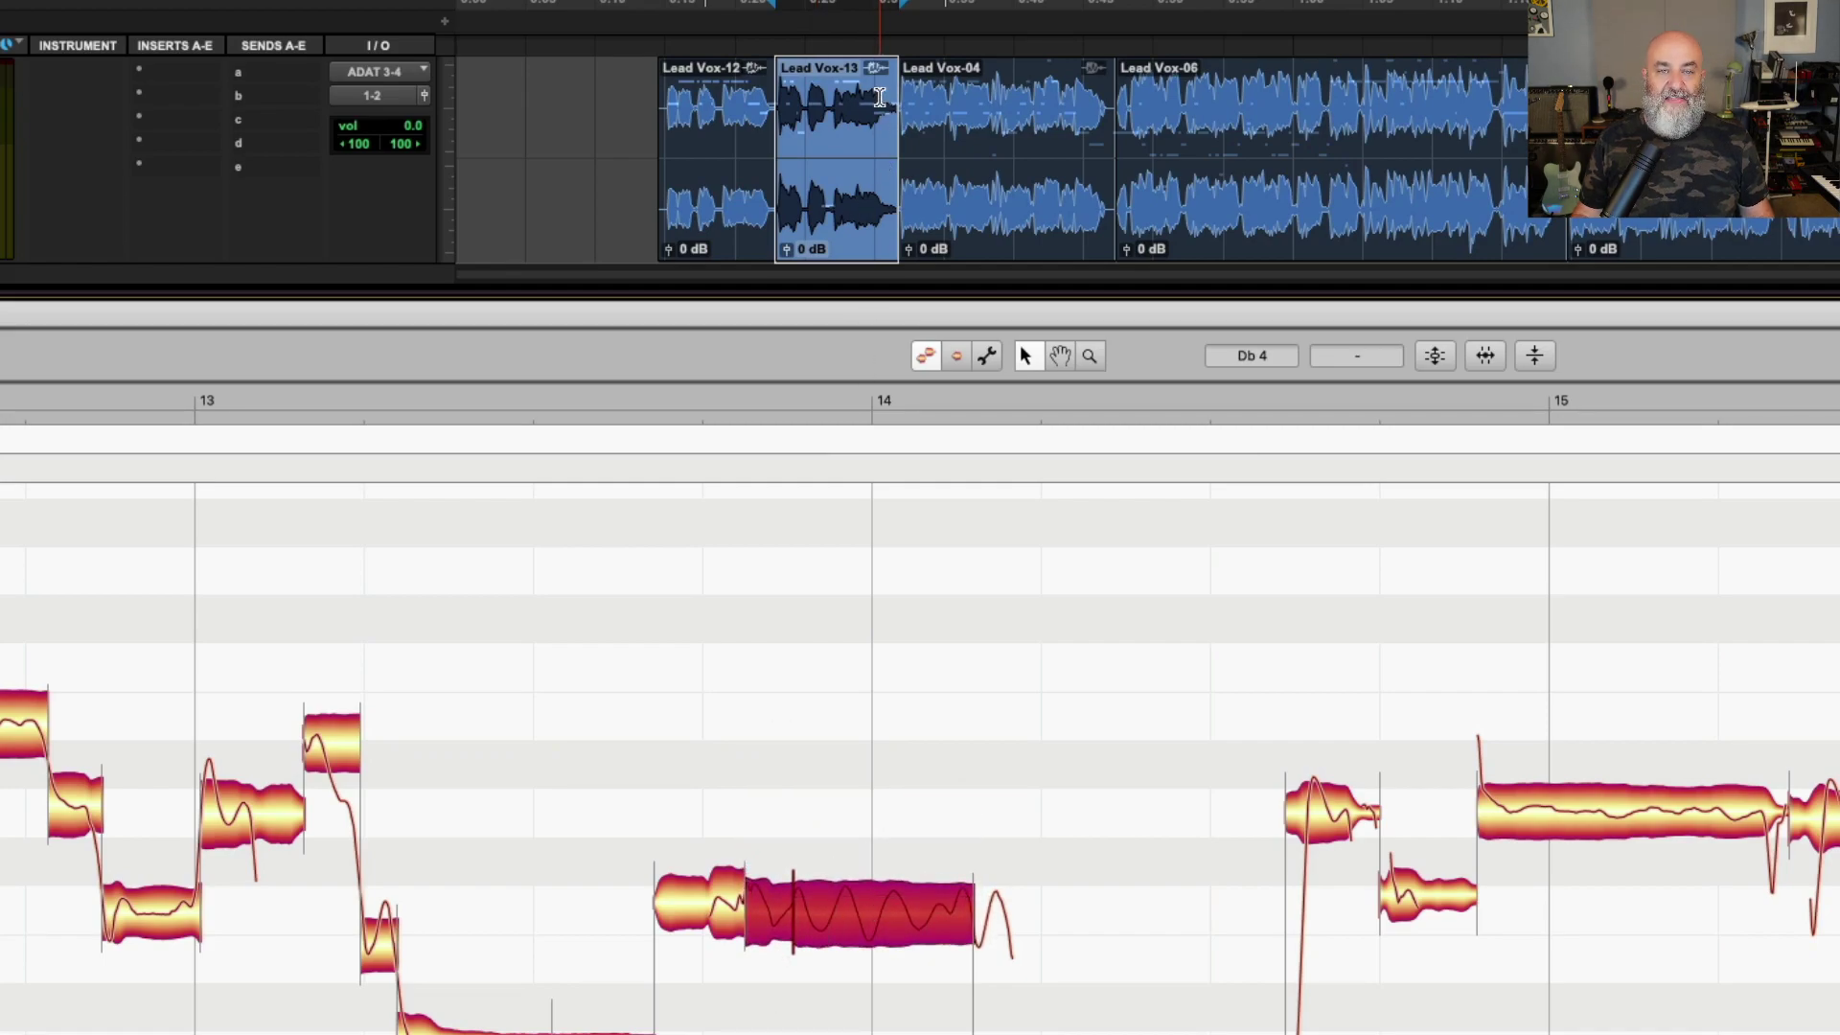
{"action": "left_click", "coordinate": [727, 221]}
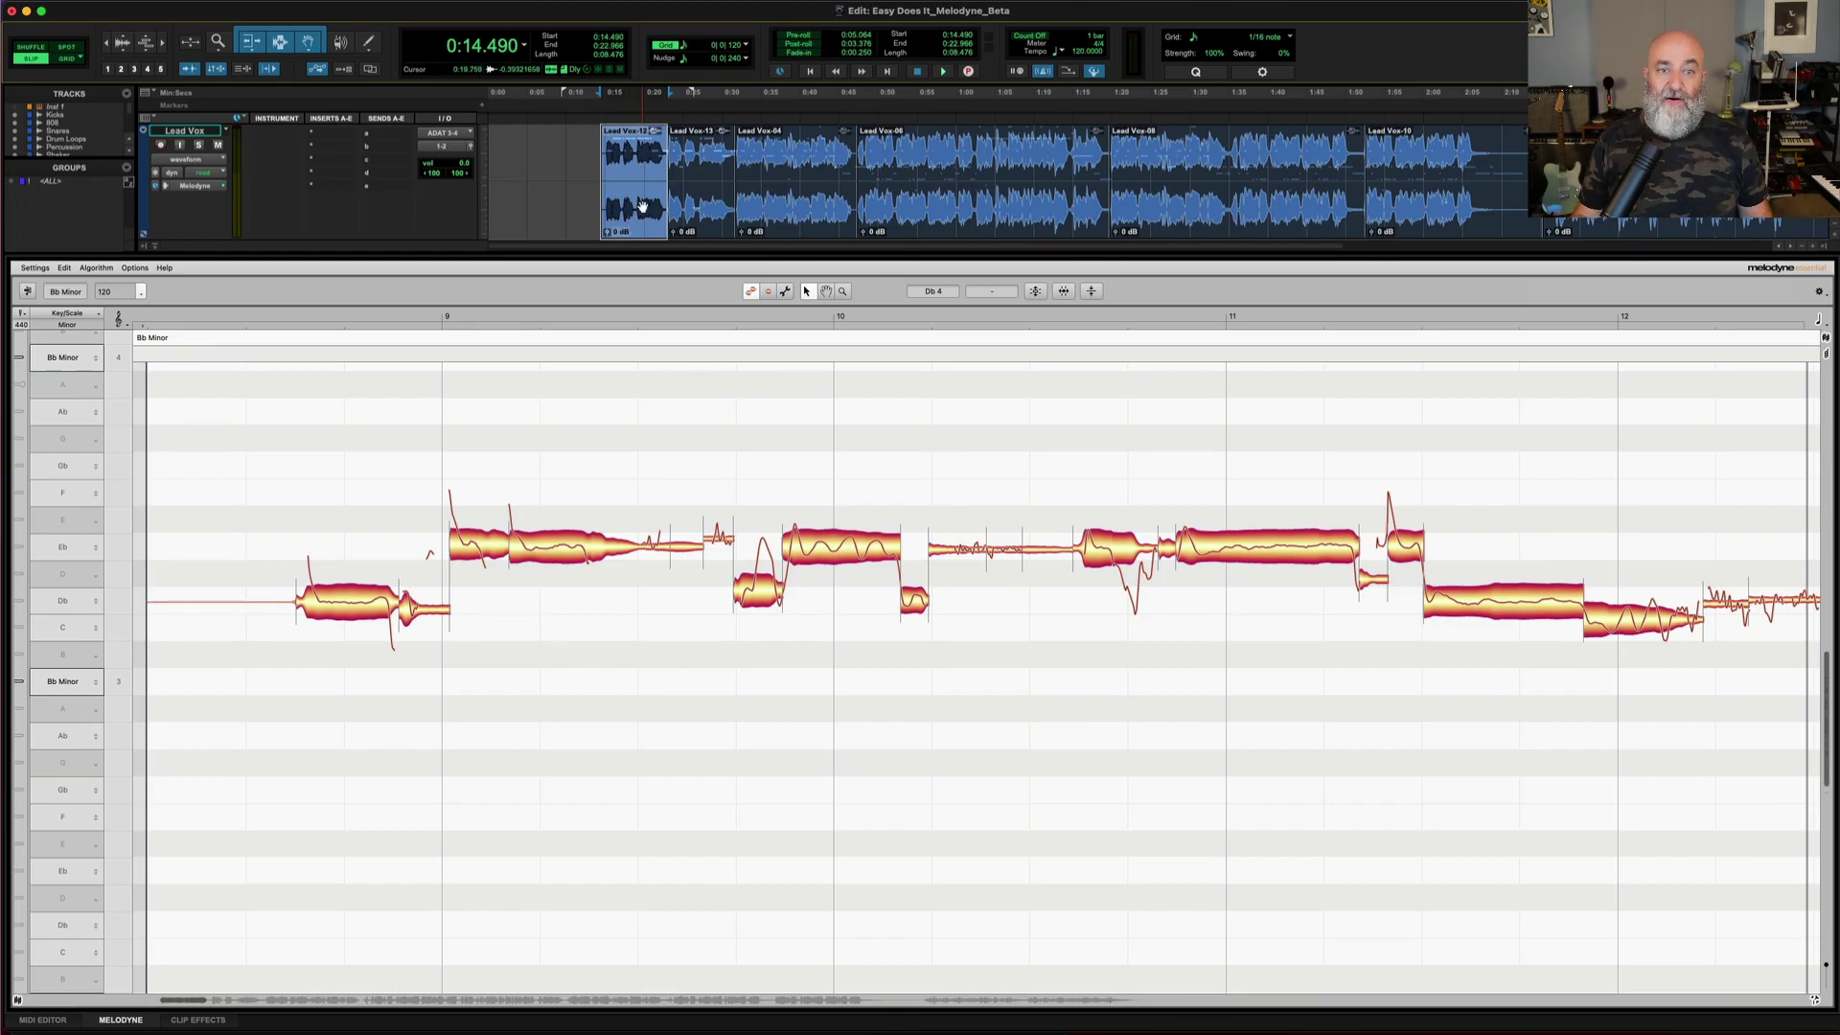
{"action": "right_click", "coordinate": [642, 206]}
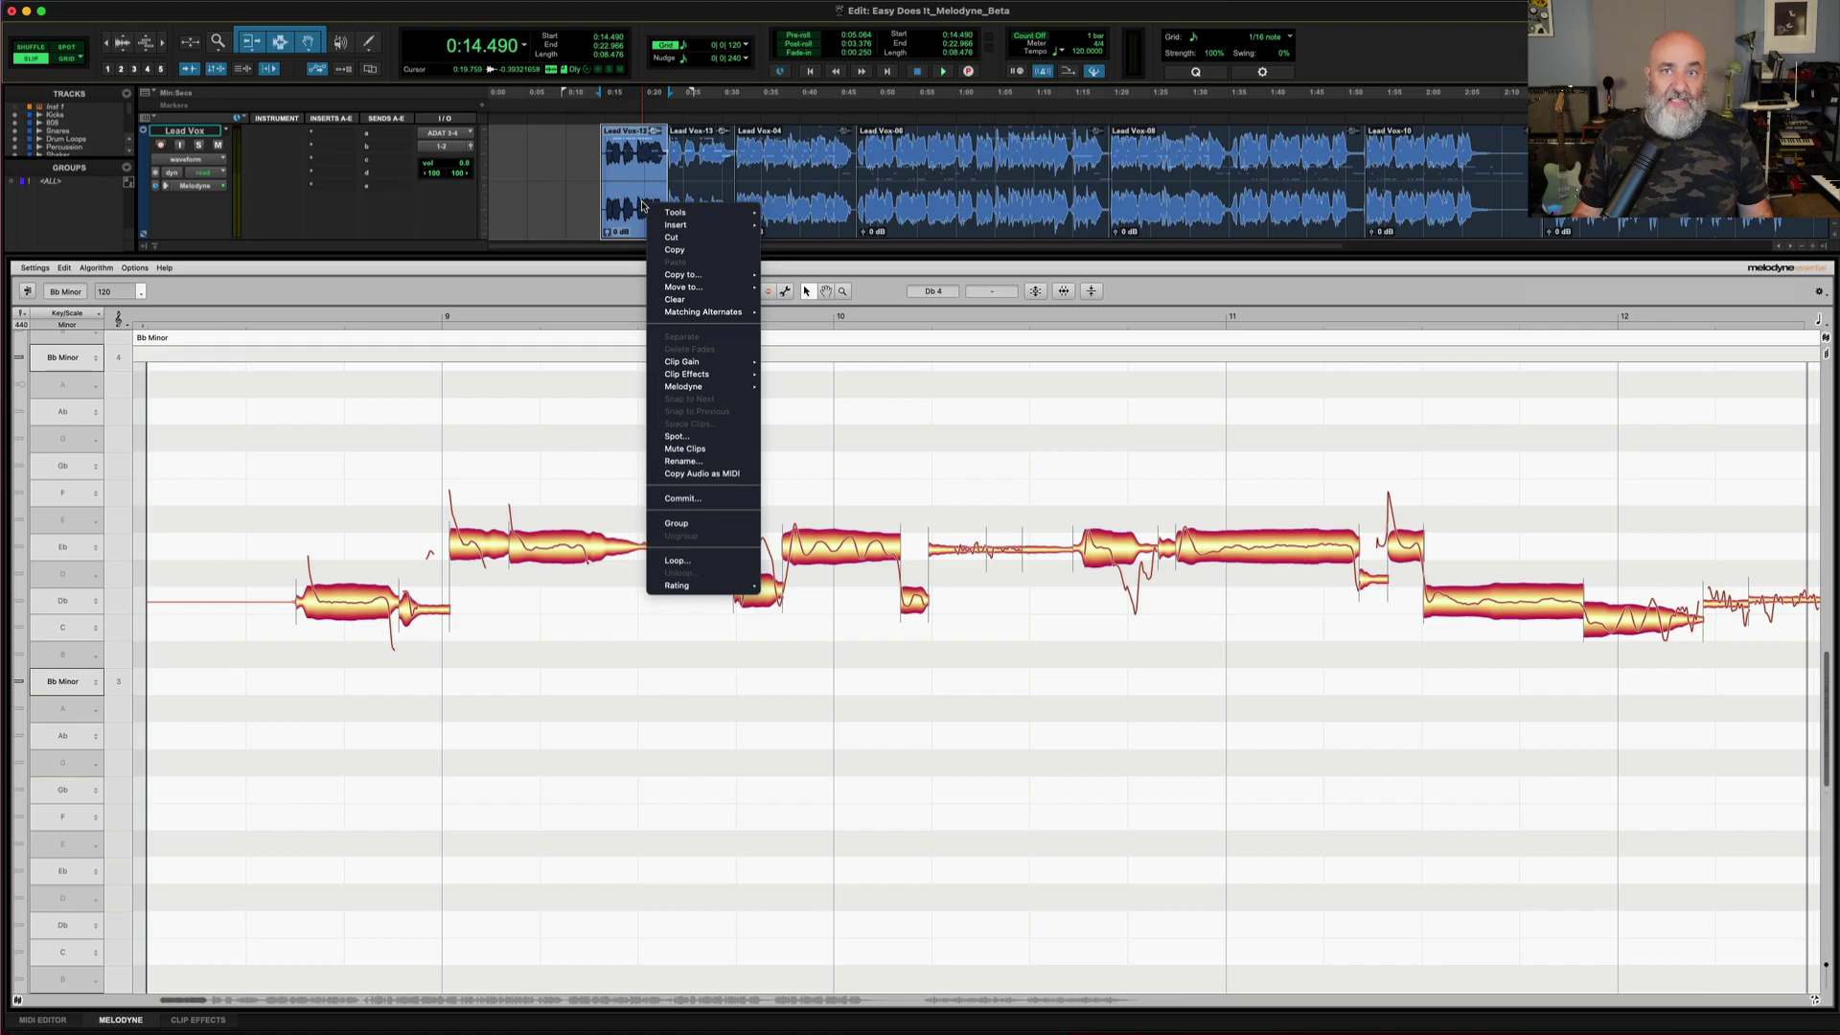
{"action": "mouse_move", "coordinate": [701, 387]}
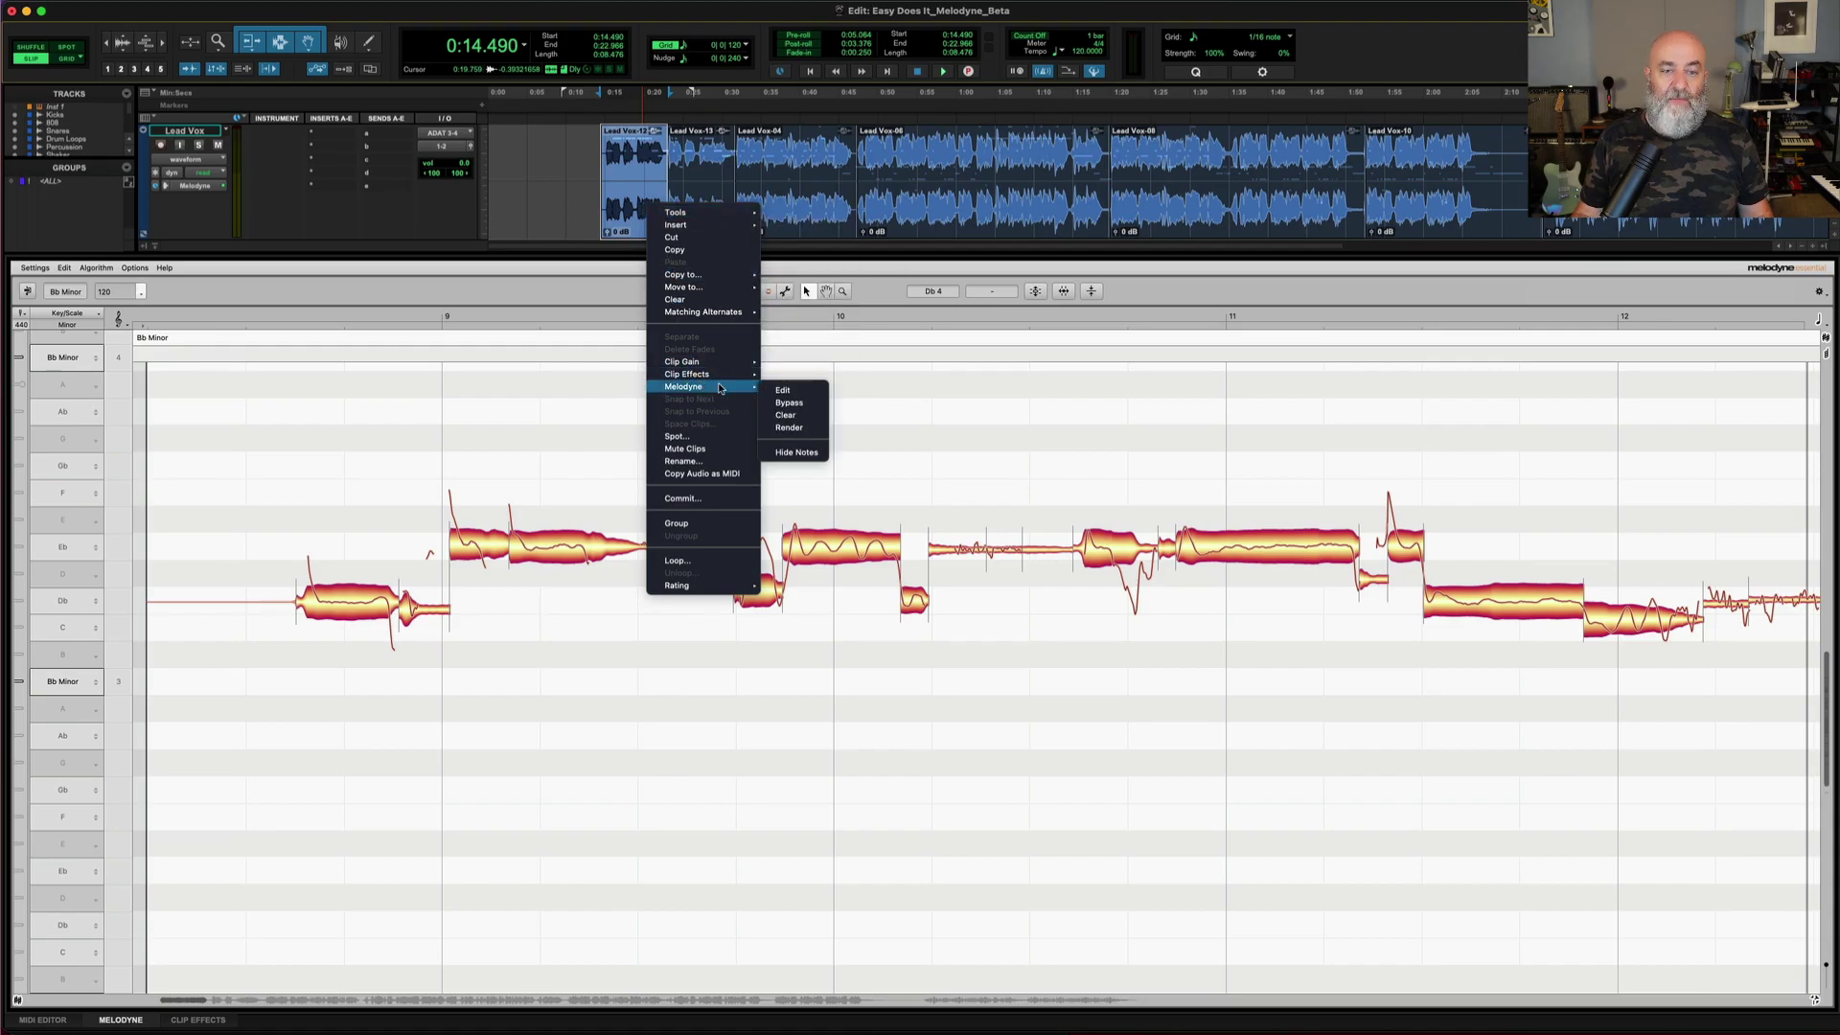
{"action": "left_click", "coordinate": [804, 453]}
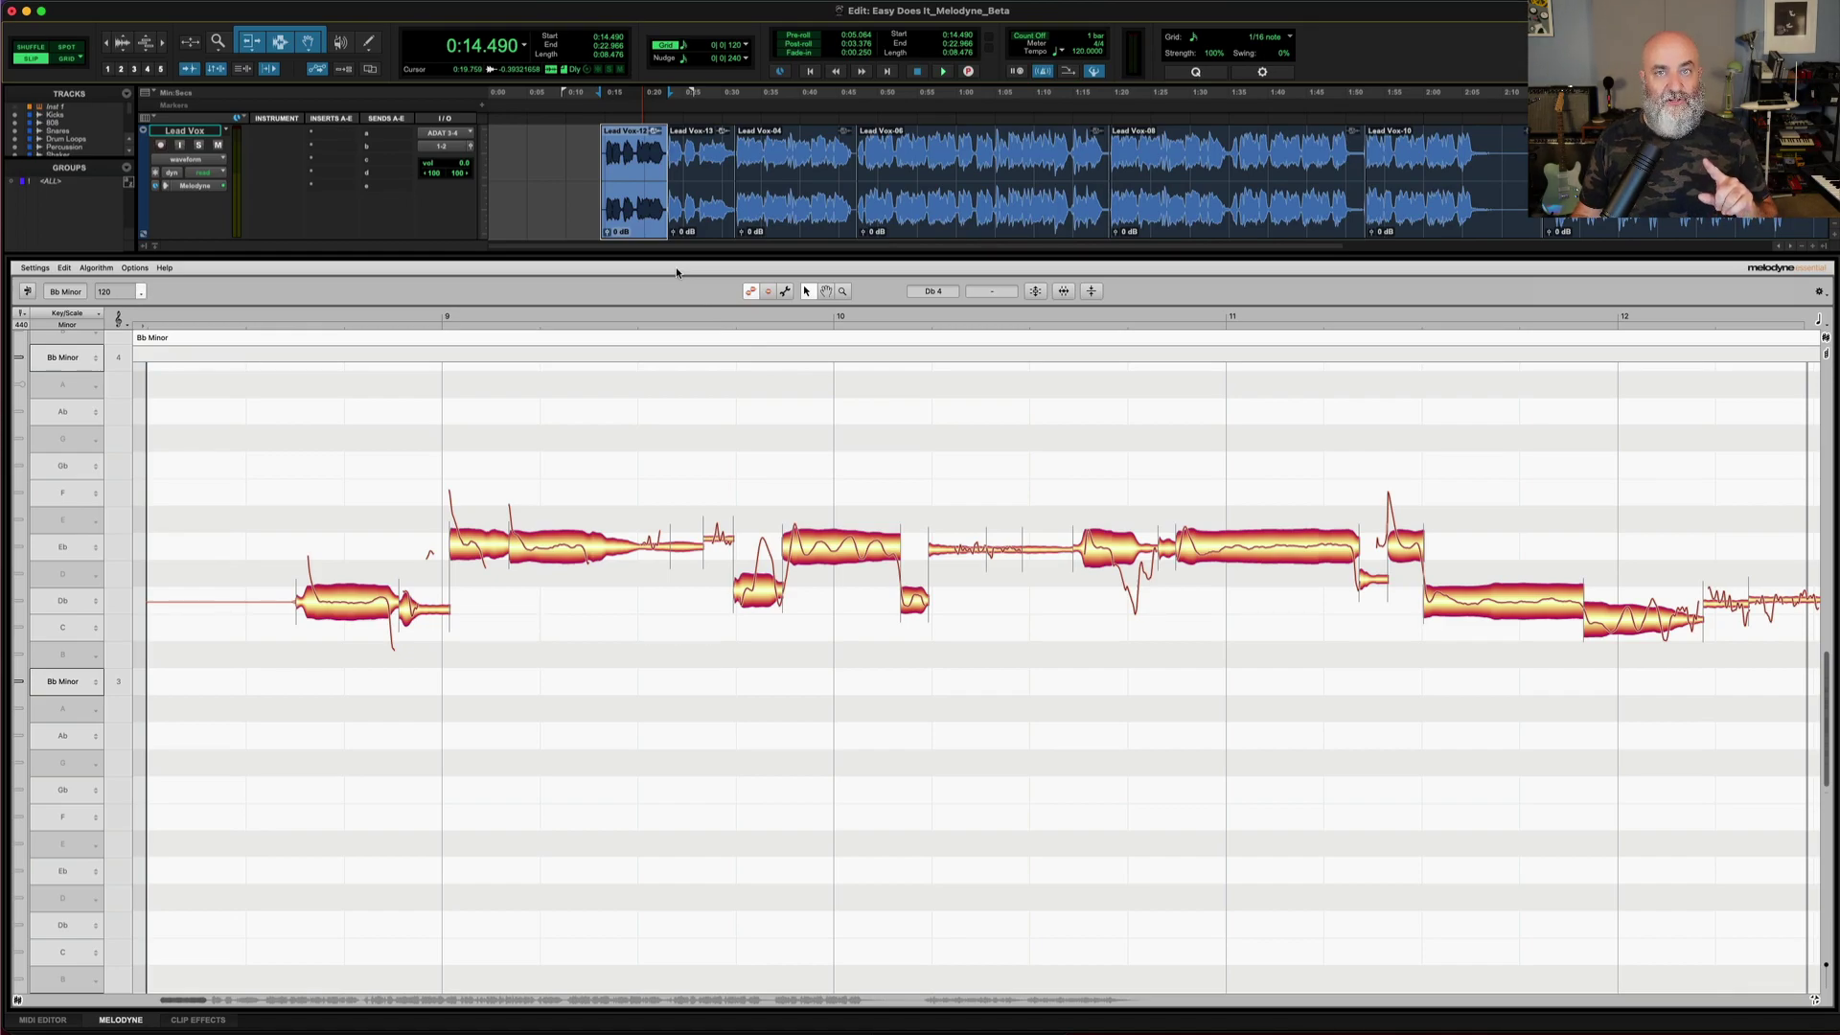
{"action": "right_click", "coordinate": [635, 215]}
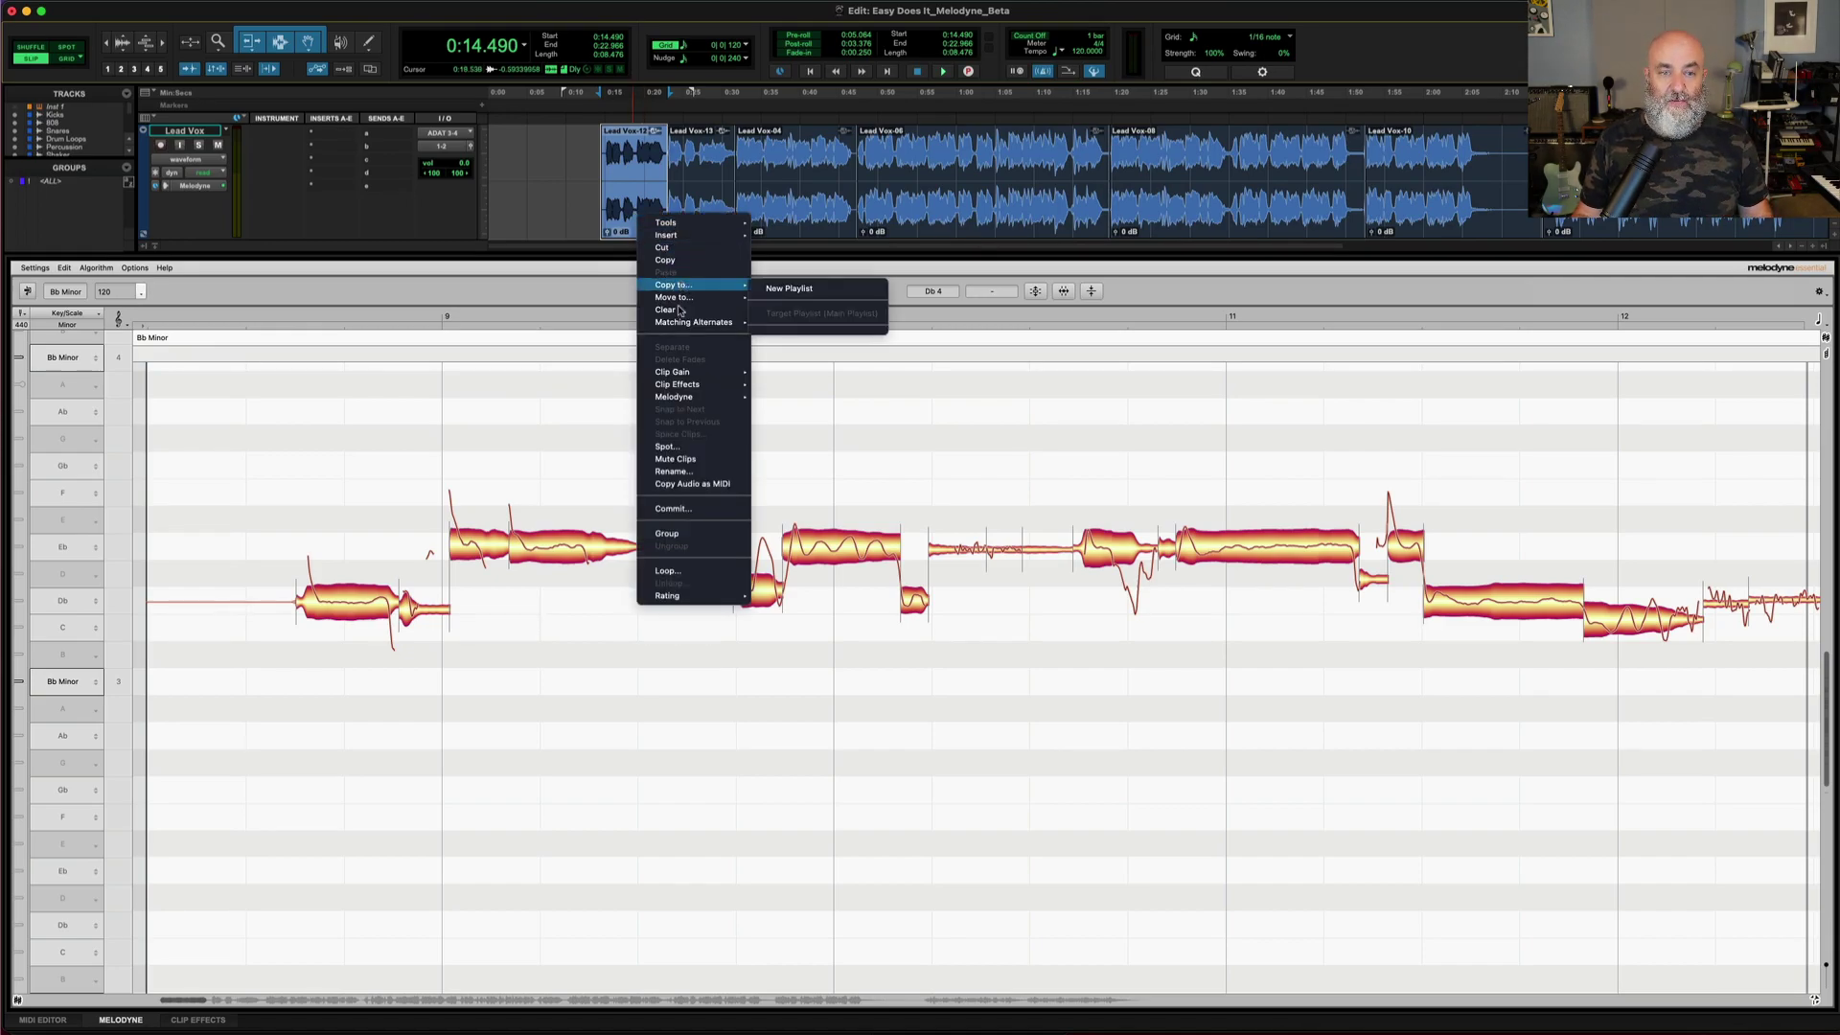
{"action": "mouse_move", "coordinate": [695, 401]}
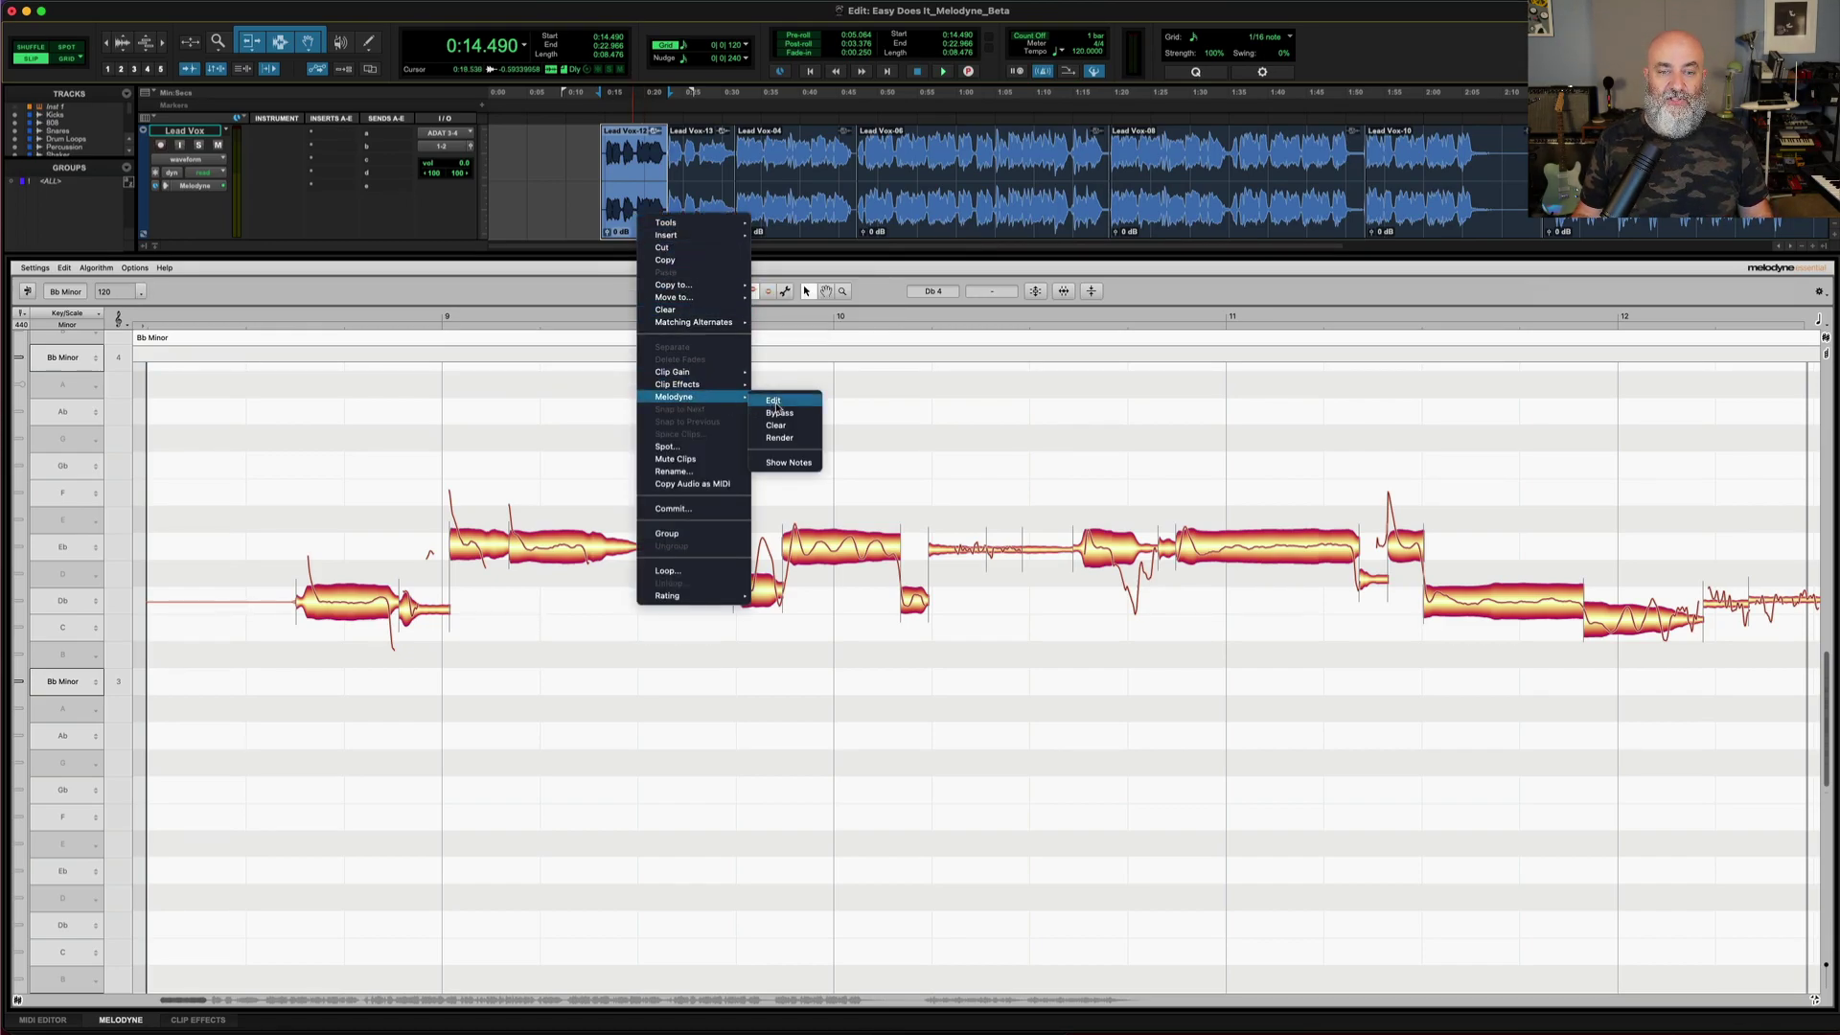
{"action": "left_click", "coordinate": [779, 464]}
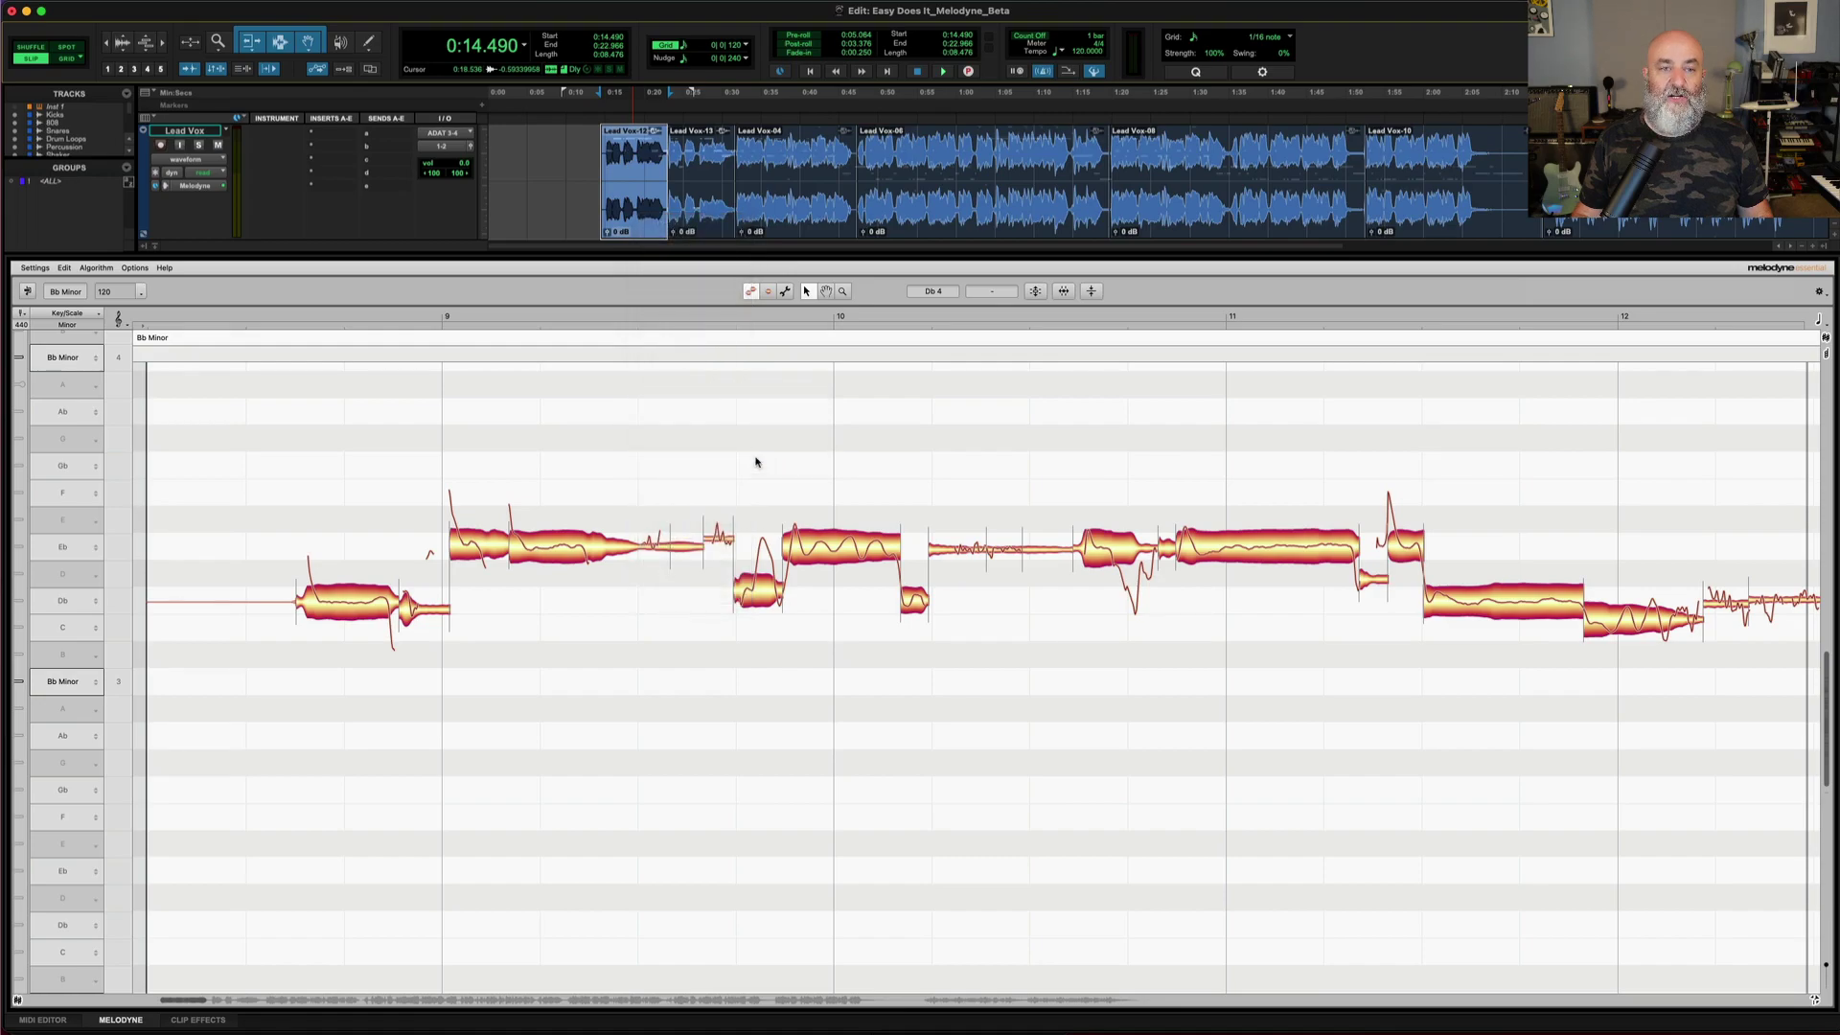
Bypass the Melodyne edits on the Lead Vox-12 clip.
{"action": "right_click", "coordinate": [622, 201]}
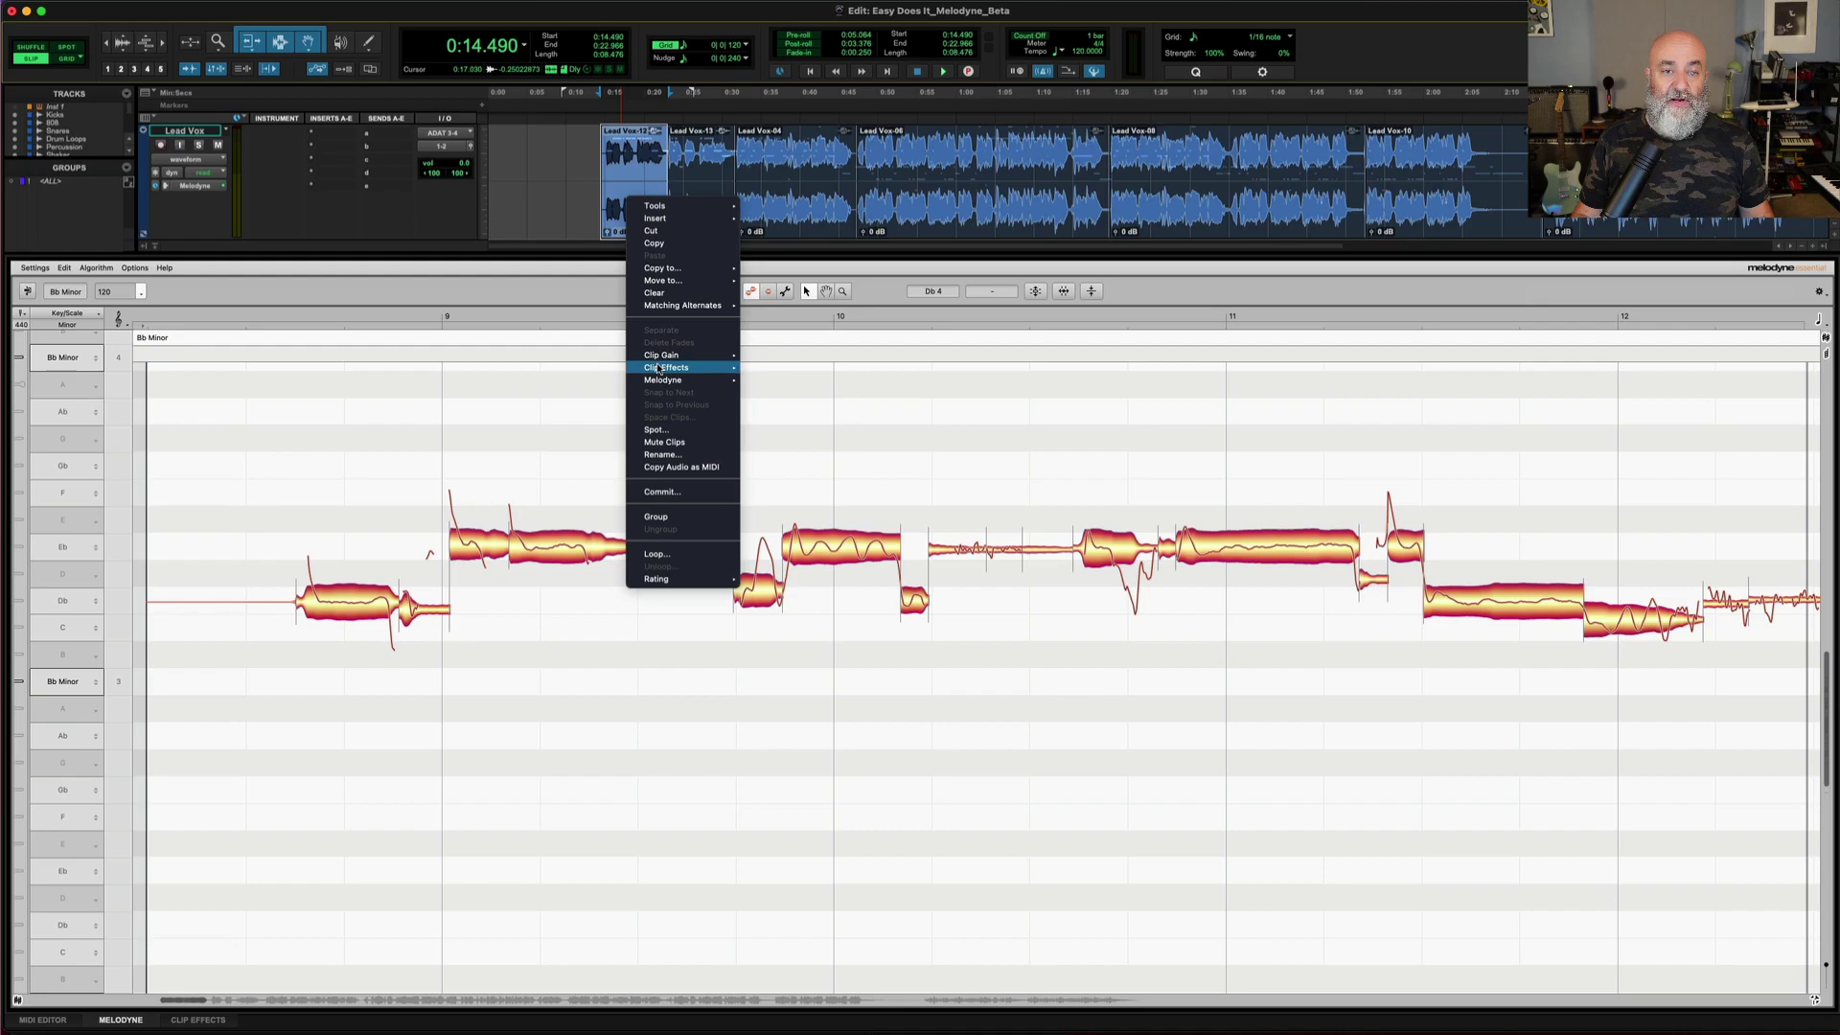
{"action": "mouse_move", "coordinate": [681, 381]}
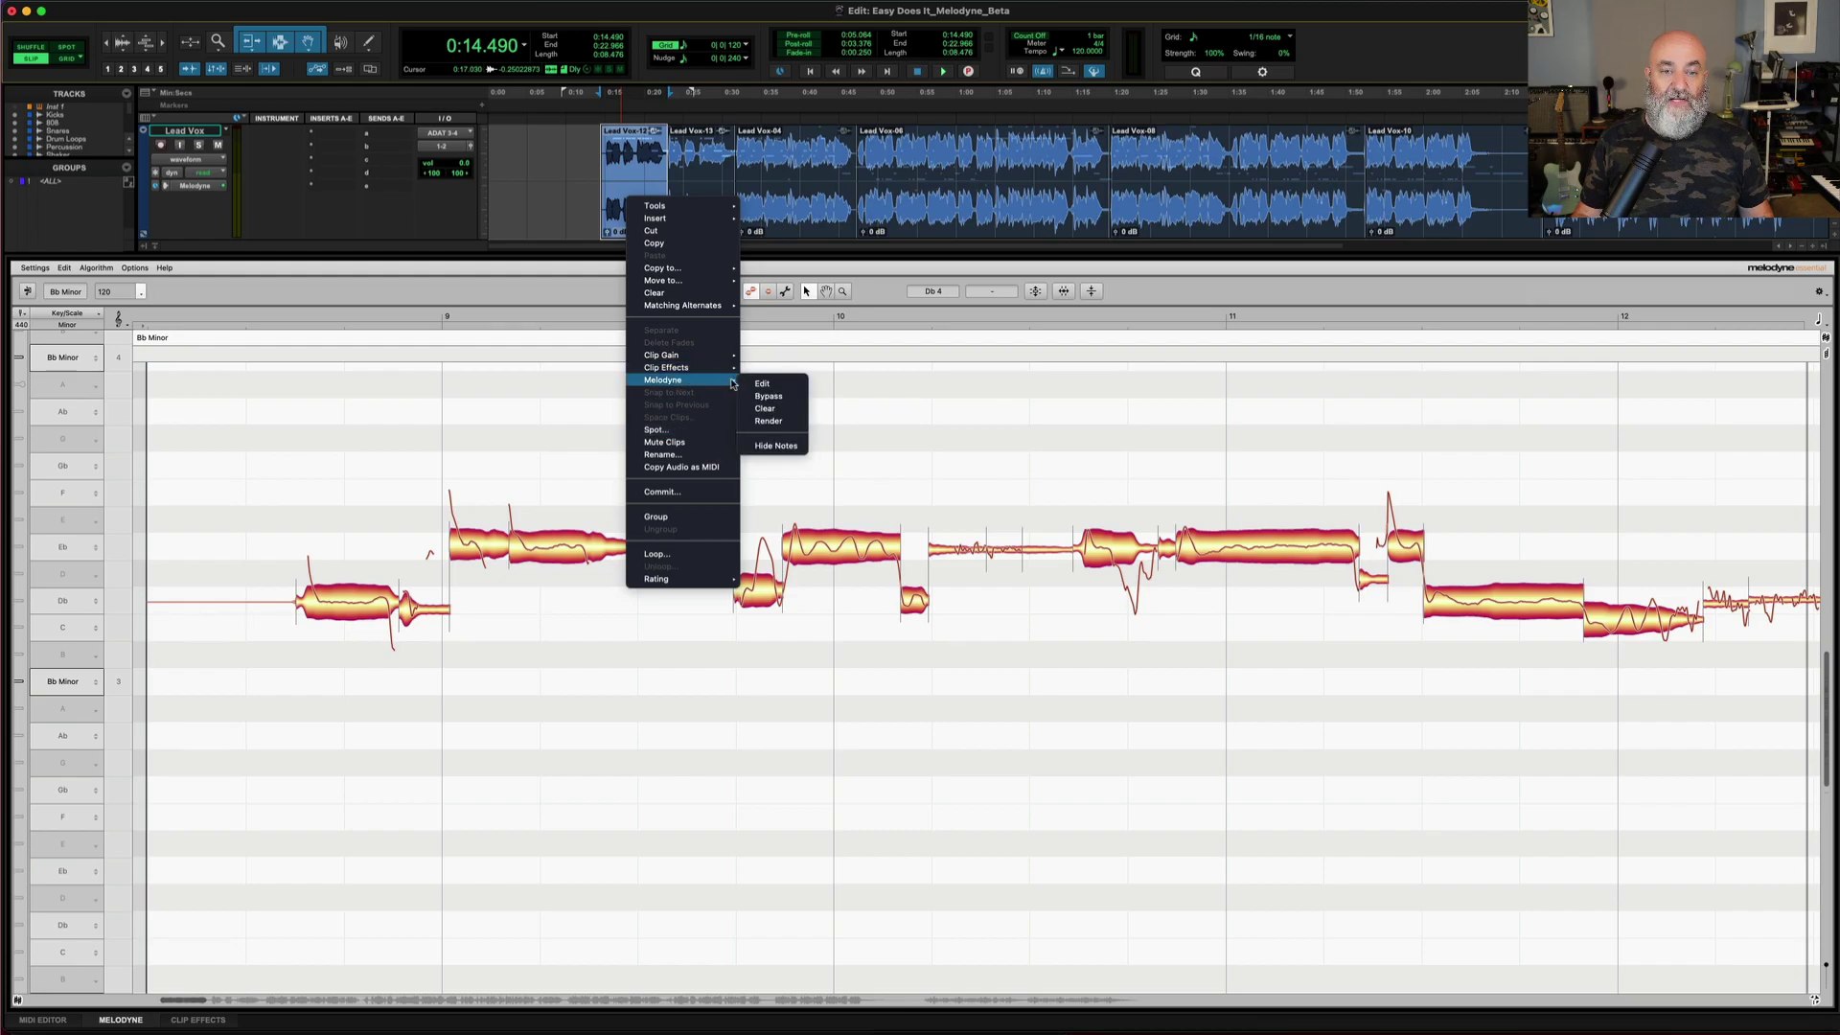
{"action": "left_click", "coordinate": [784, 389]}
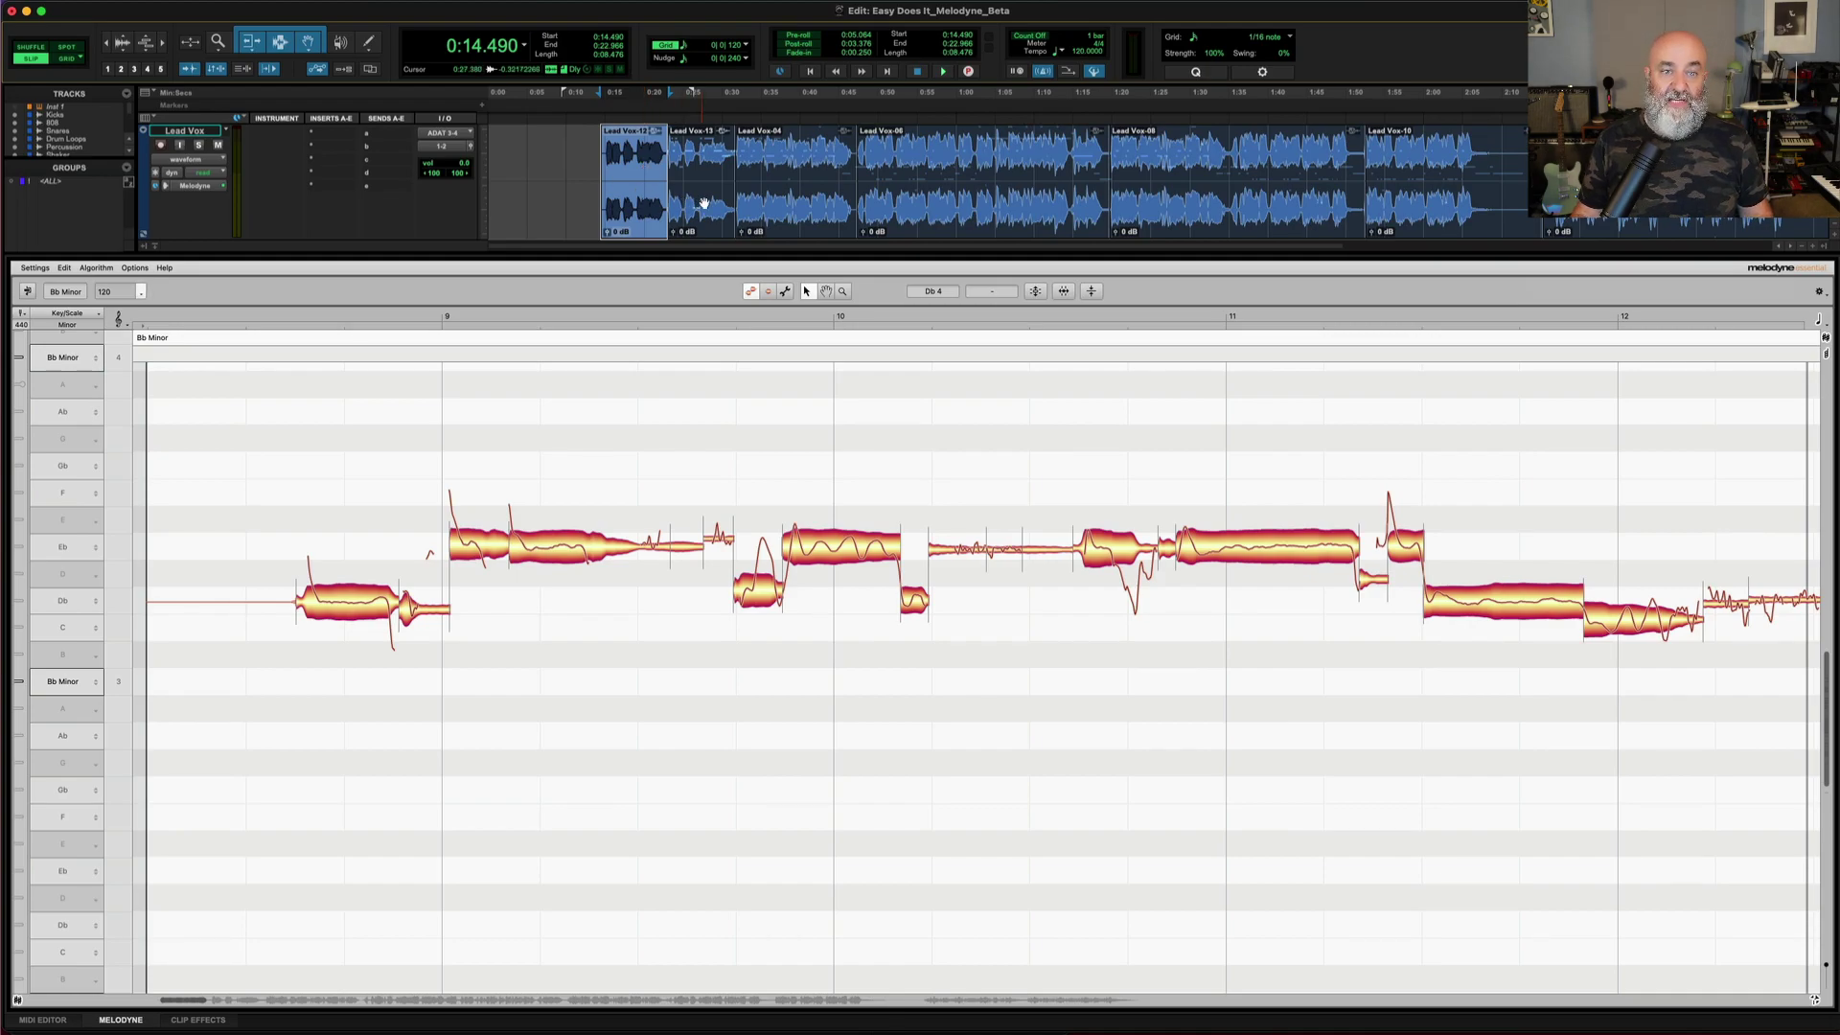
Show the Lead Vox-04 clip's notes in Melodyne and review its Melodyne submenu.
{"action": "left_click", "coordinate": [704, 203]}
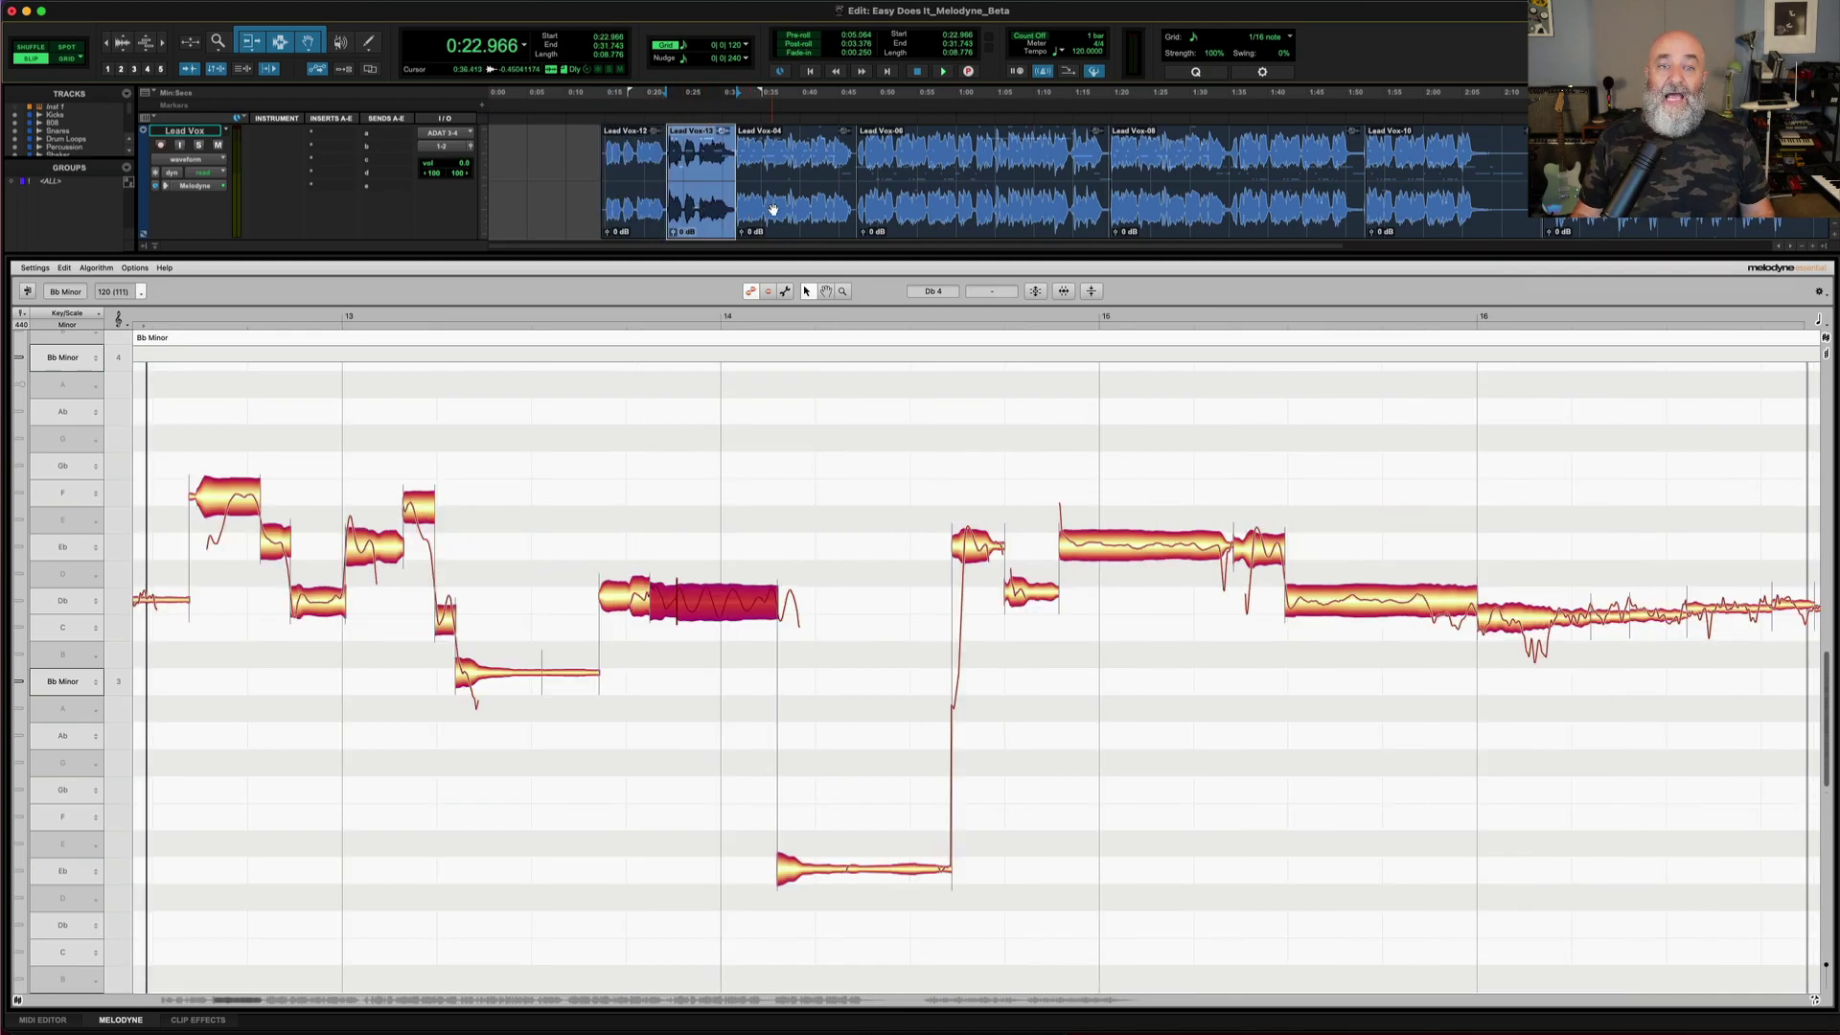
{"action": "left_click", "coordinate": [772, 209]}
{"action": "right_click", "coordinate": [772, 209]}
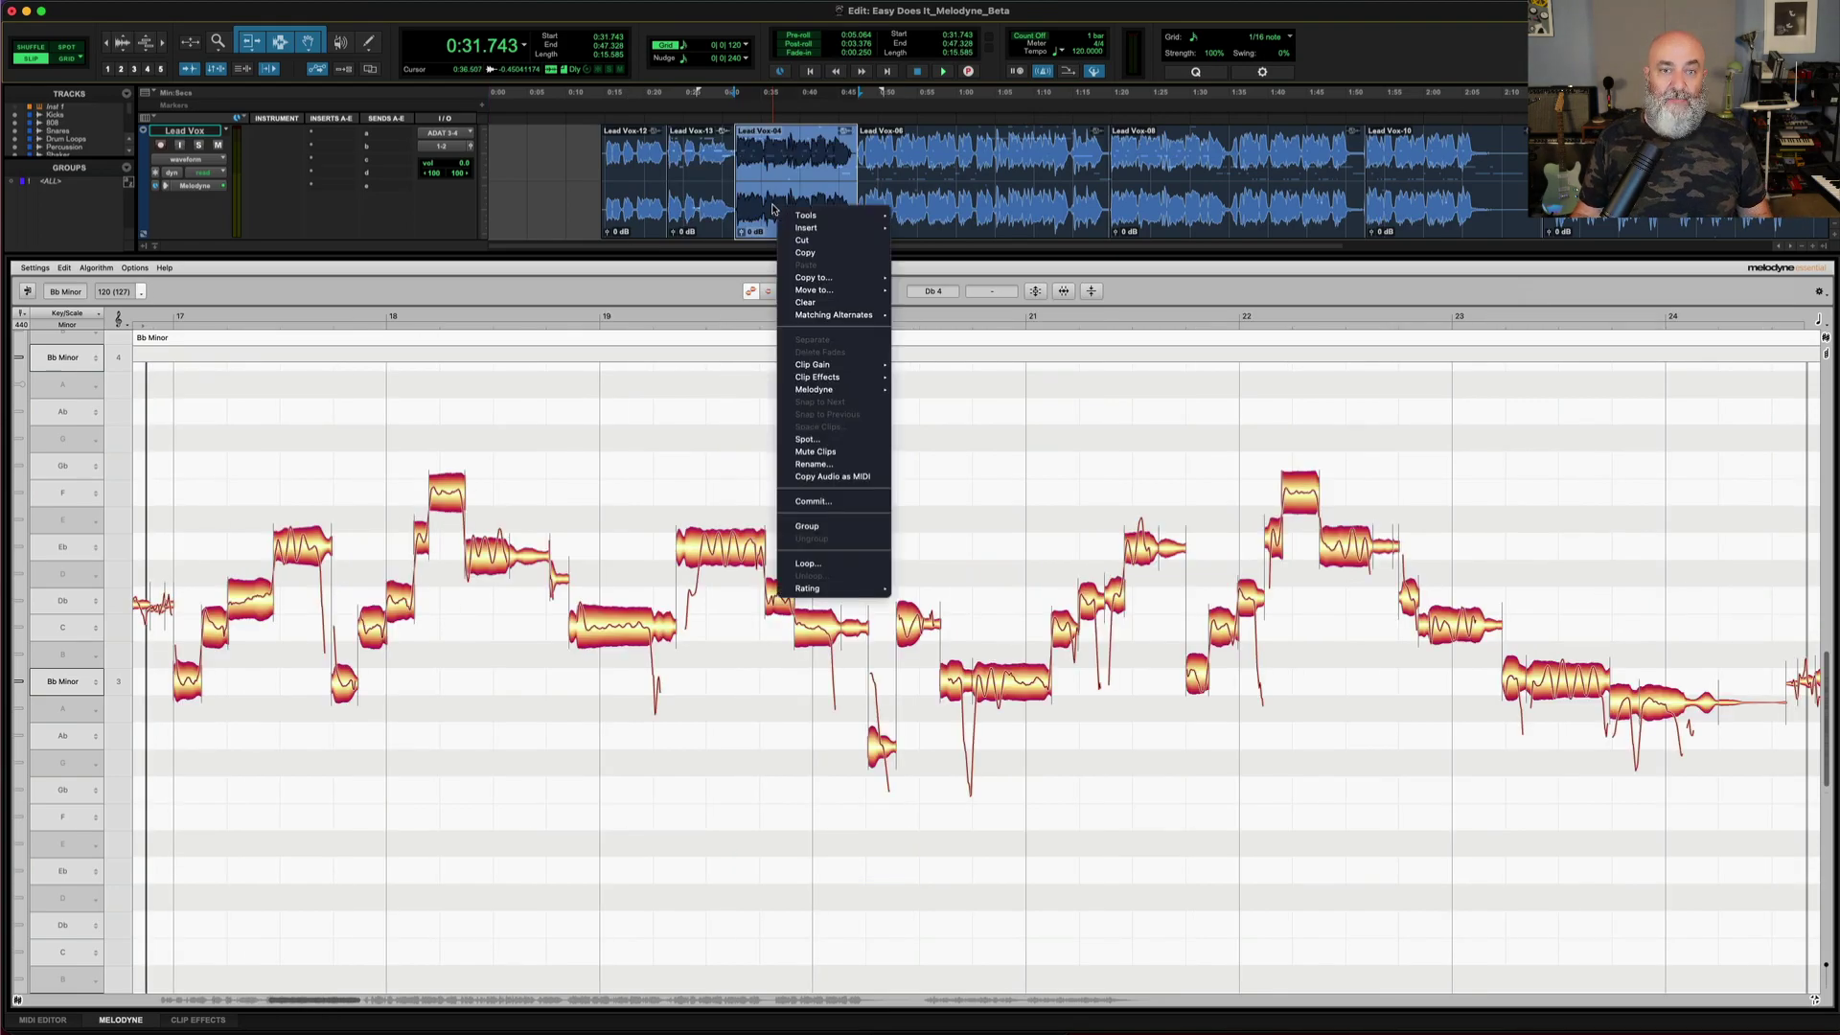
{"action": "mouse_move", "coordinate": [844, 388]}
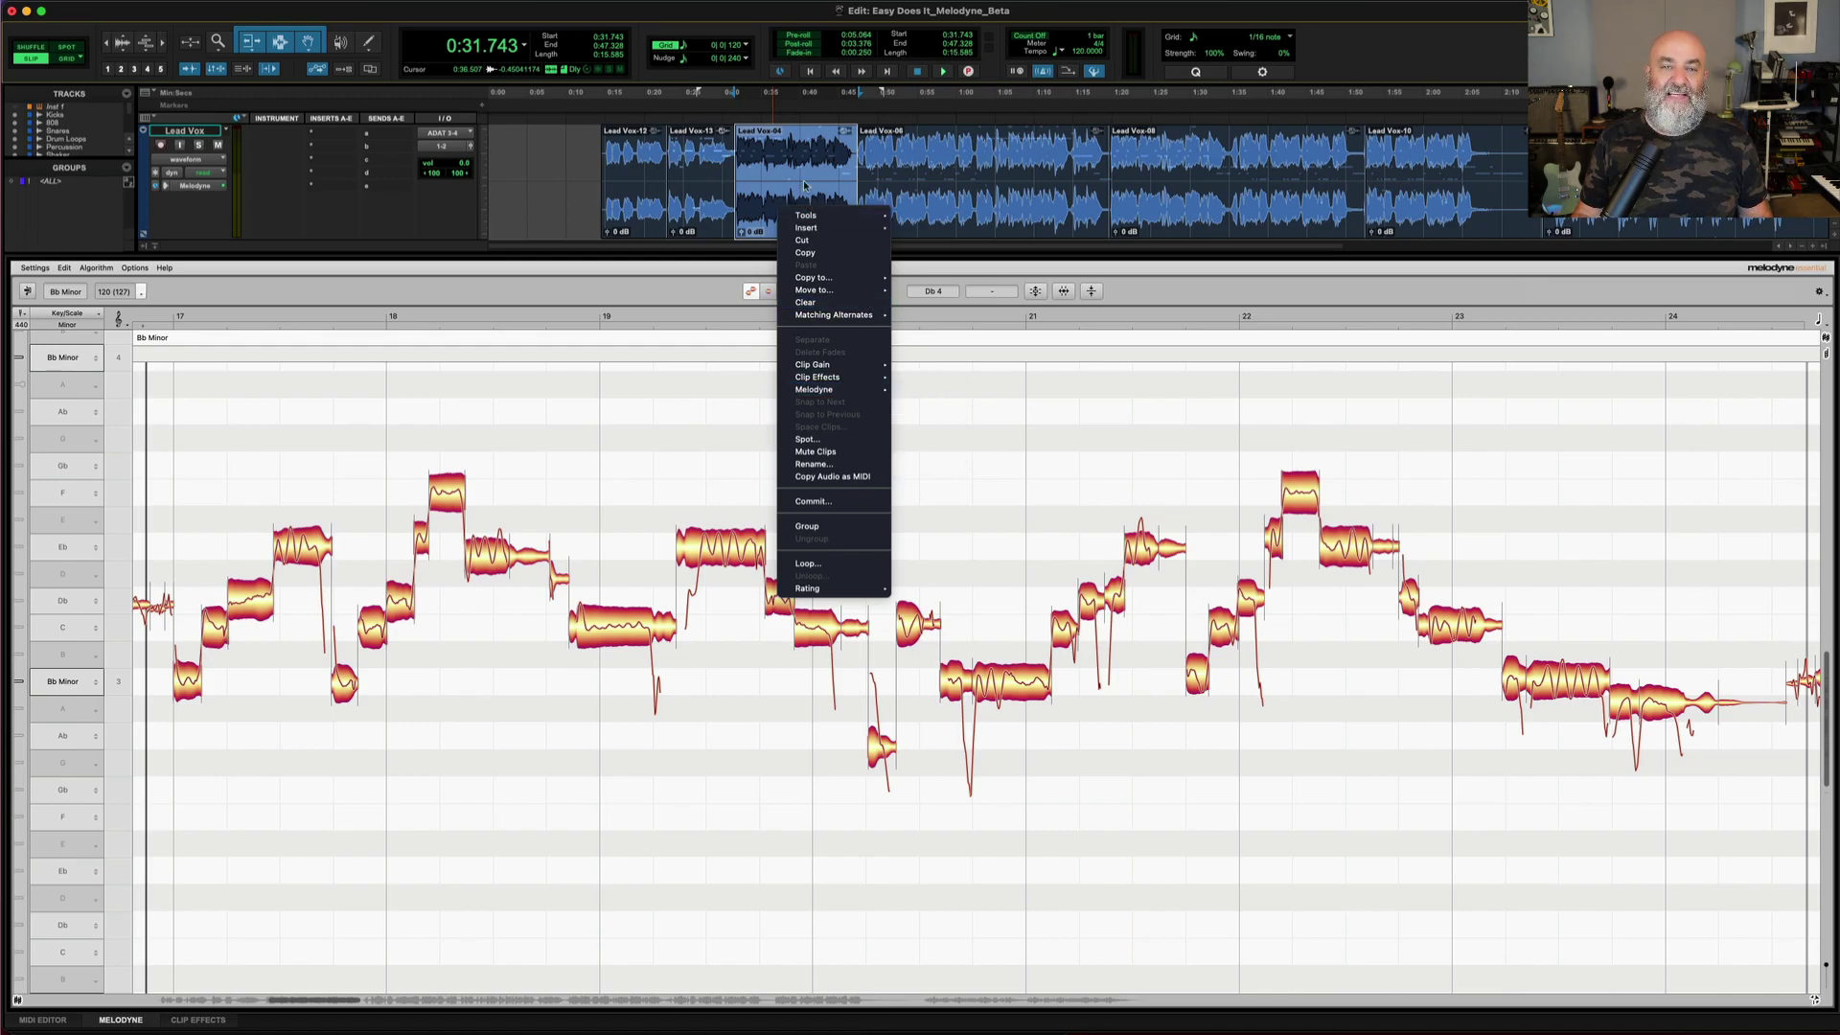
{"action": "left_click", "coordinate": [795, 169]}
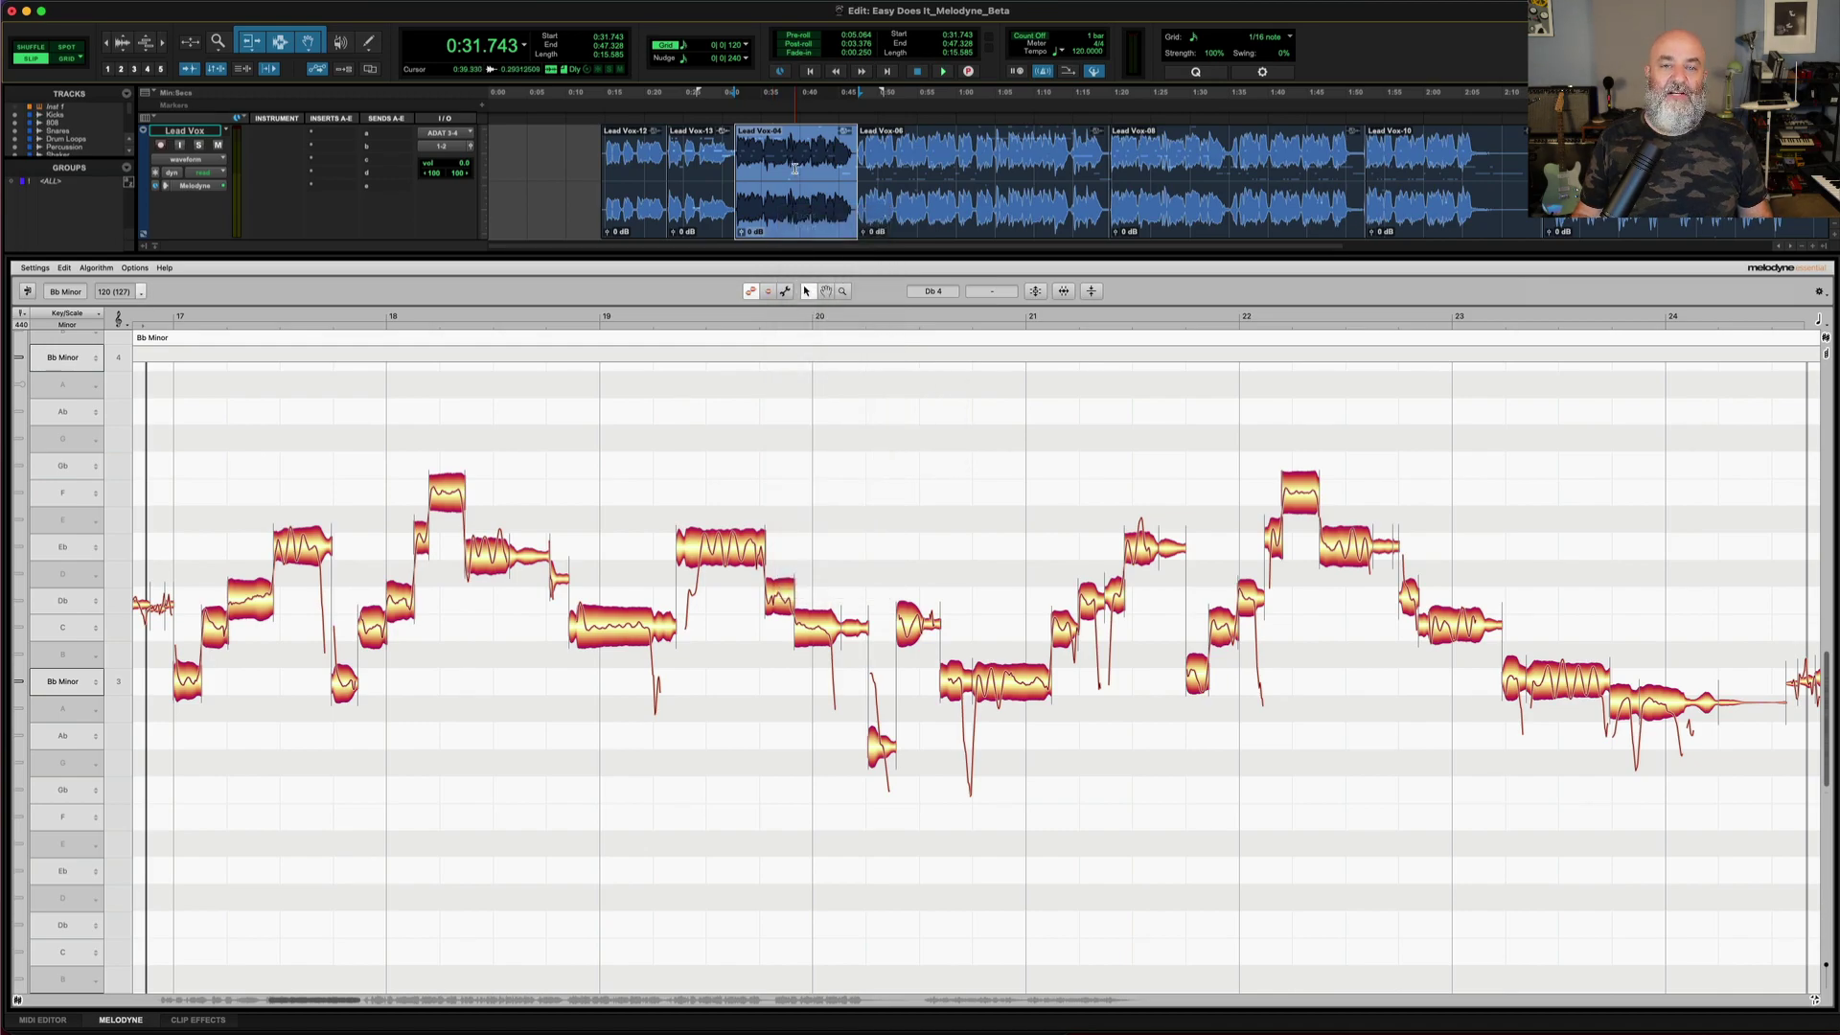
Unbypass the Melodyne edits on the Lead Vox-12 clip.
{"action": "right_click", "coordinate": [645, 211]}
{"action": "mouse_move", "coordinate": [728, 393]}
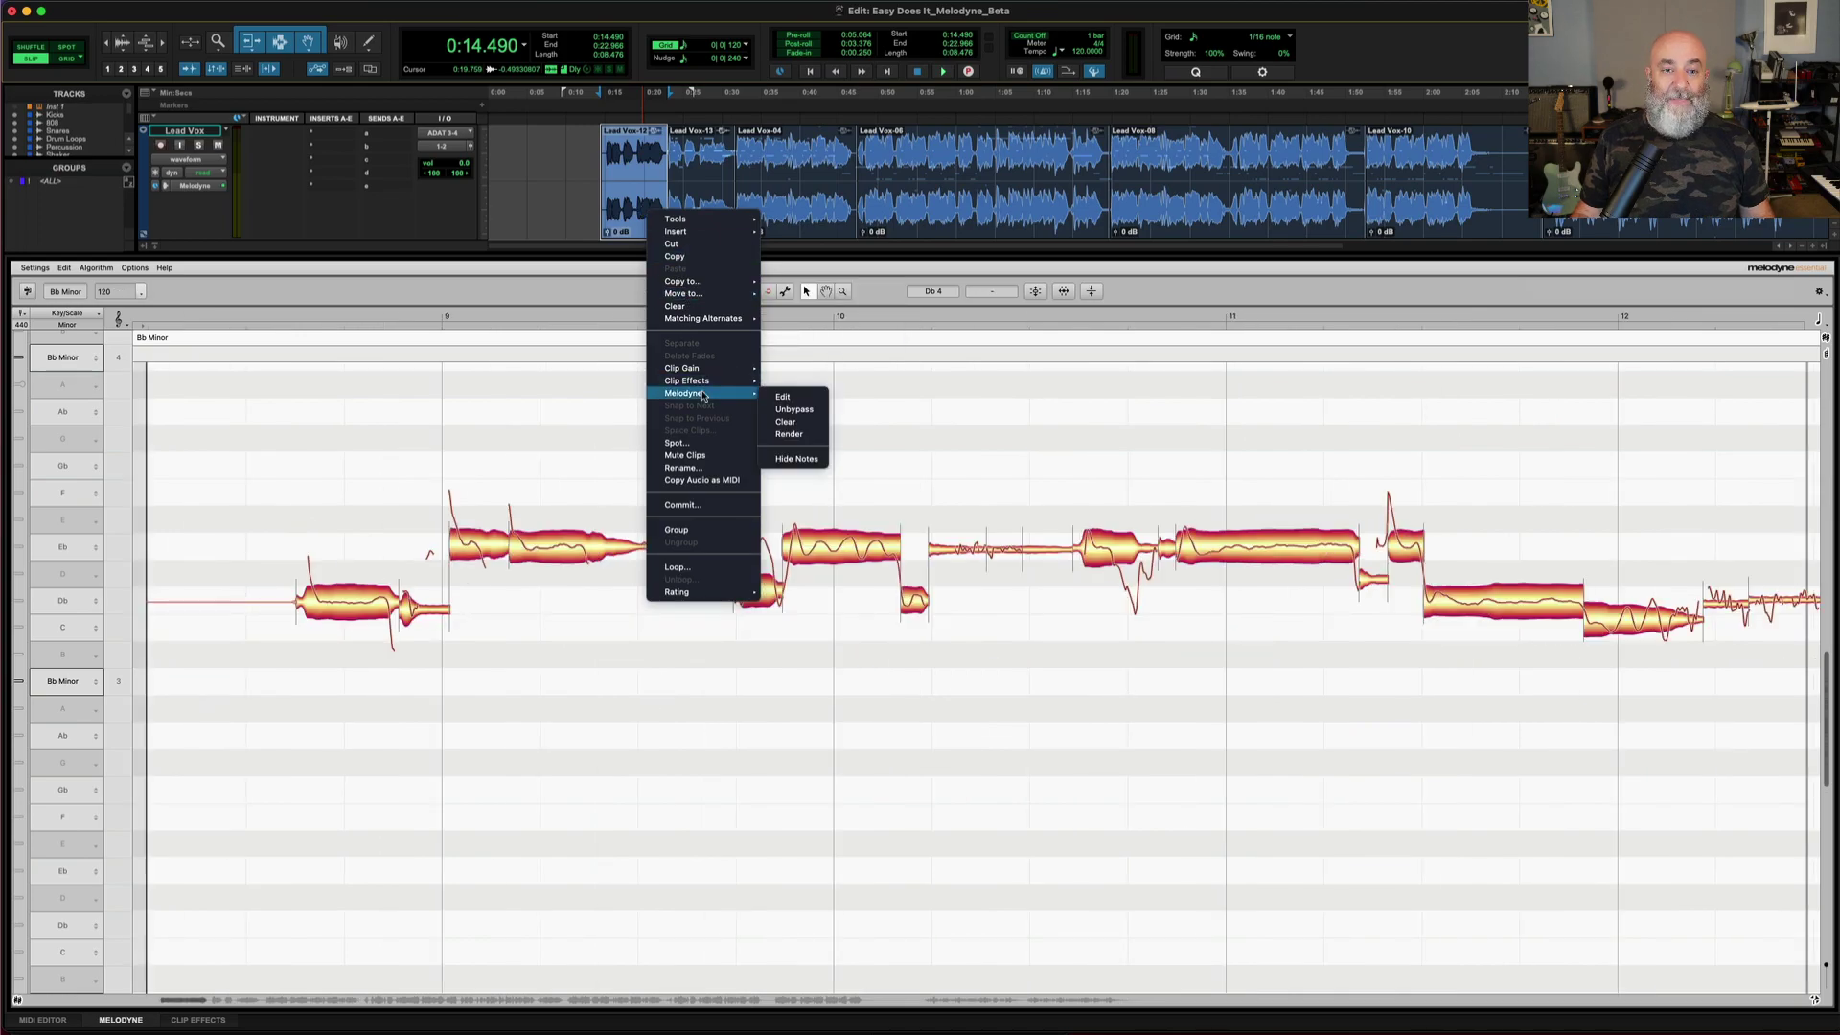
{"action": "left_click", "coordinate": [782, 410]}
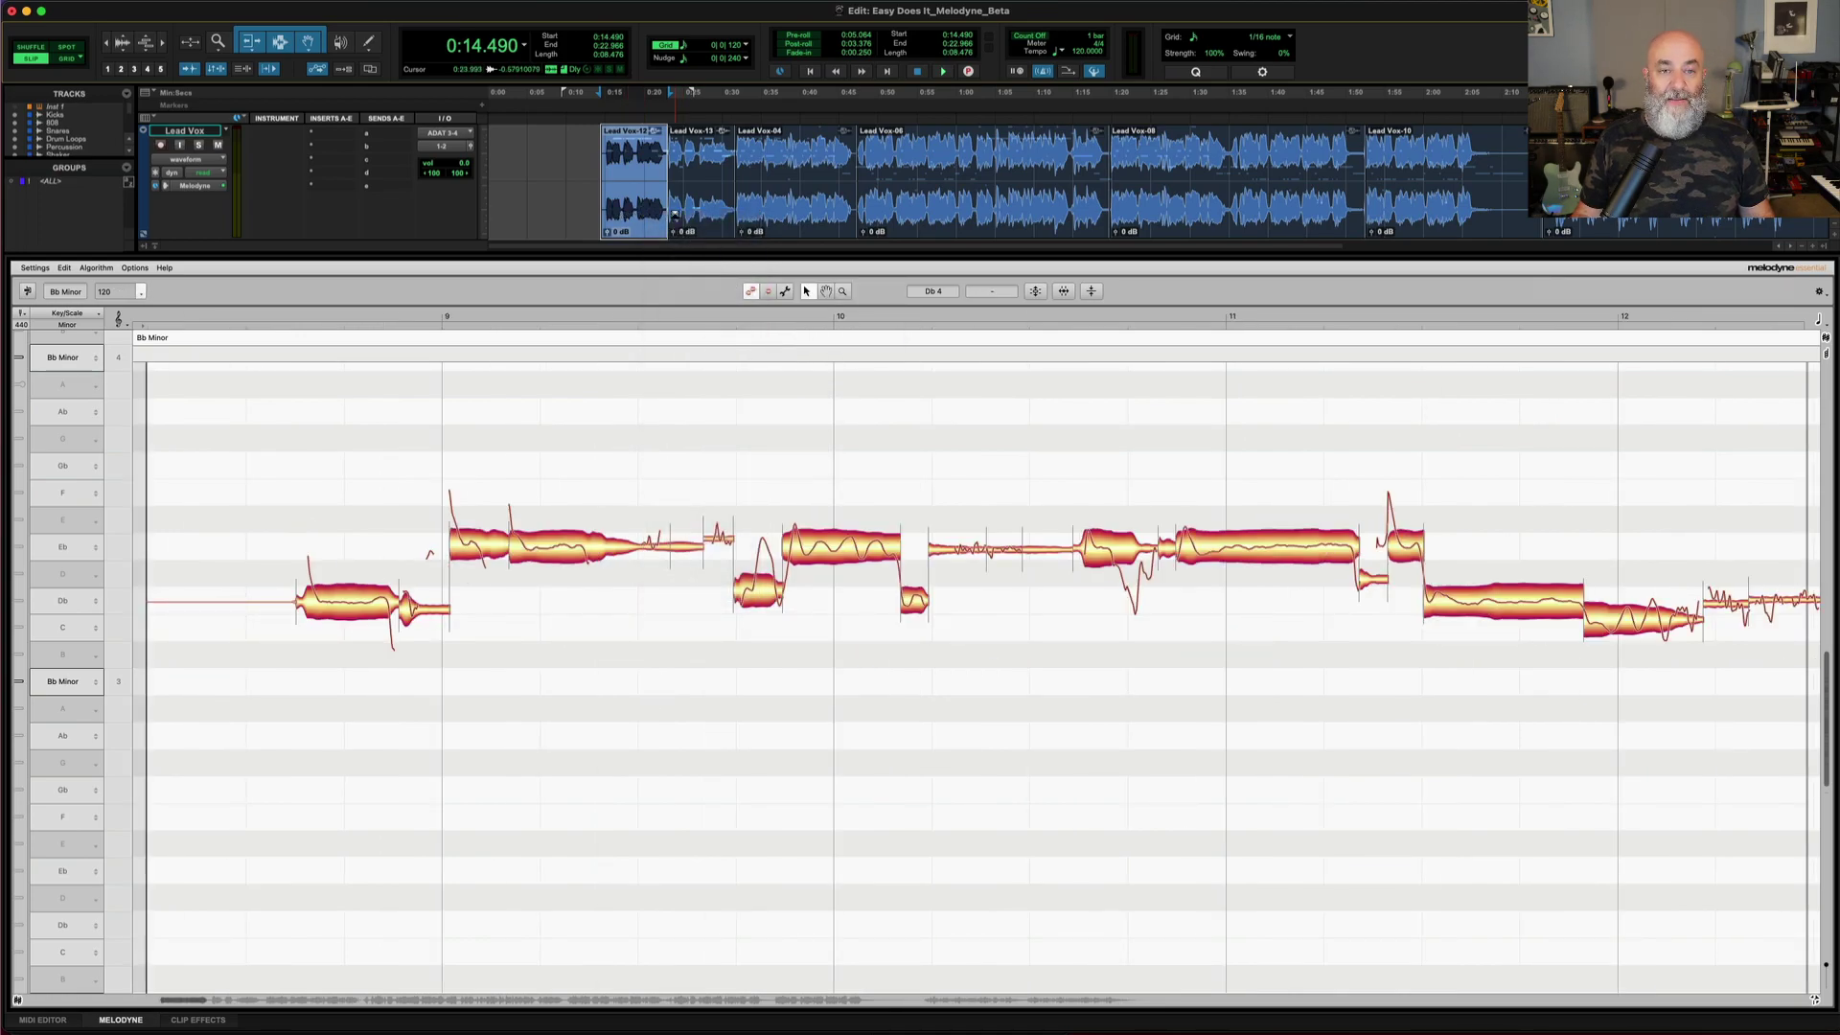
Open the whole Lead Vox track for Melodyne editing from its track options.
{"action": "right_click", "coordinate": [182, 136]}
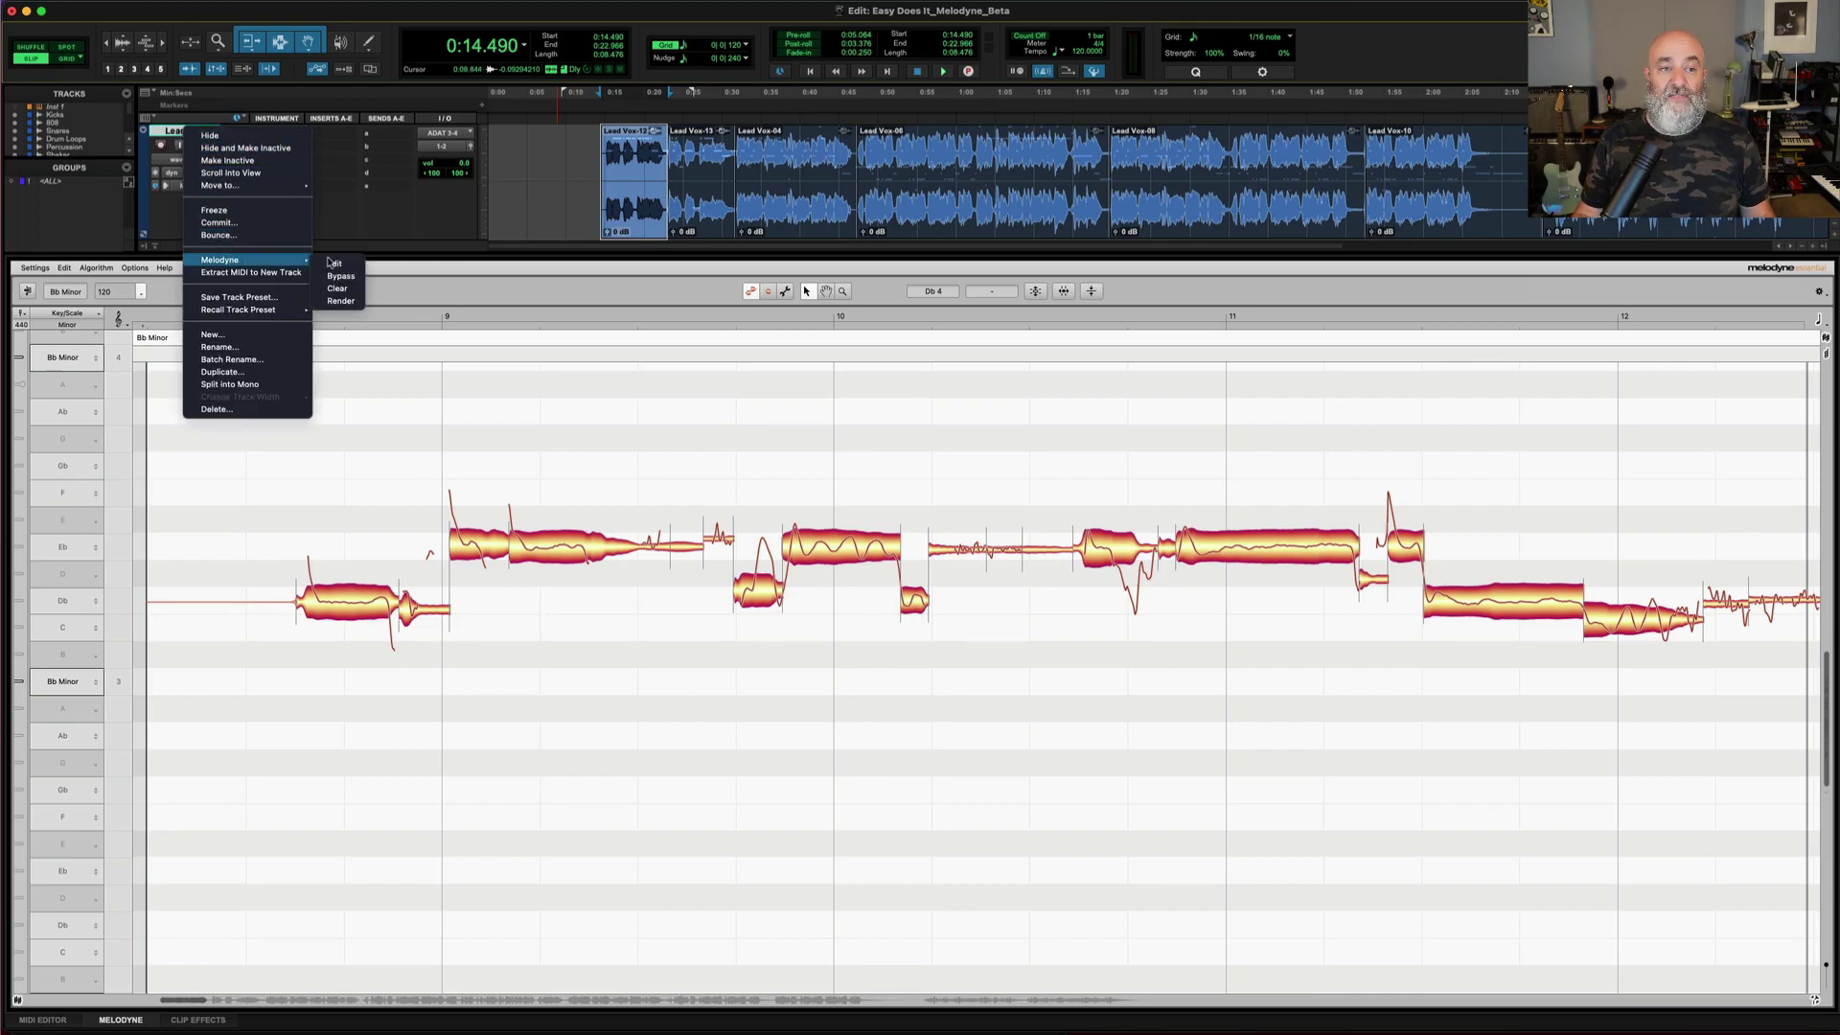
{"action": "left_click", "coordinate": [335, 265]}
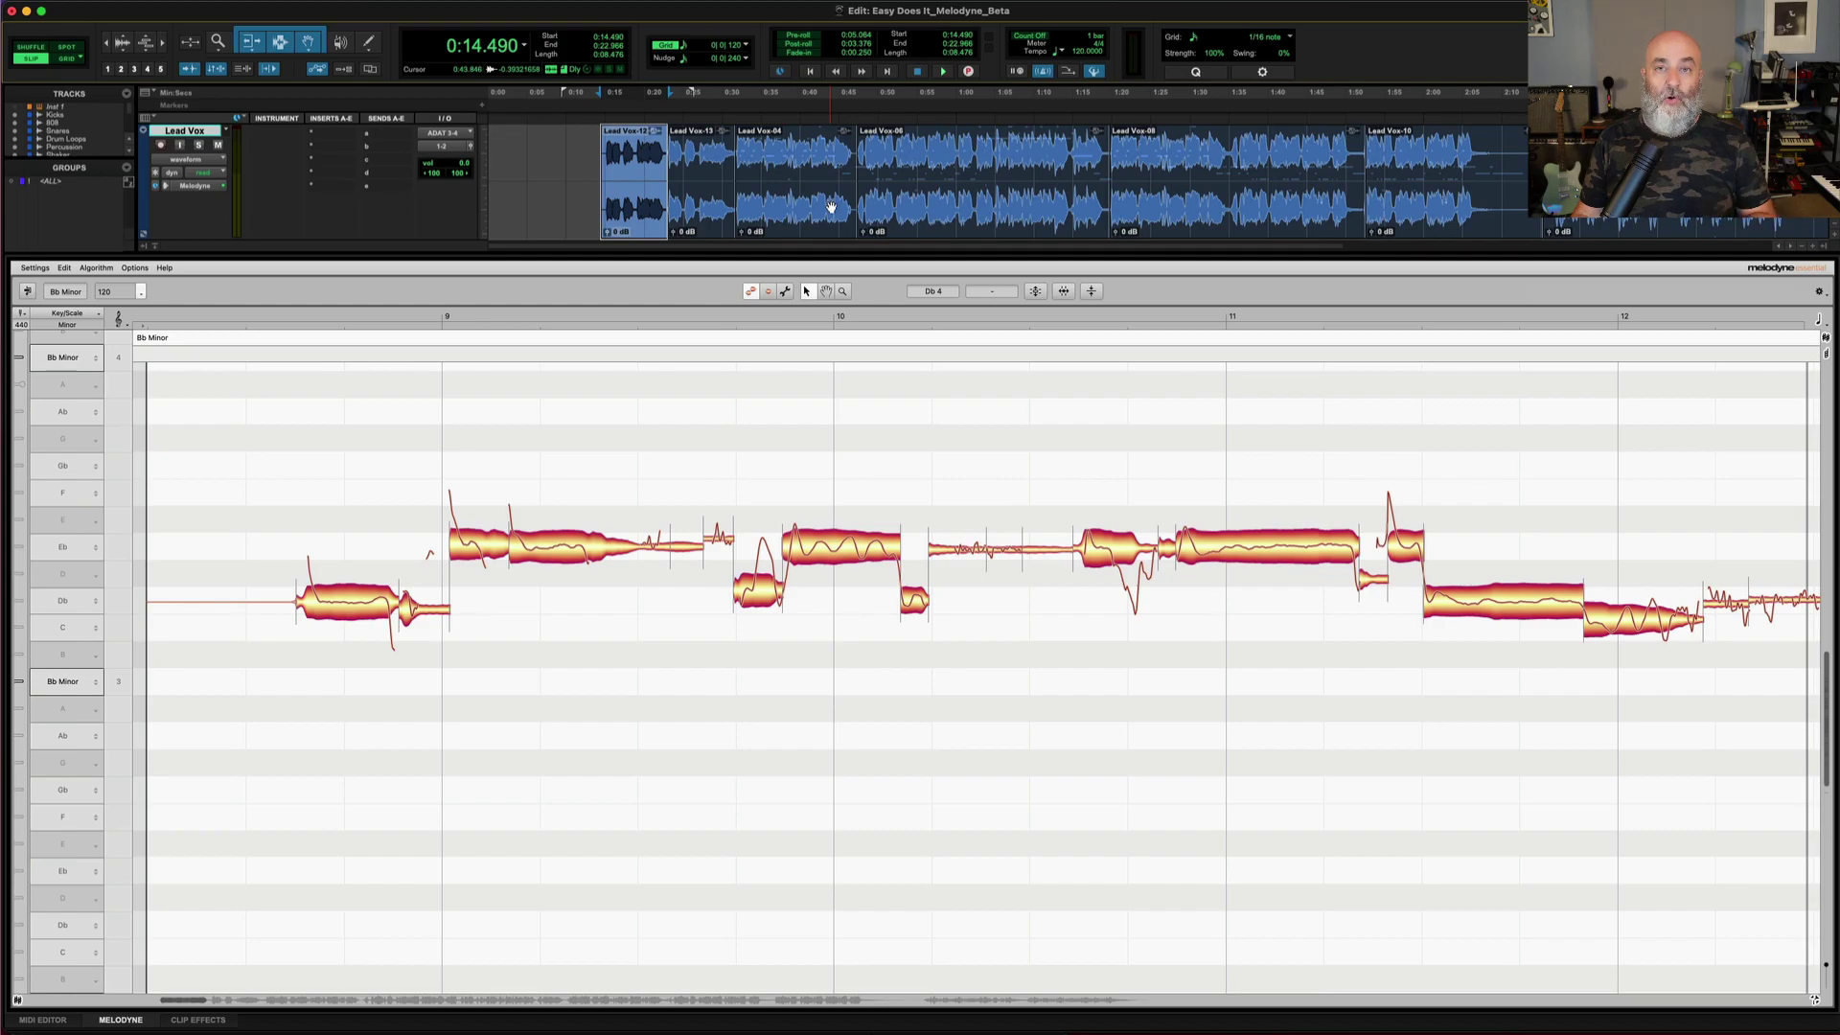
{"action": "right_click", "coordinate": [211, 137]}
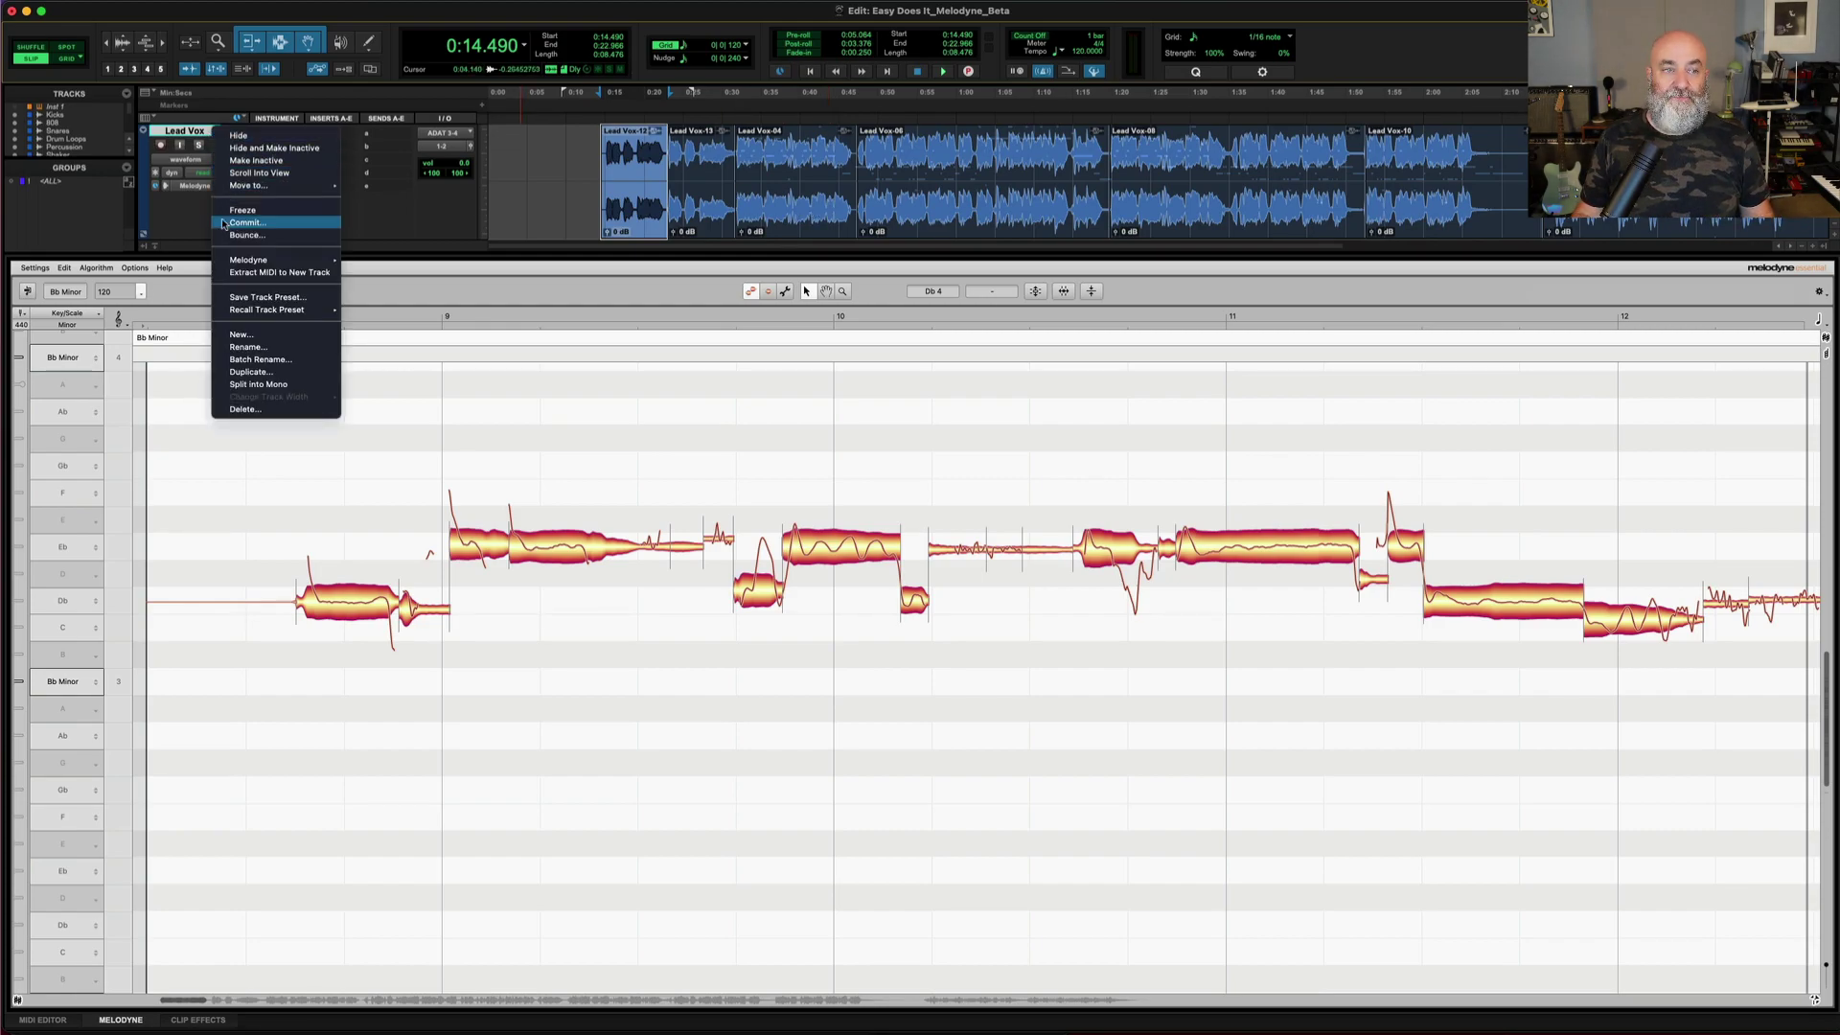
{"action": "left_click", "coordinate": [363, 265]}
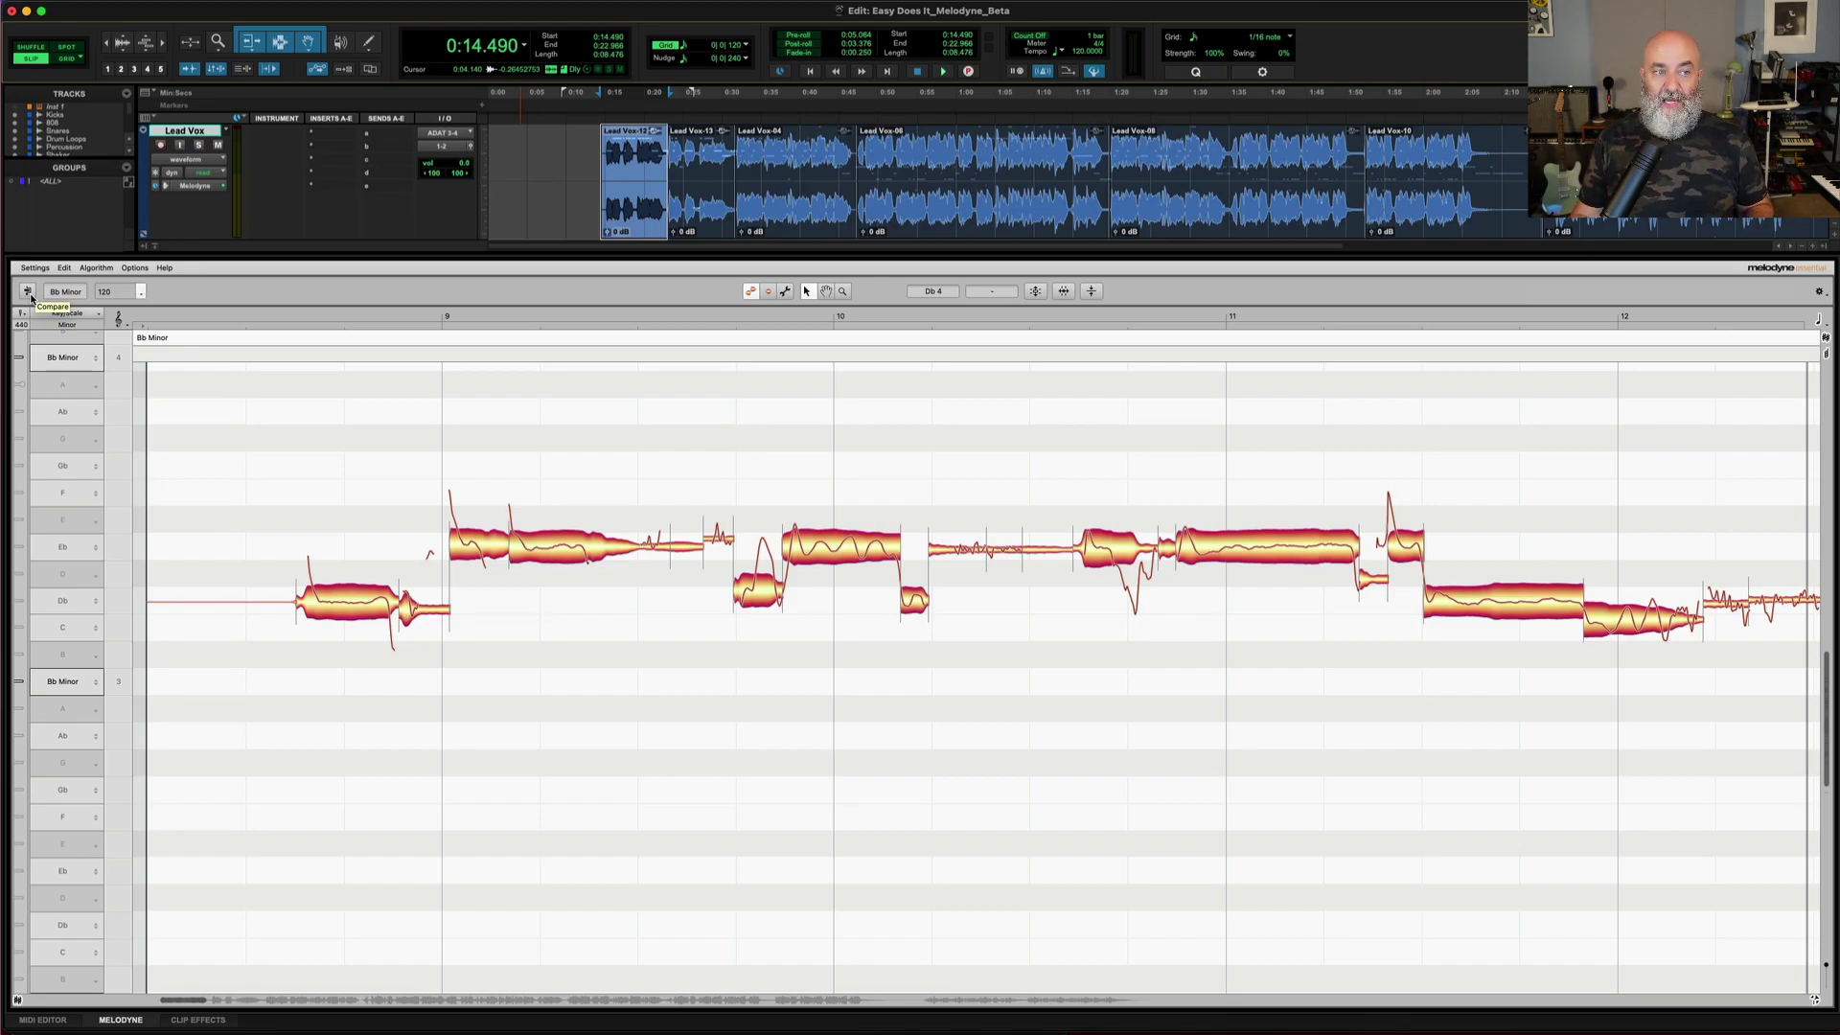
{"action": "left_click", "coordinate": [30, 296]}
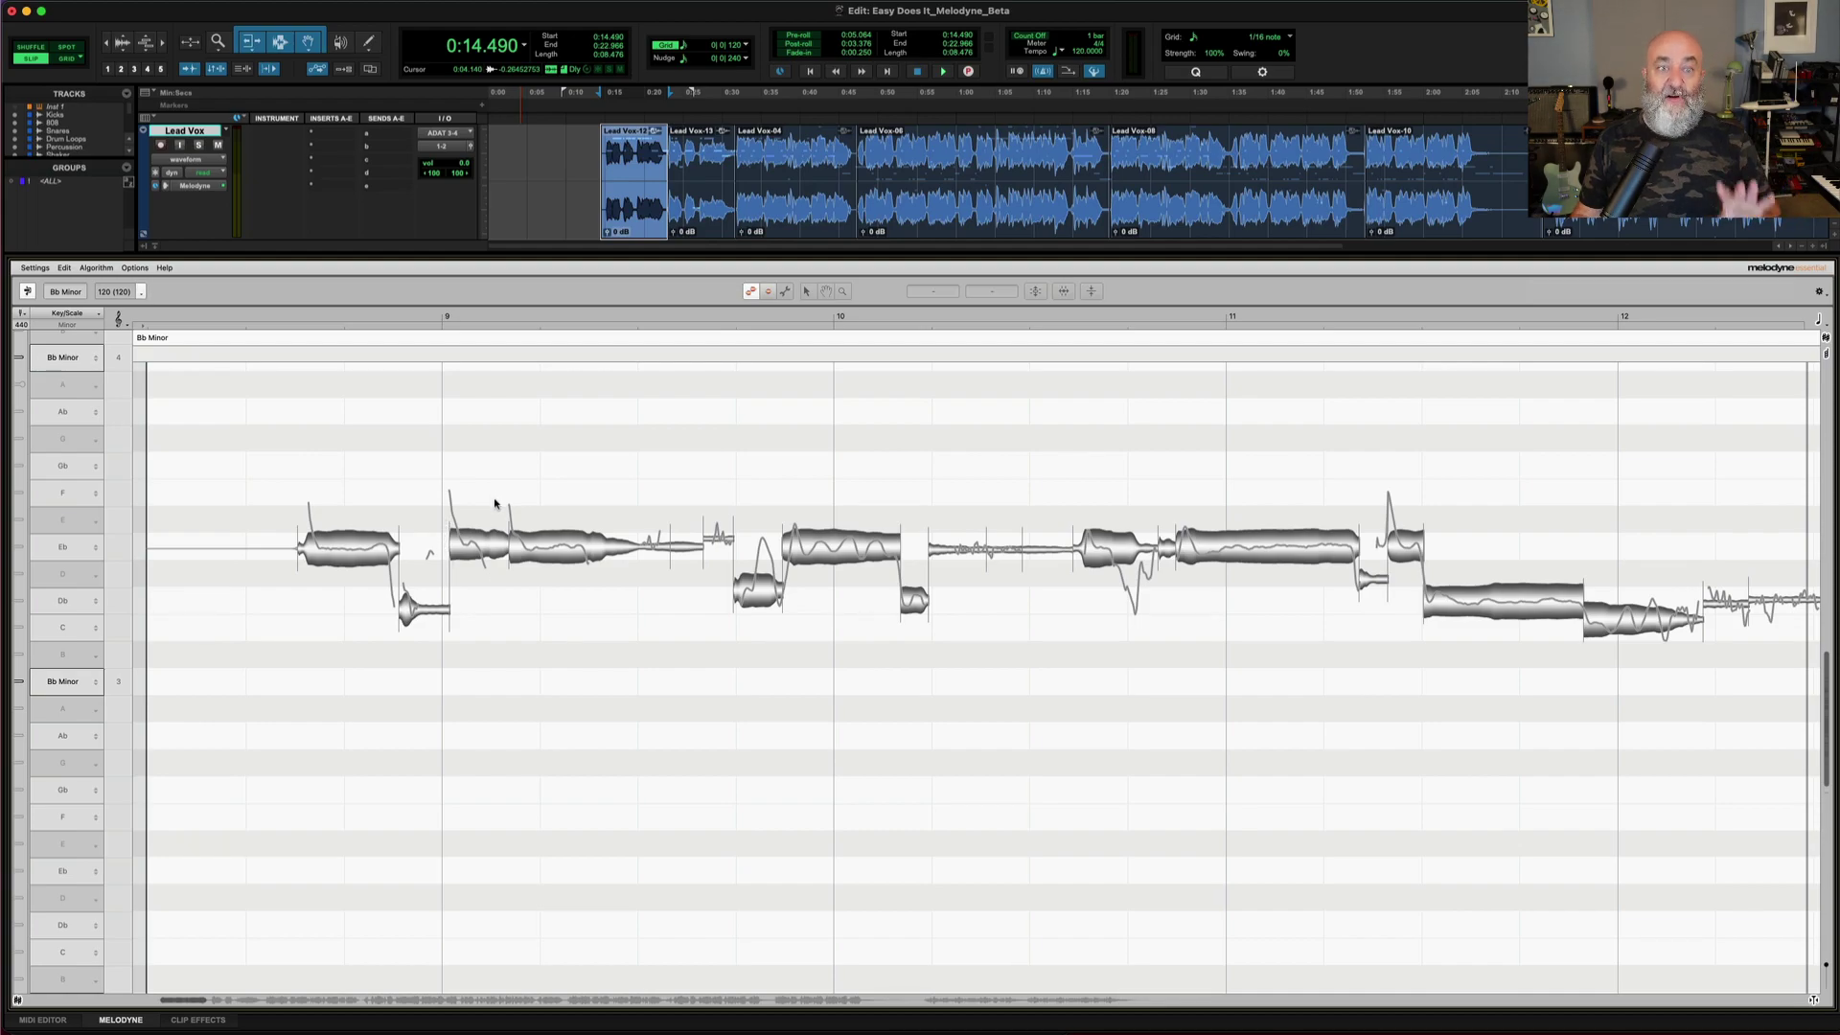
{"action": "scroll", "coordinate": [657, 211], "scroll_direction": "down", "scroll_amount": 2}
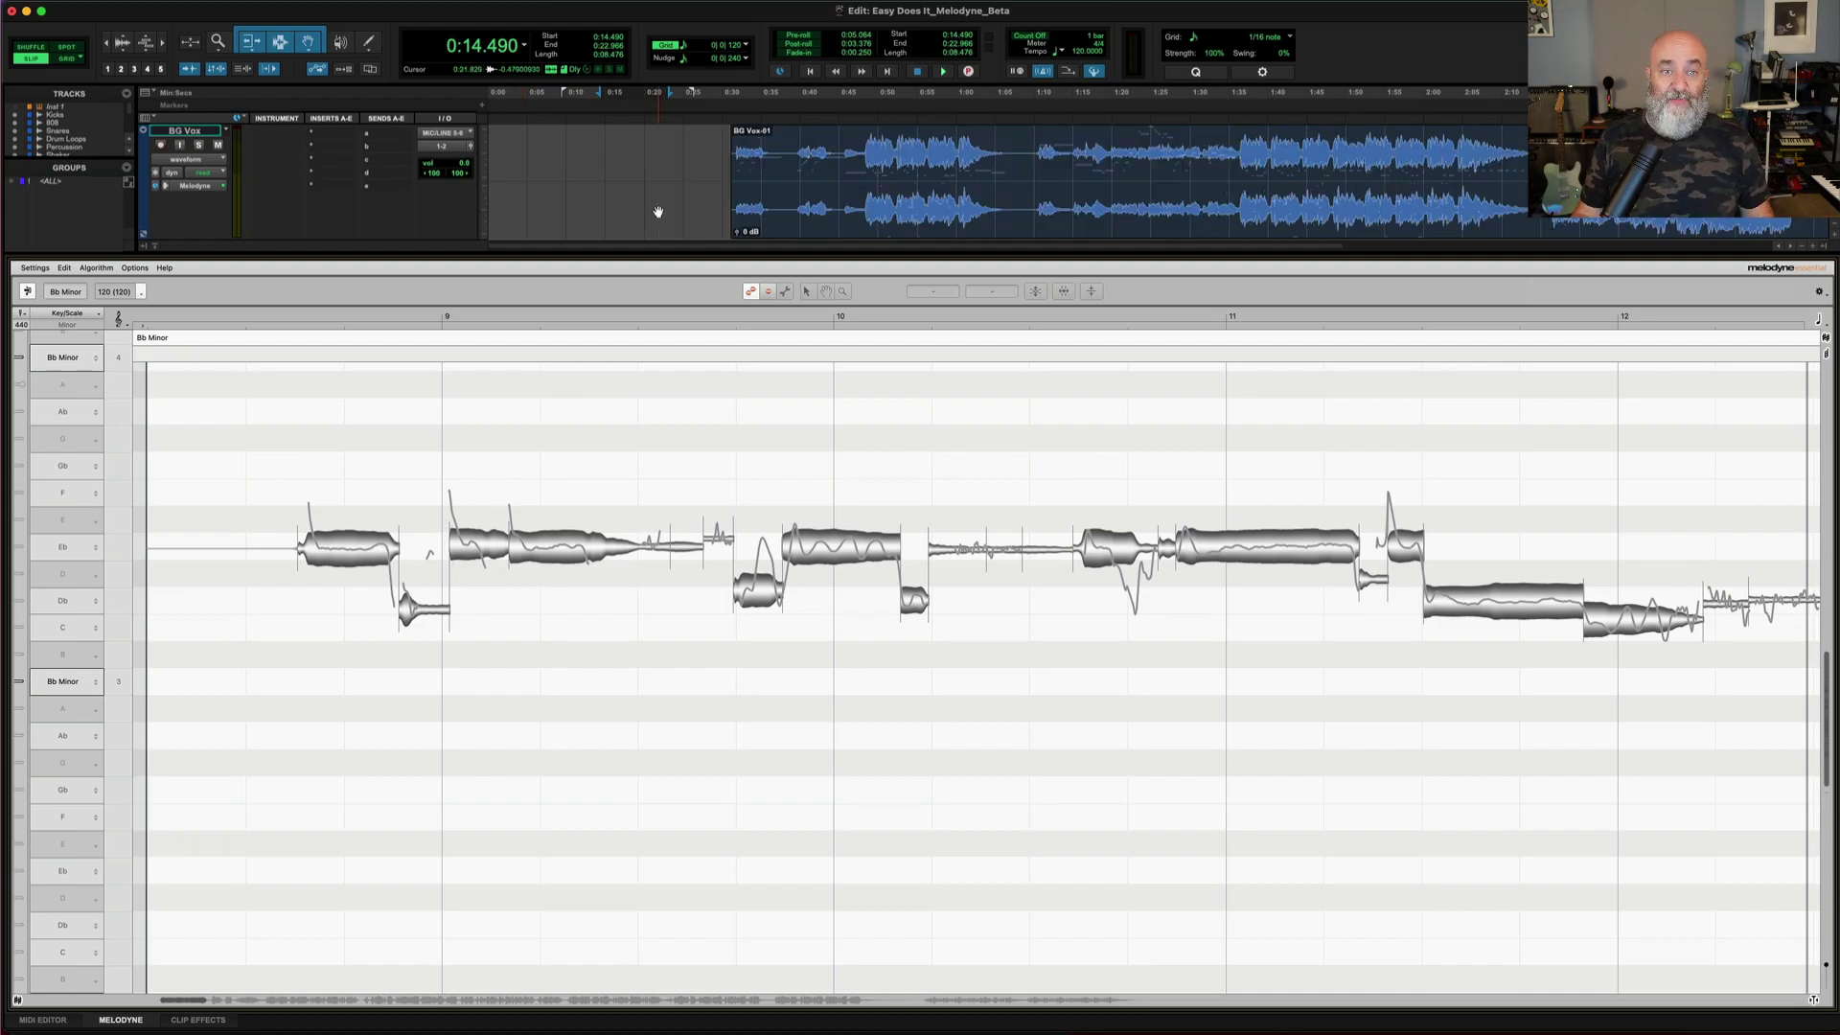
{"action": "left_click", "coordinate": [767, 211]}
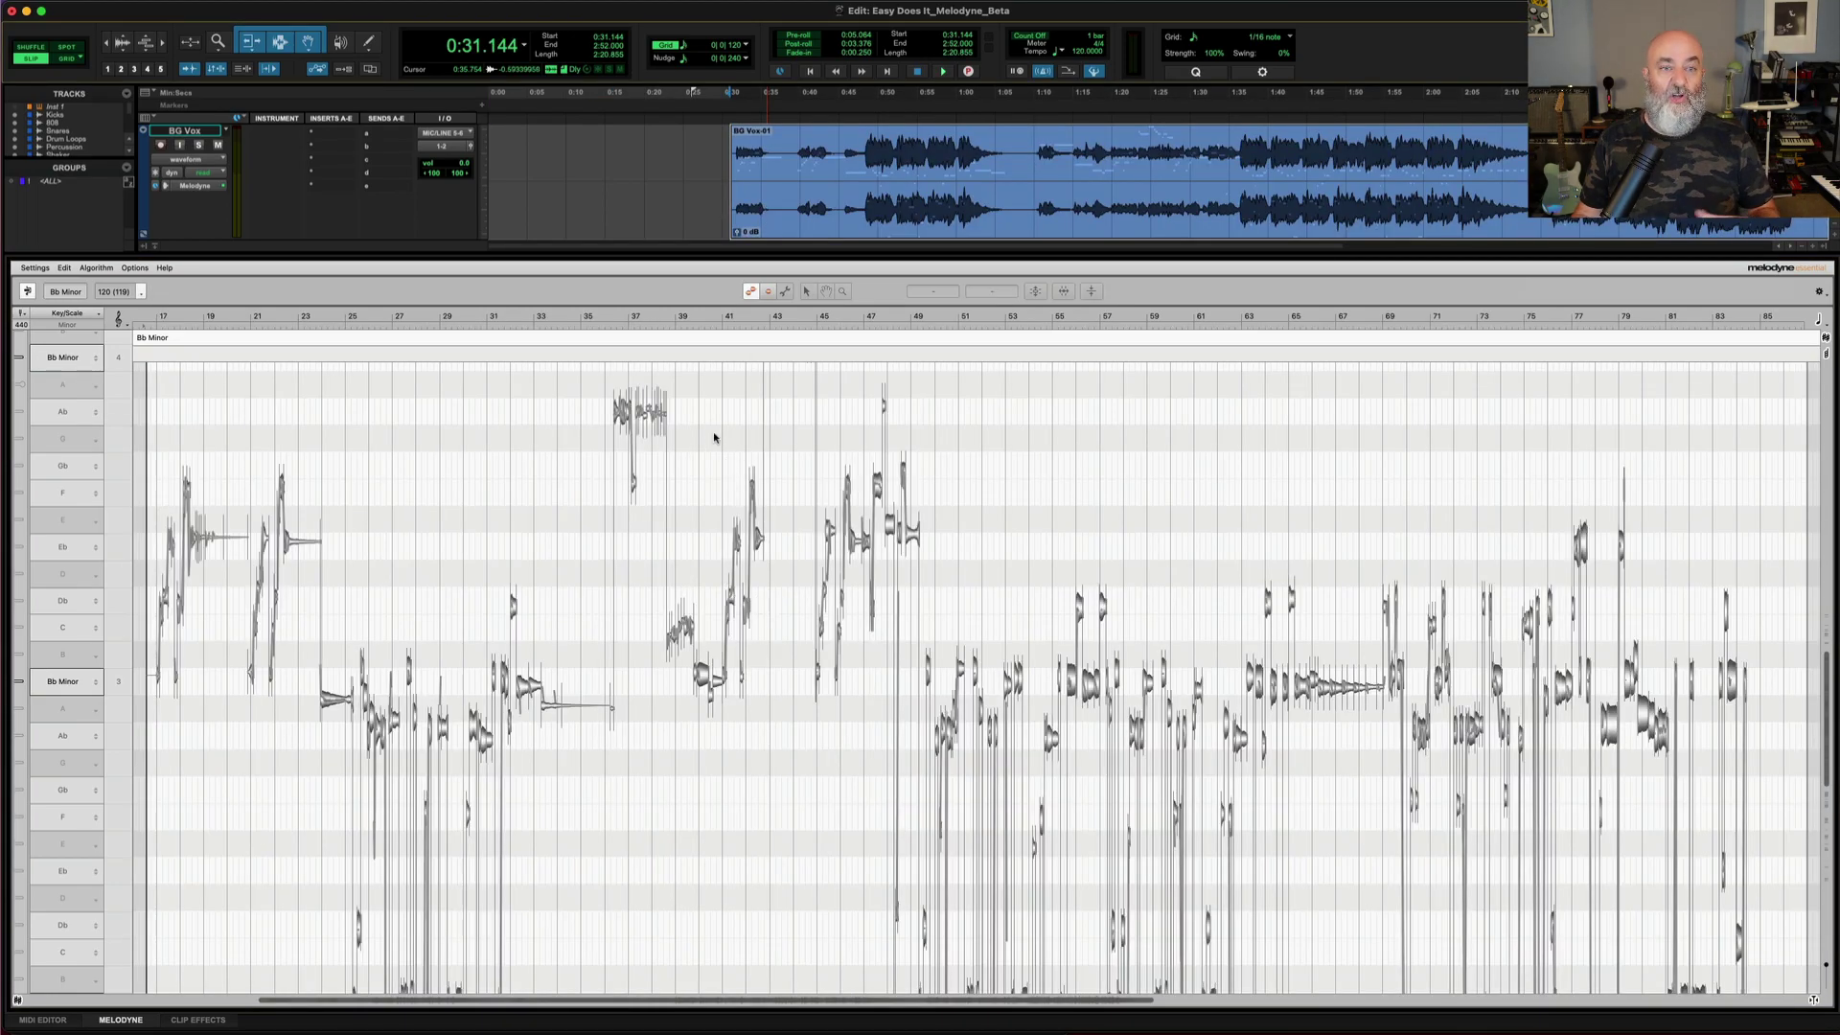
{"action": "scroll", "coordinate": [699, 226], "scroll_direction": "up", "scroll_amount": 2}
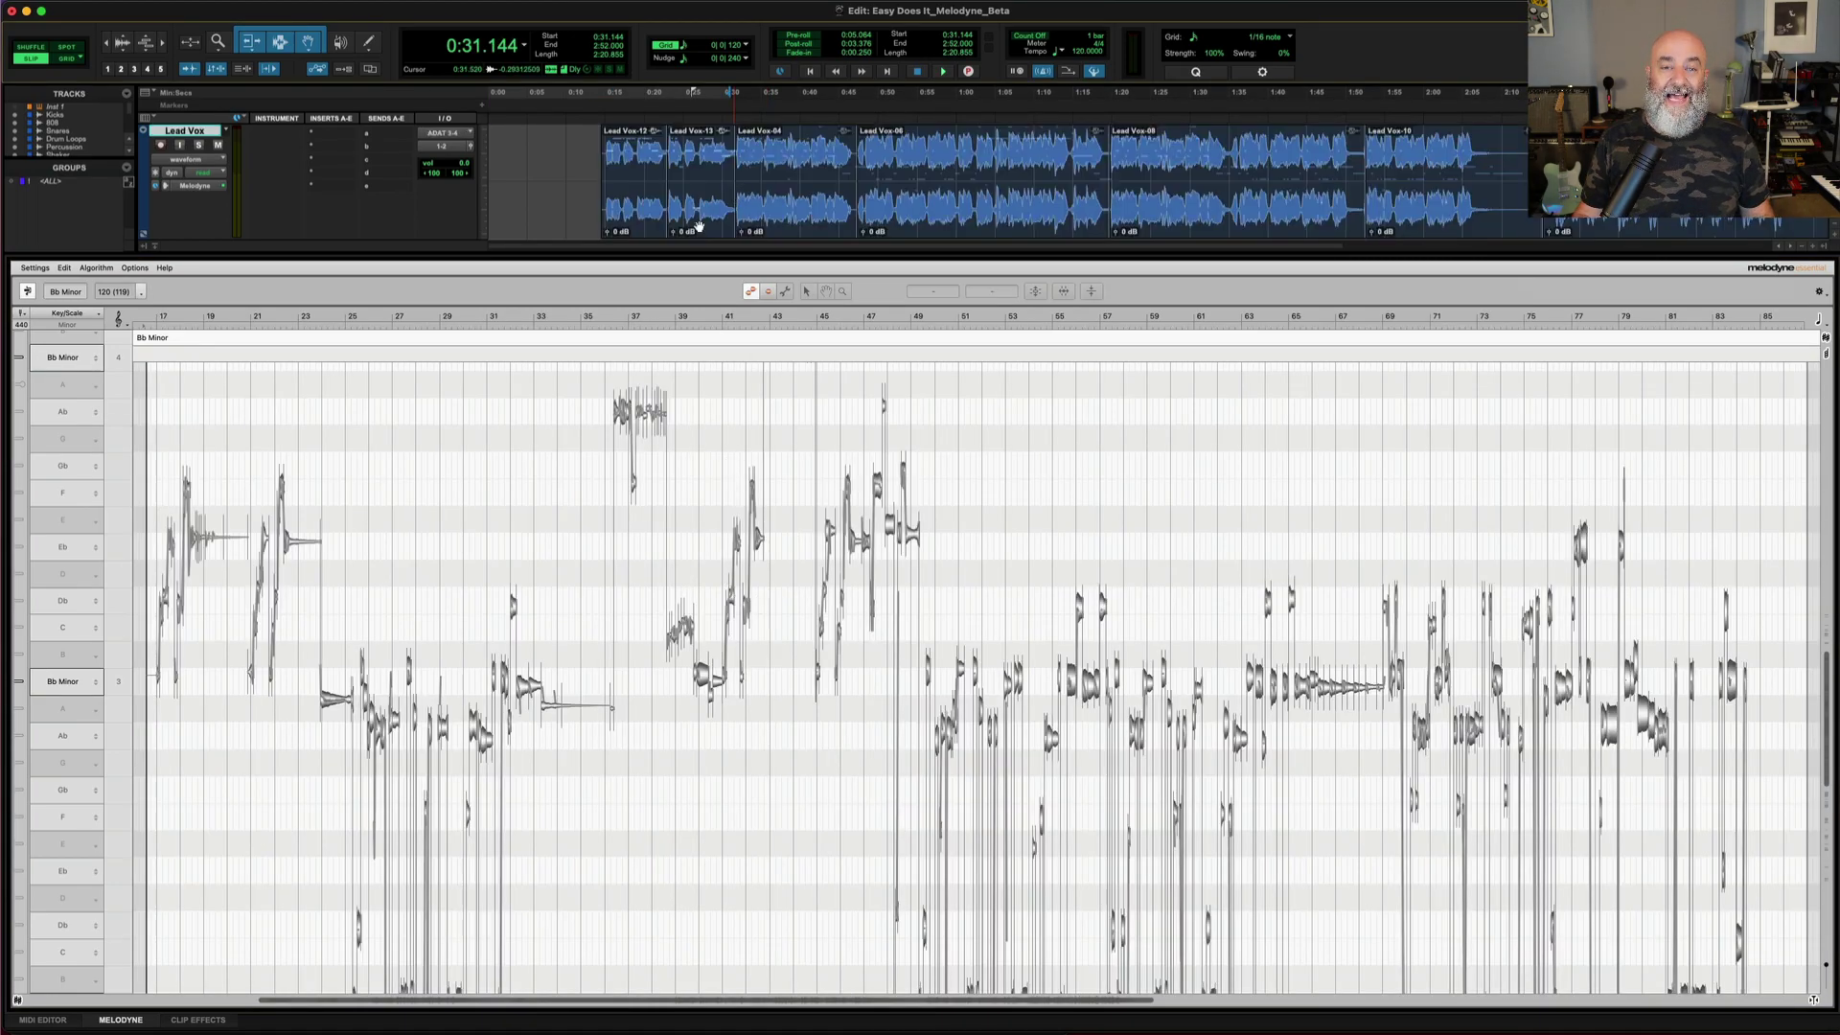
{"action": "left_click", "coordinate": [643, 228]}
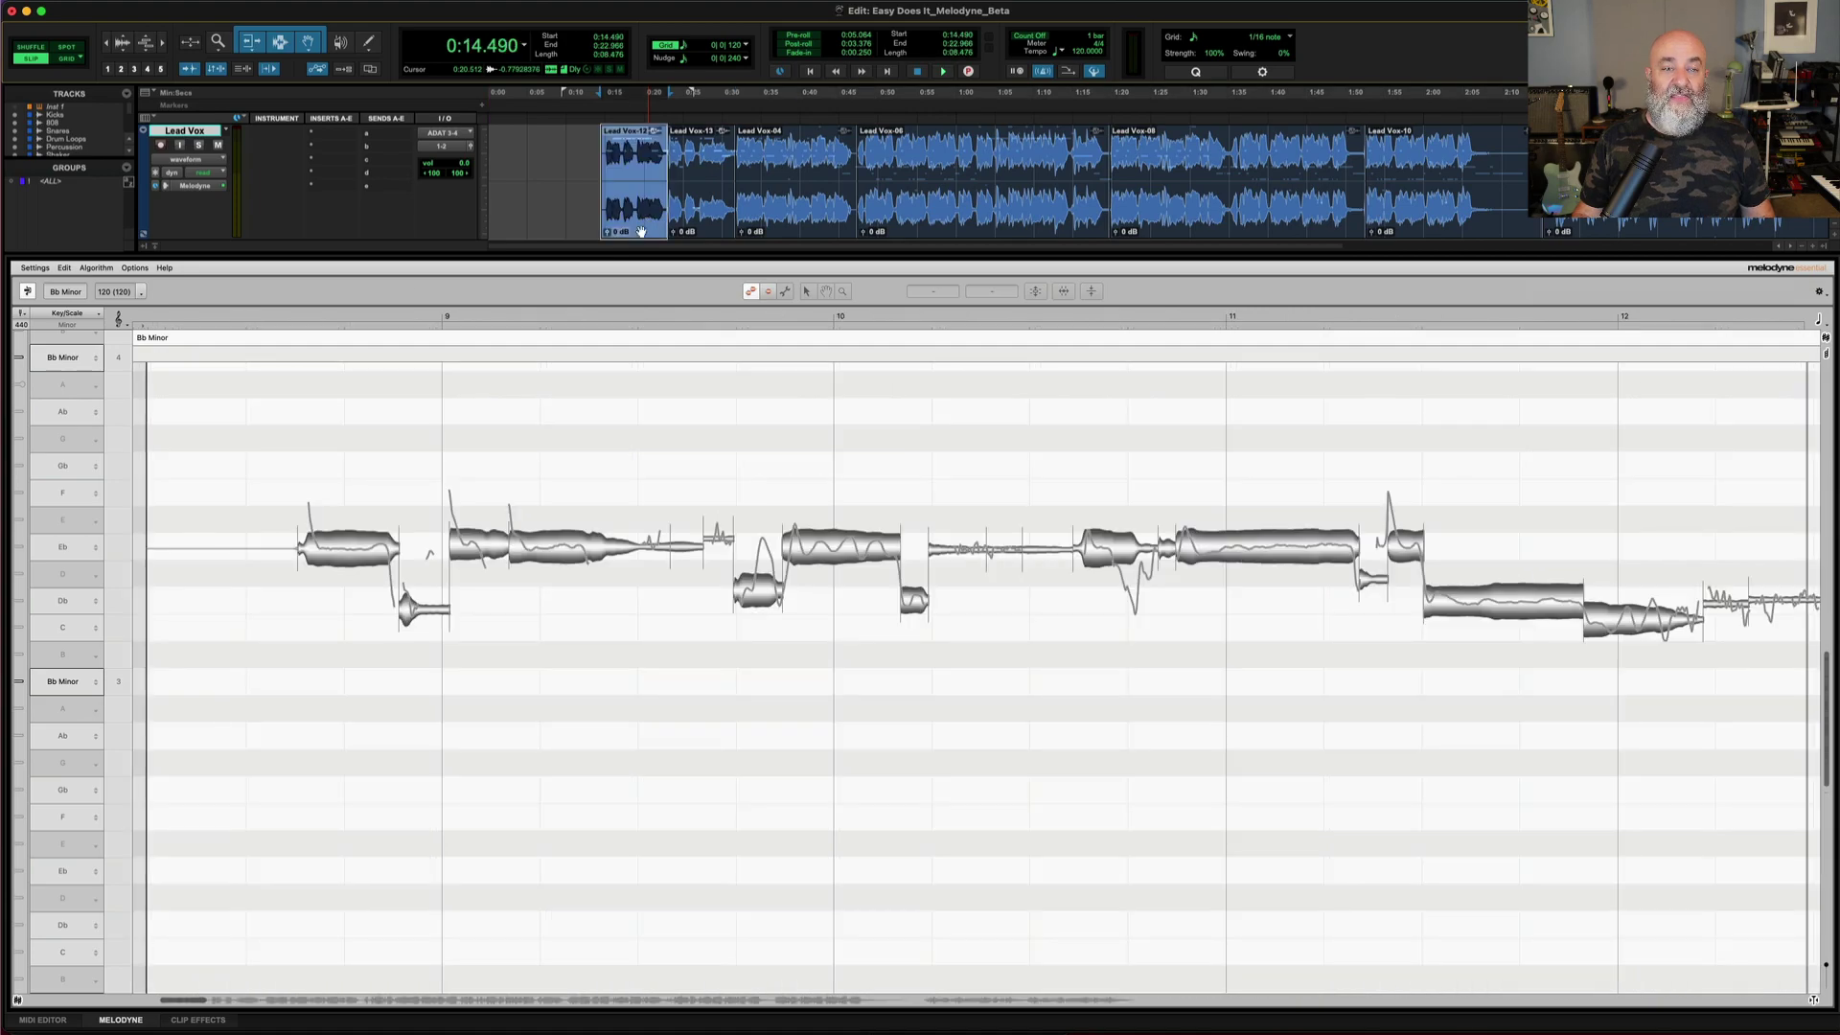
{"action": "left_click", "coordinate": [29, 293]}
{"action": "left_click", "coordinate": [29, 293]}
{"action": "left_click", "coordinate": [29, 294]}
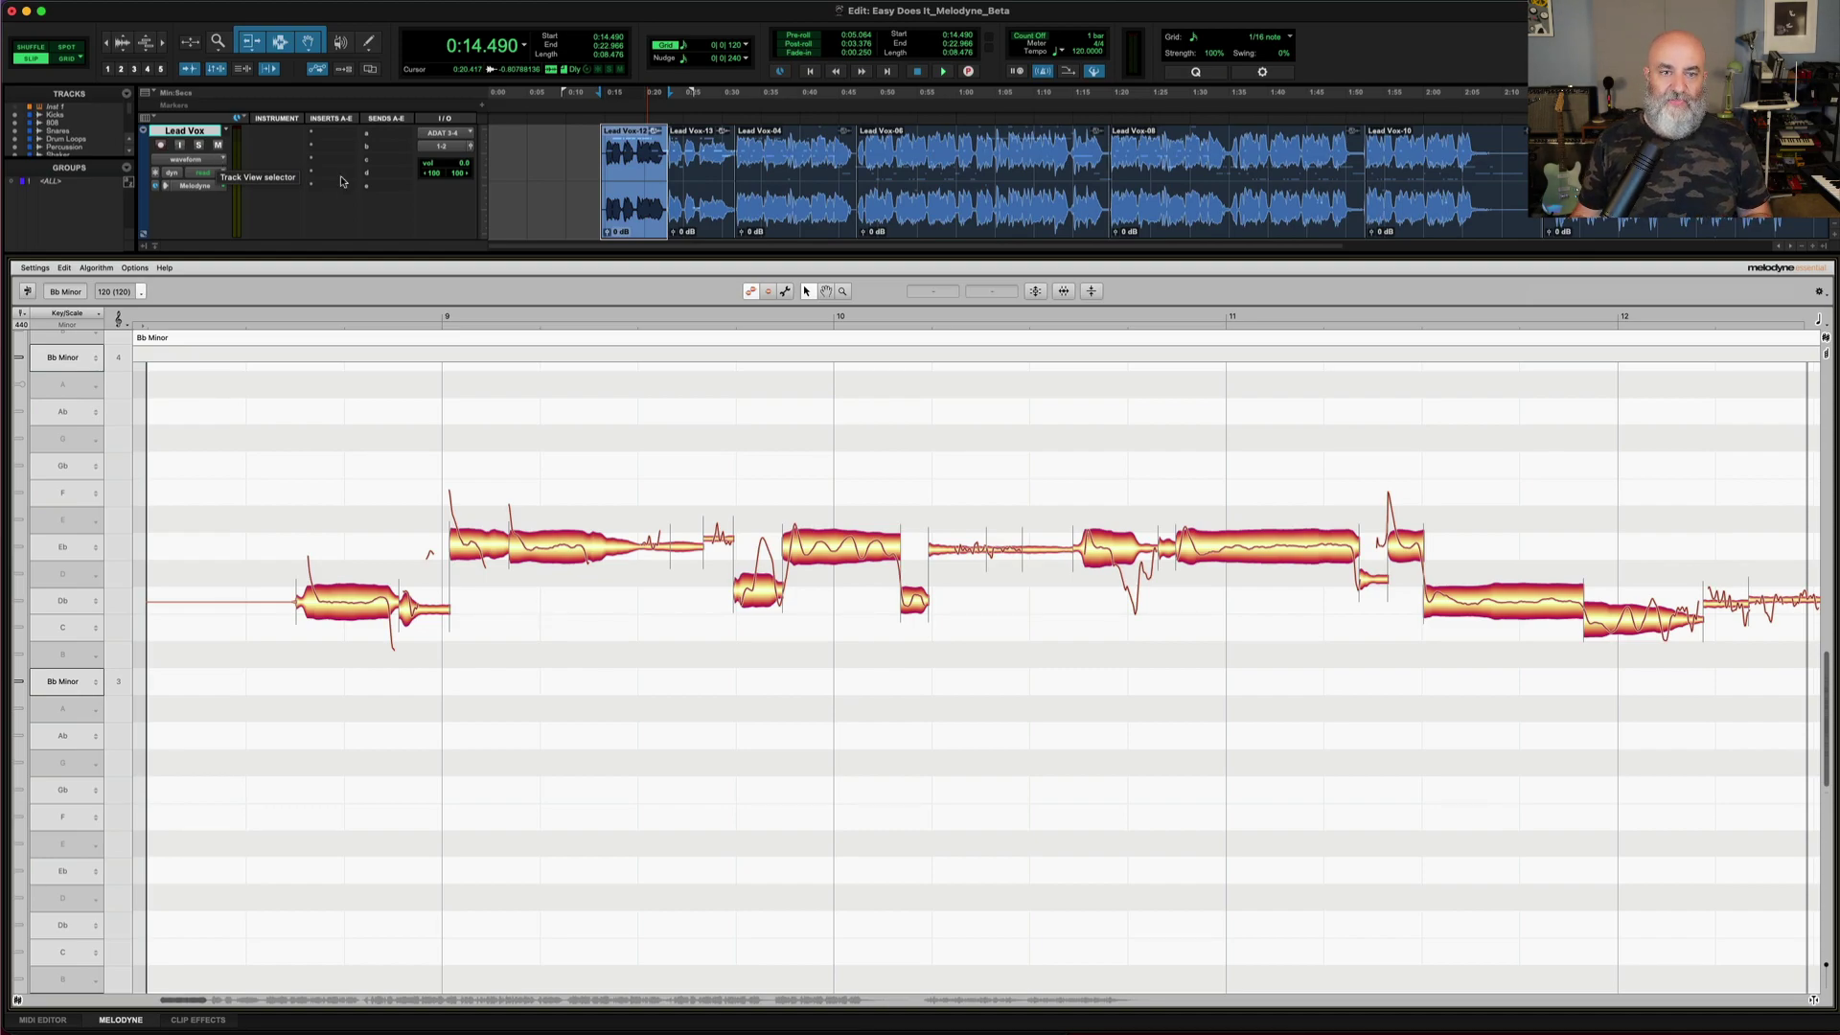
Apply Melodyne > Clear to the first Lead Vox clip, resetting its notes to original pitch.
{"action": "right_click", "coordinate": [640, 227]}
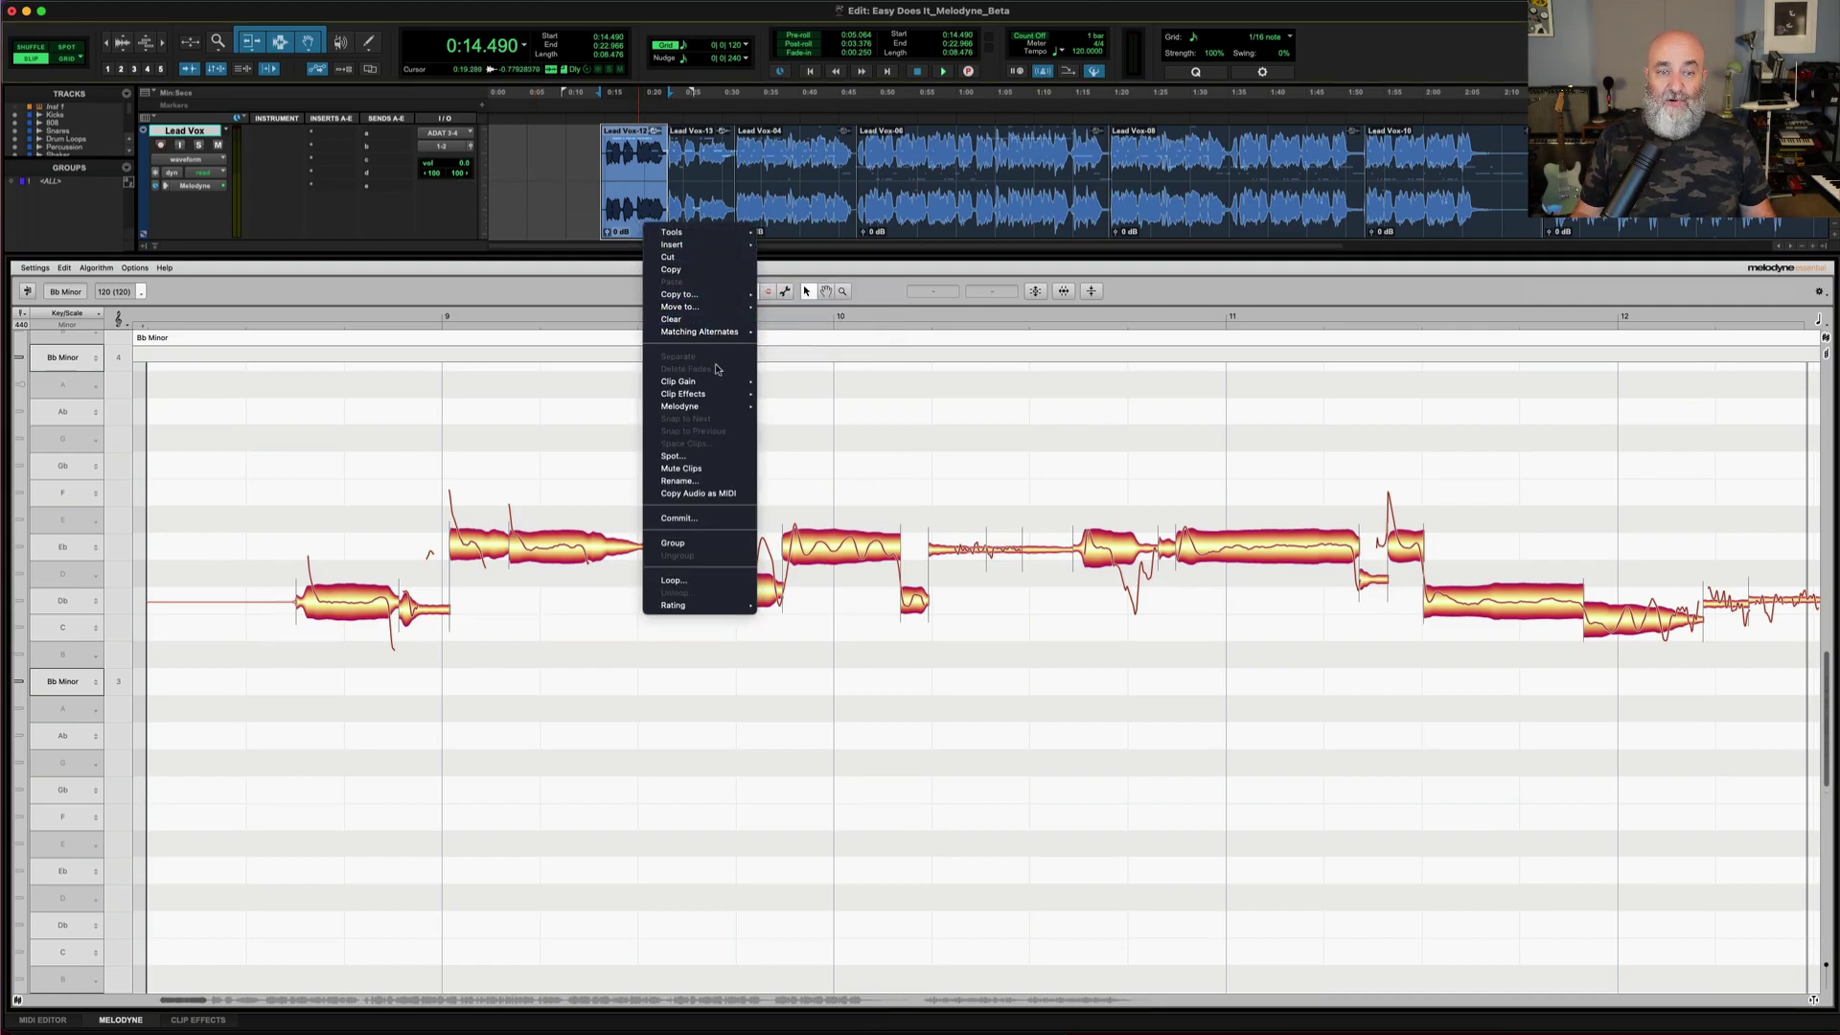
{"action": "mouse_move", "coordinate": [720, 388]}
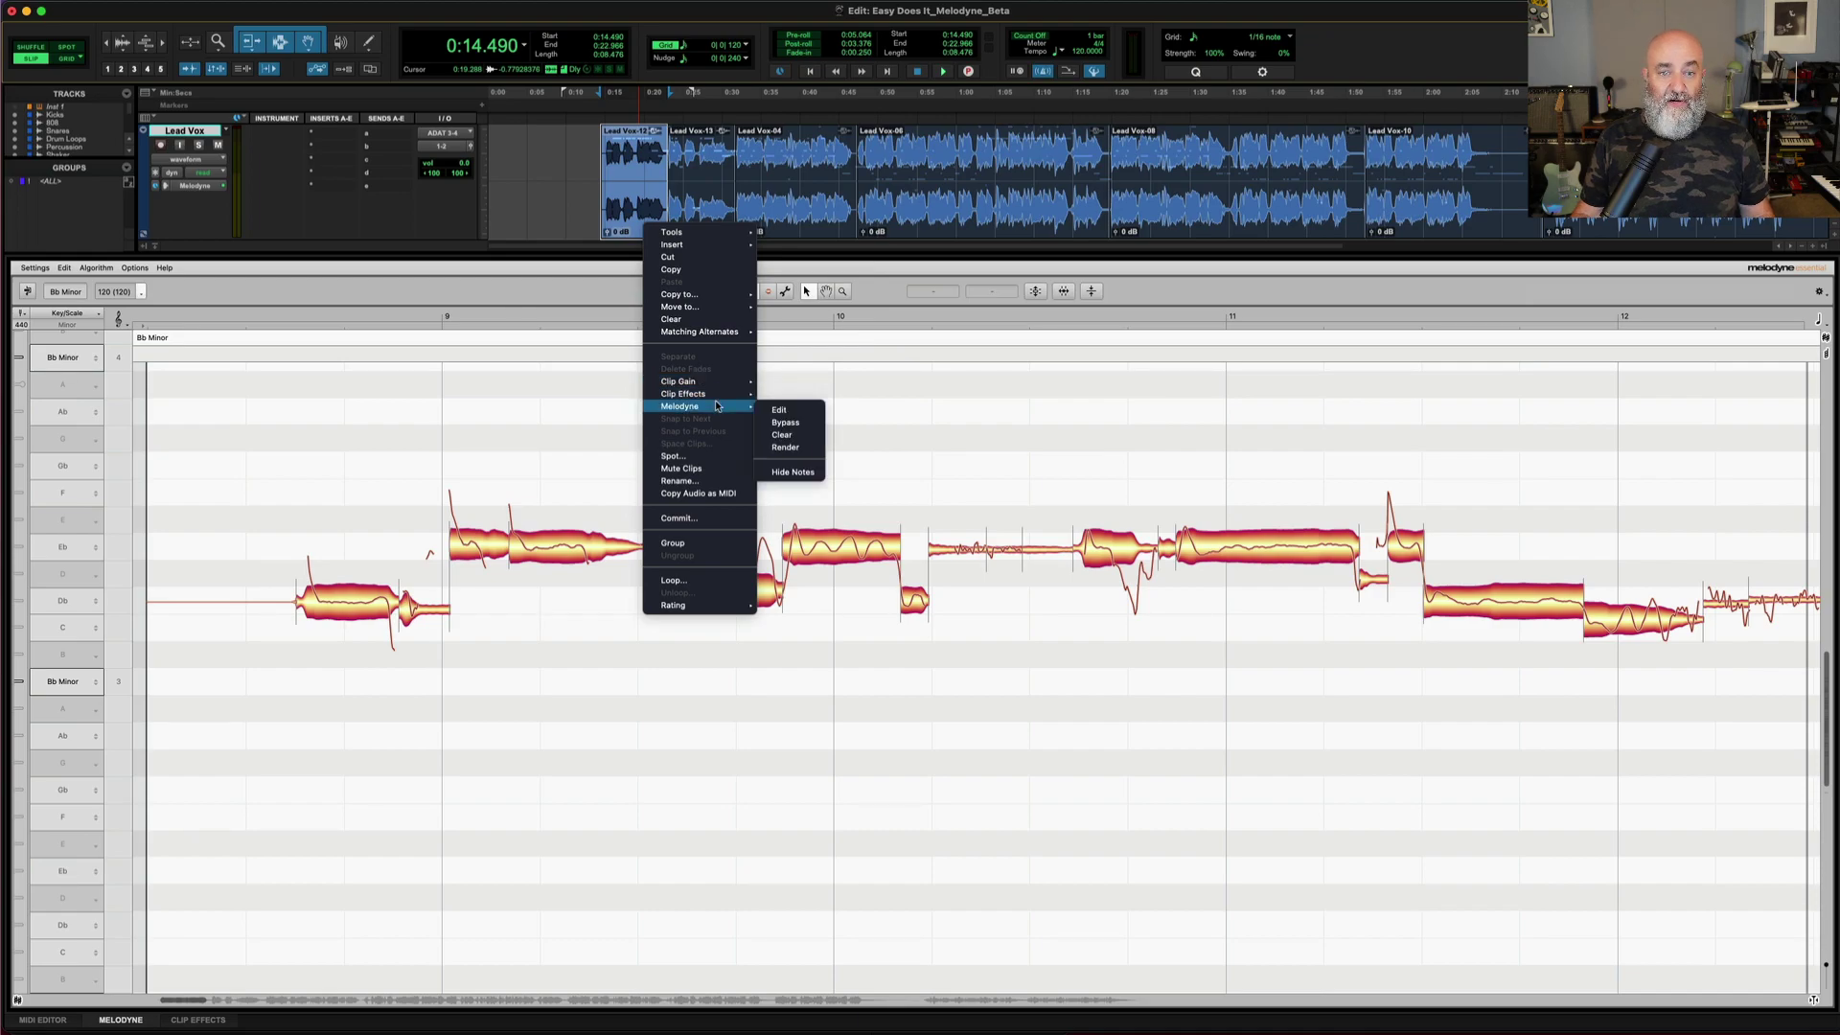
{"action": "left_click", "coordinate": [821, 443]}
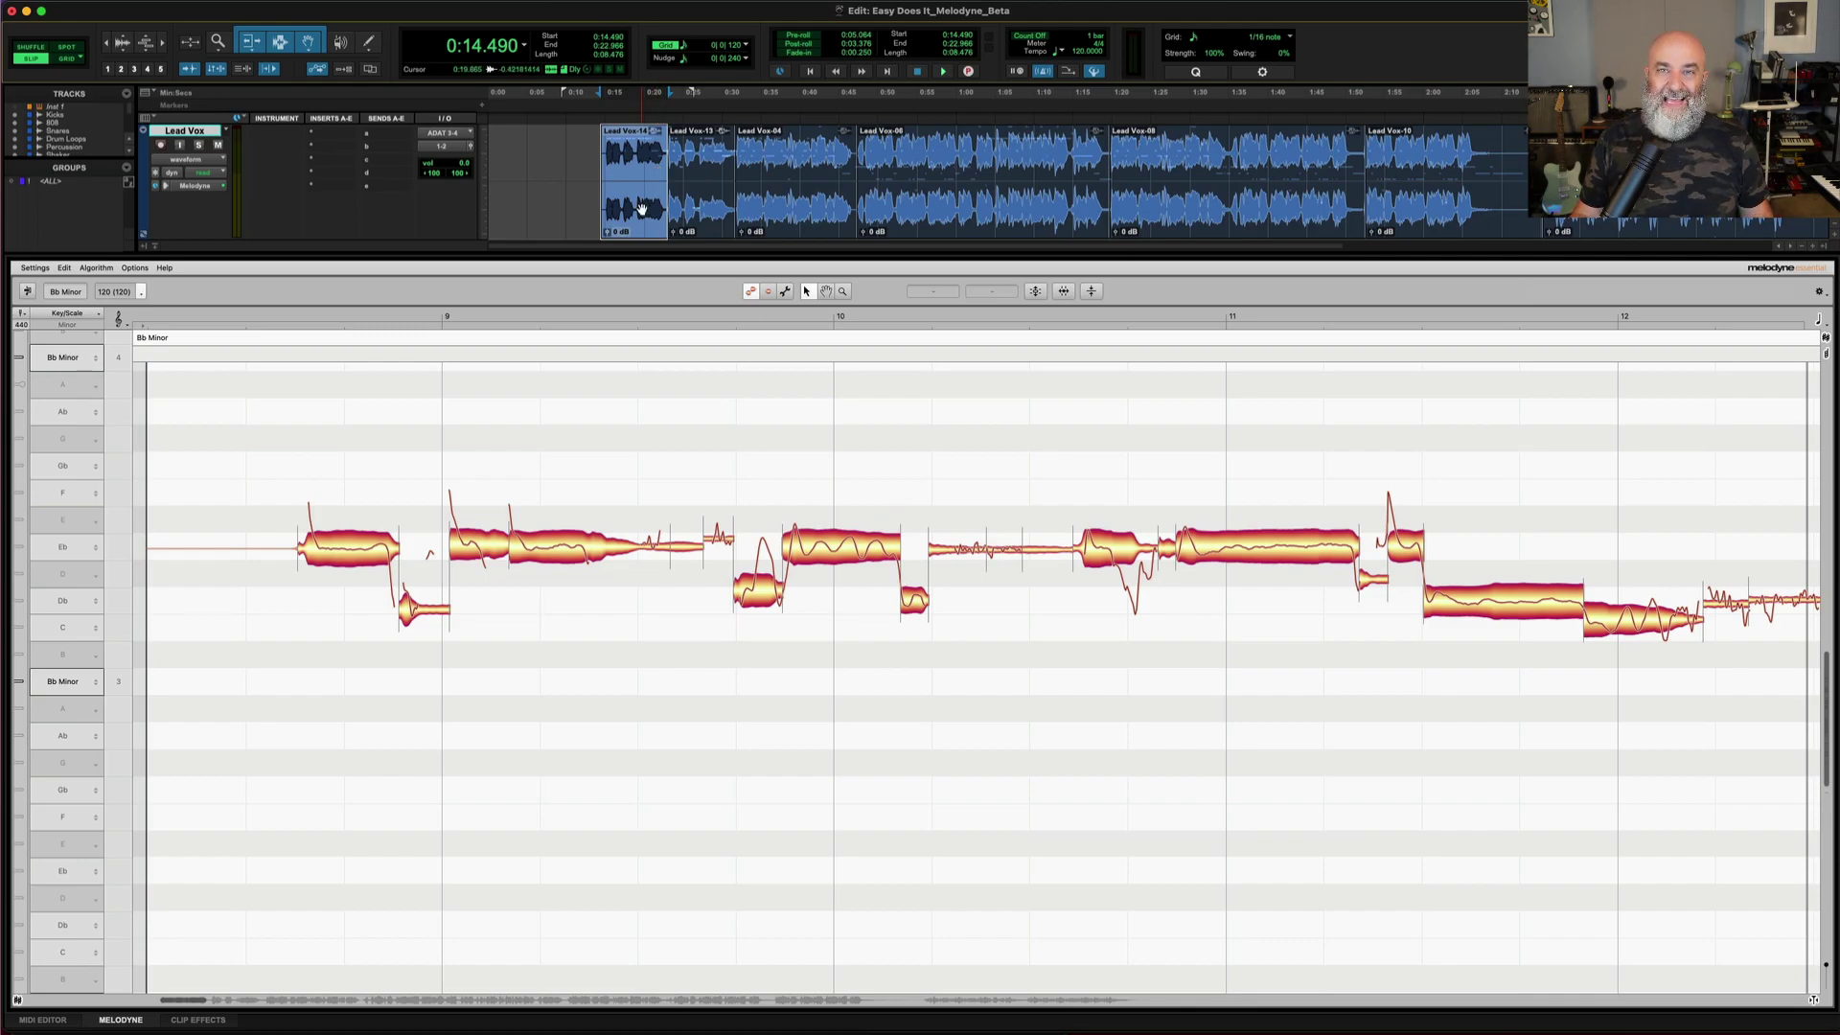
{"action": "right_click", "coordinate": [180, 131]}
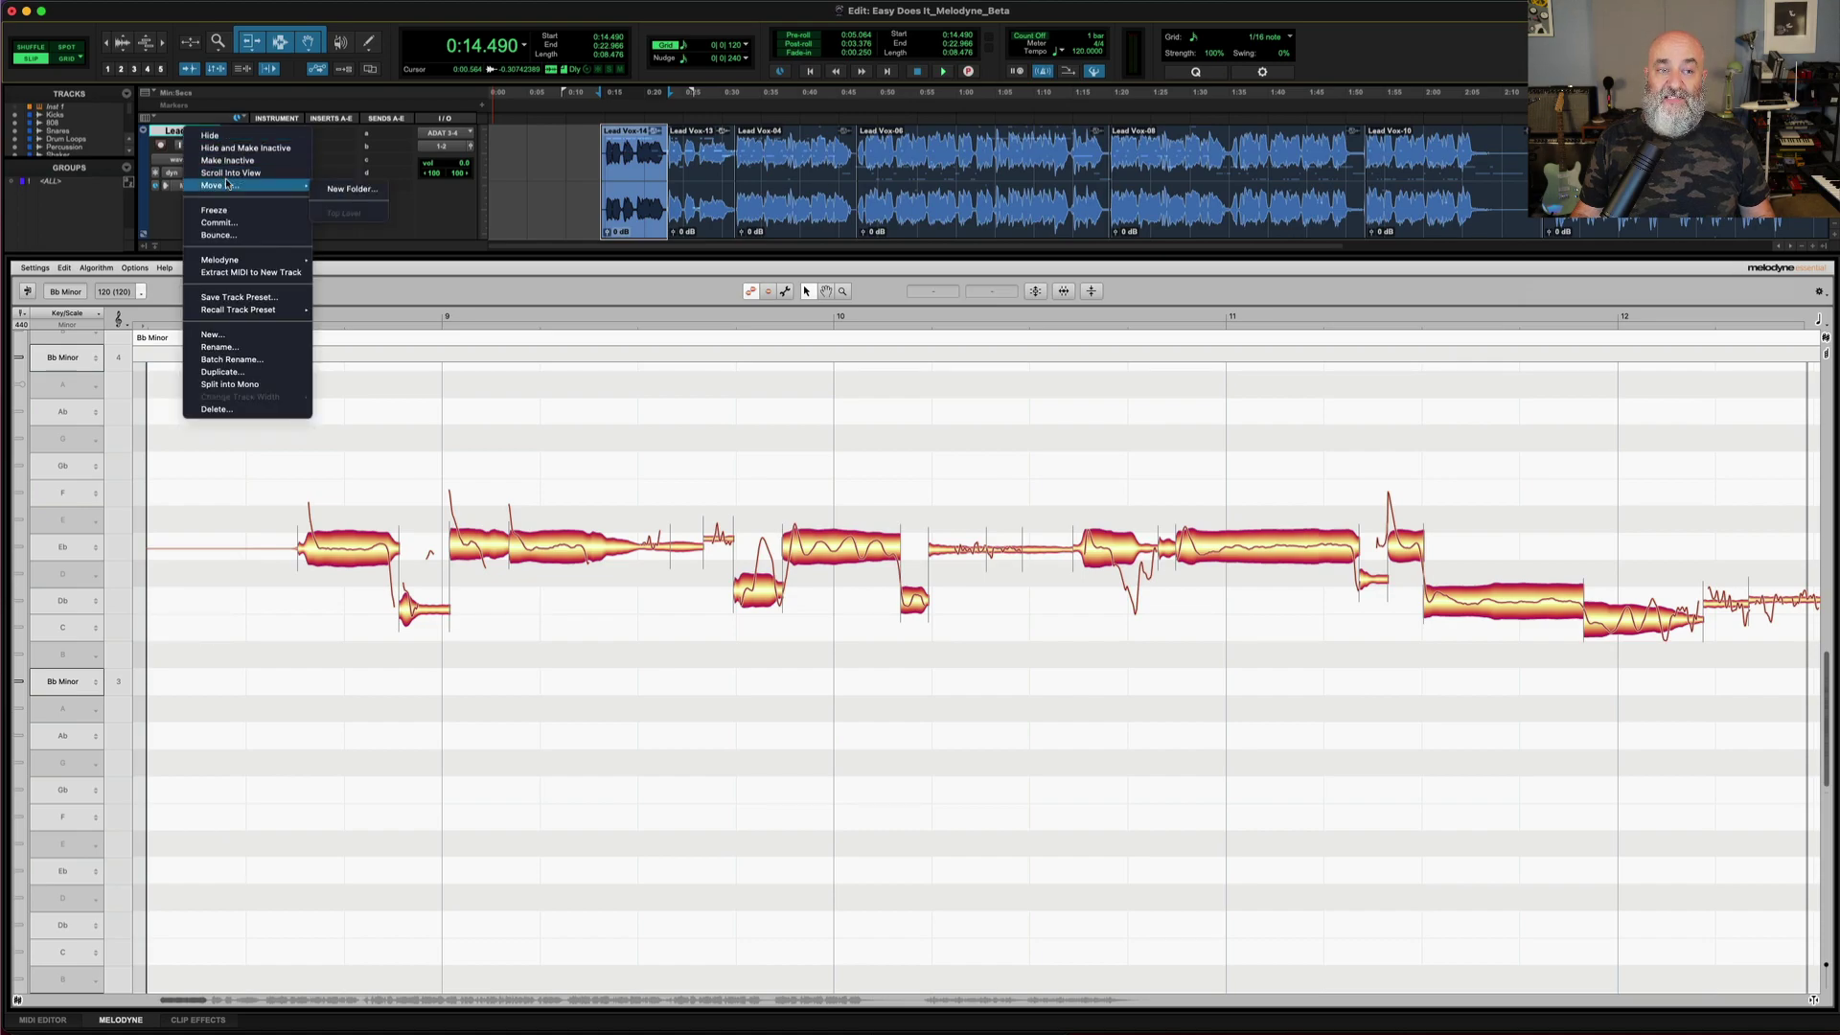
{"action": "mouse_move", "coordinate": [231, 263]}
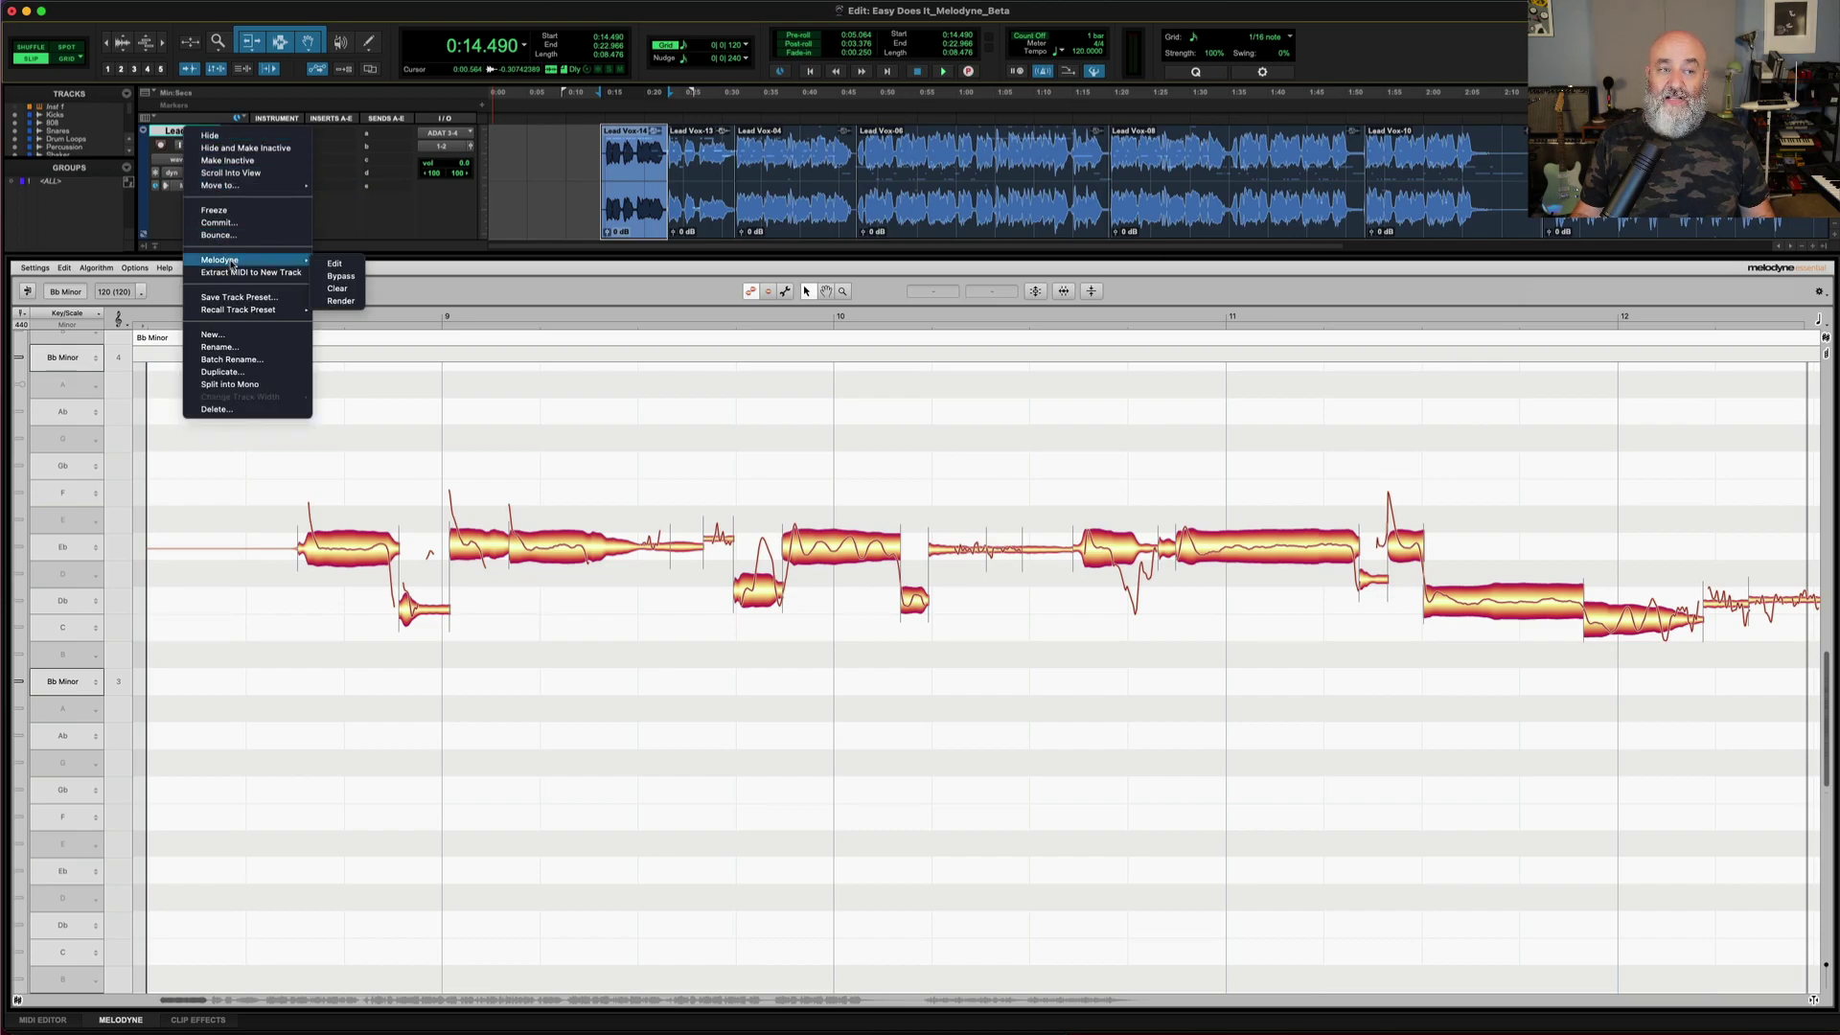
{"action": "left_click", "coordinate": [331, 277]}
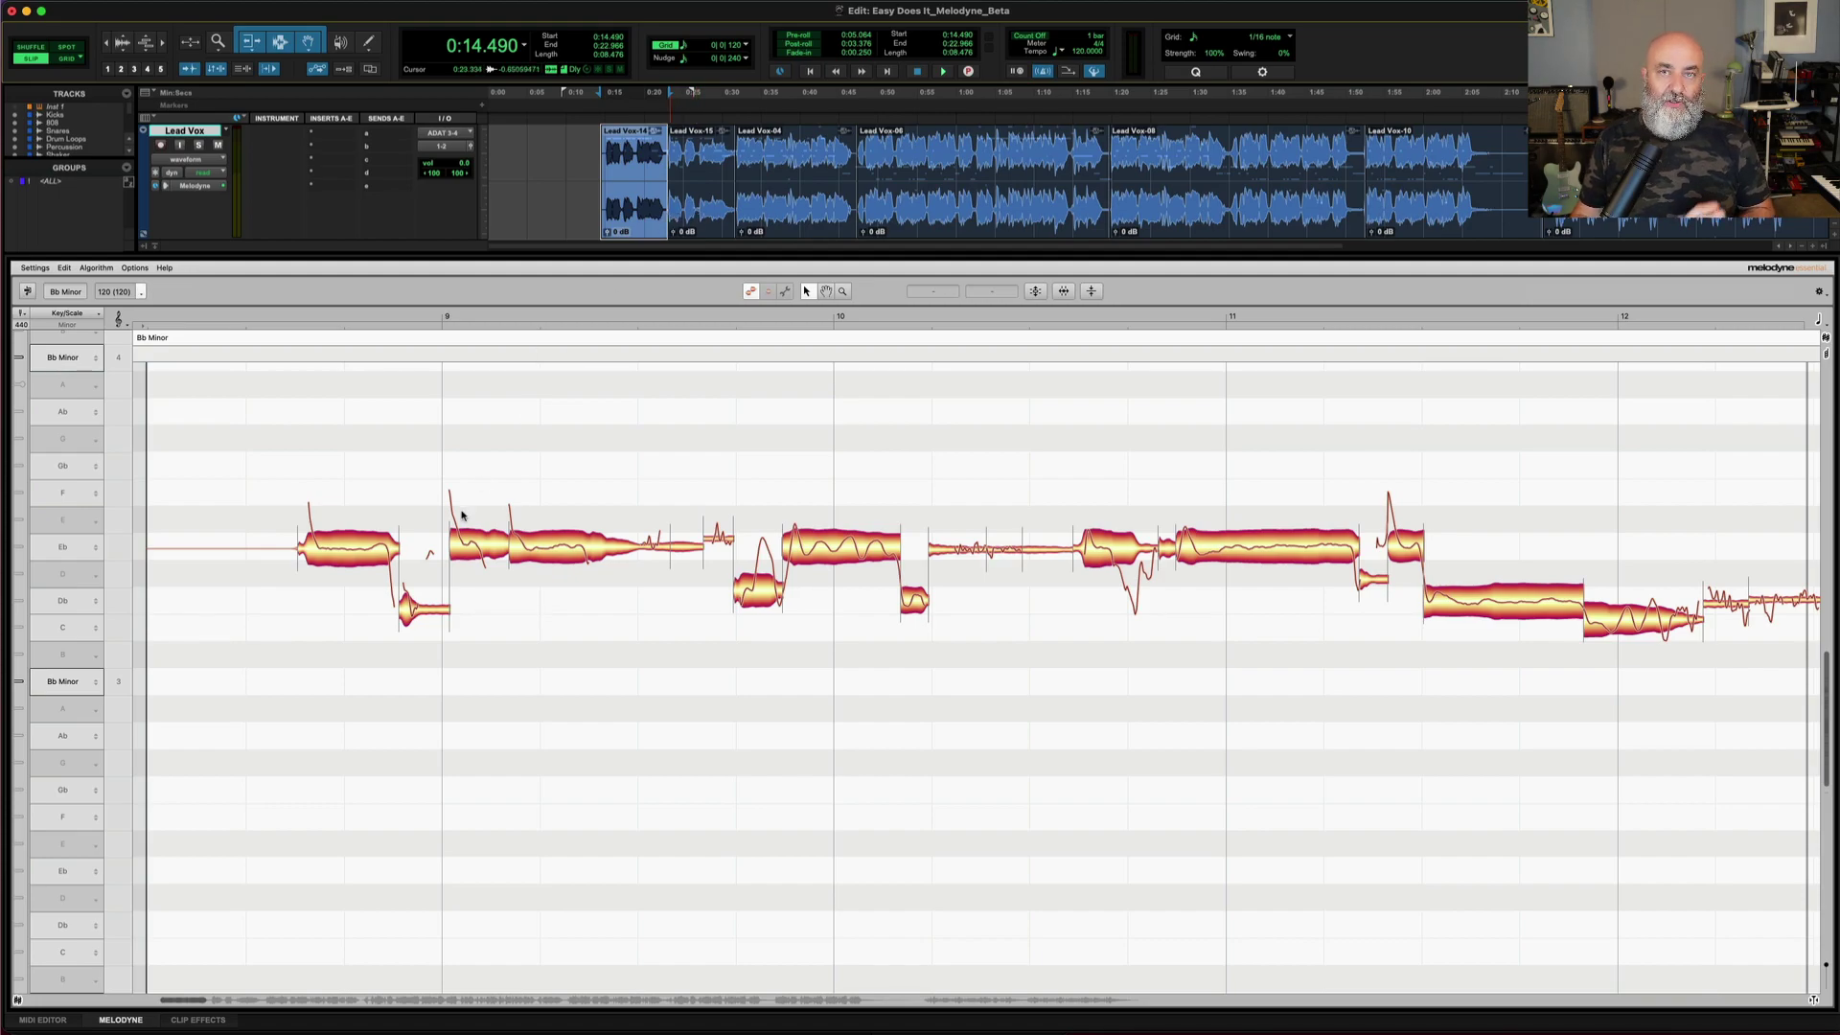
Lower the first Lead Vox note from Eb4 to Db4.
{"action": "left_click_drag", "start_coordinate": [355, 548], "coordinate": [355, 599]}
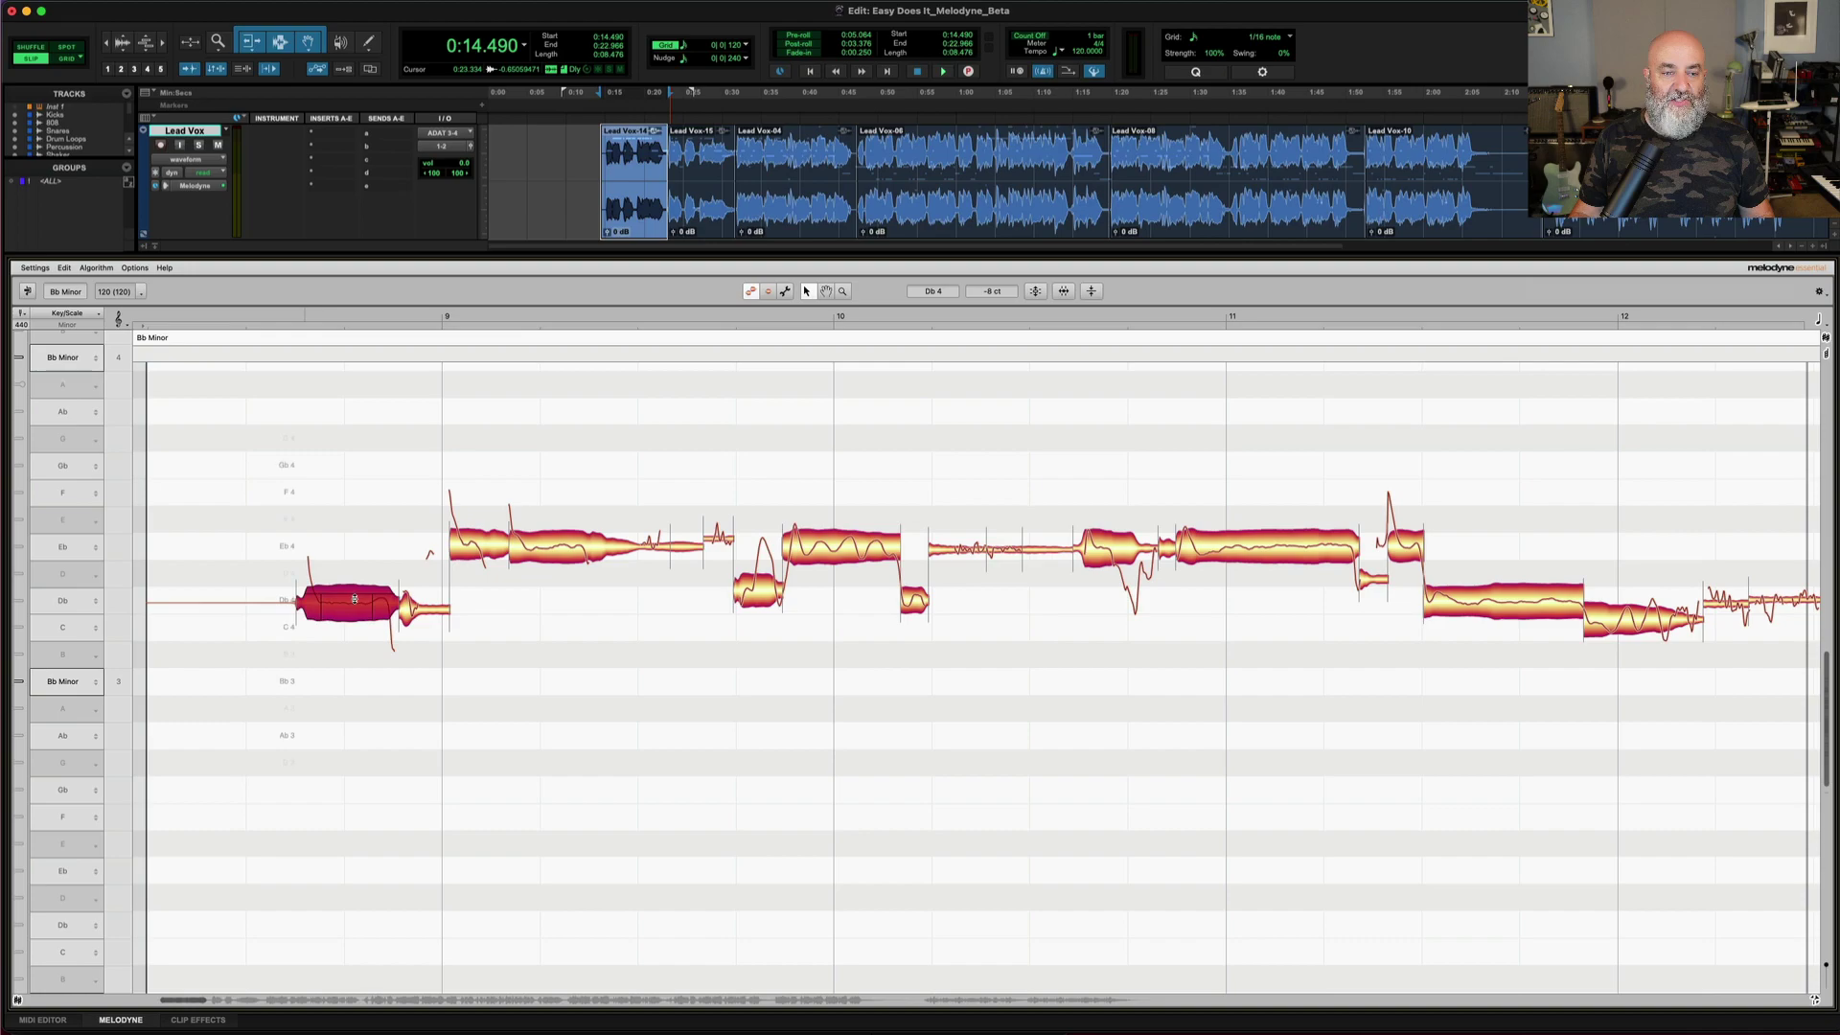
{"action": "right_click", "coordinate": [352, 510]}
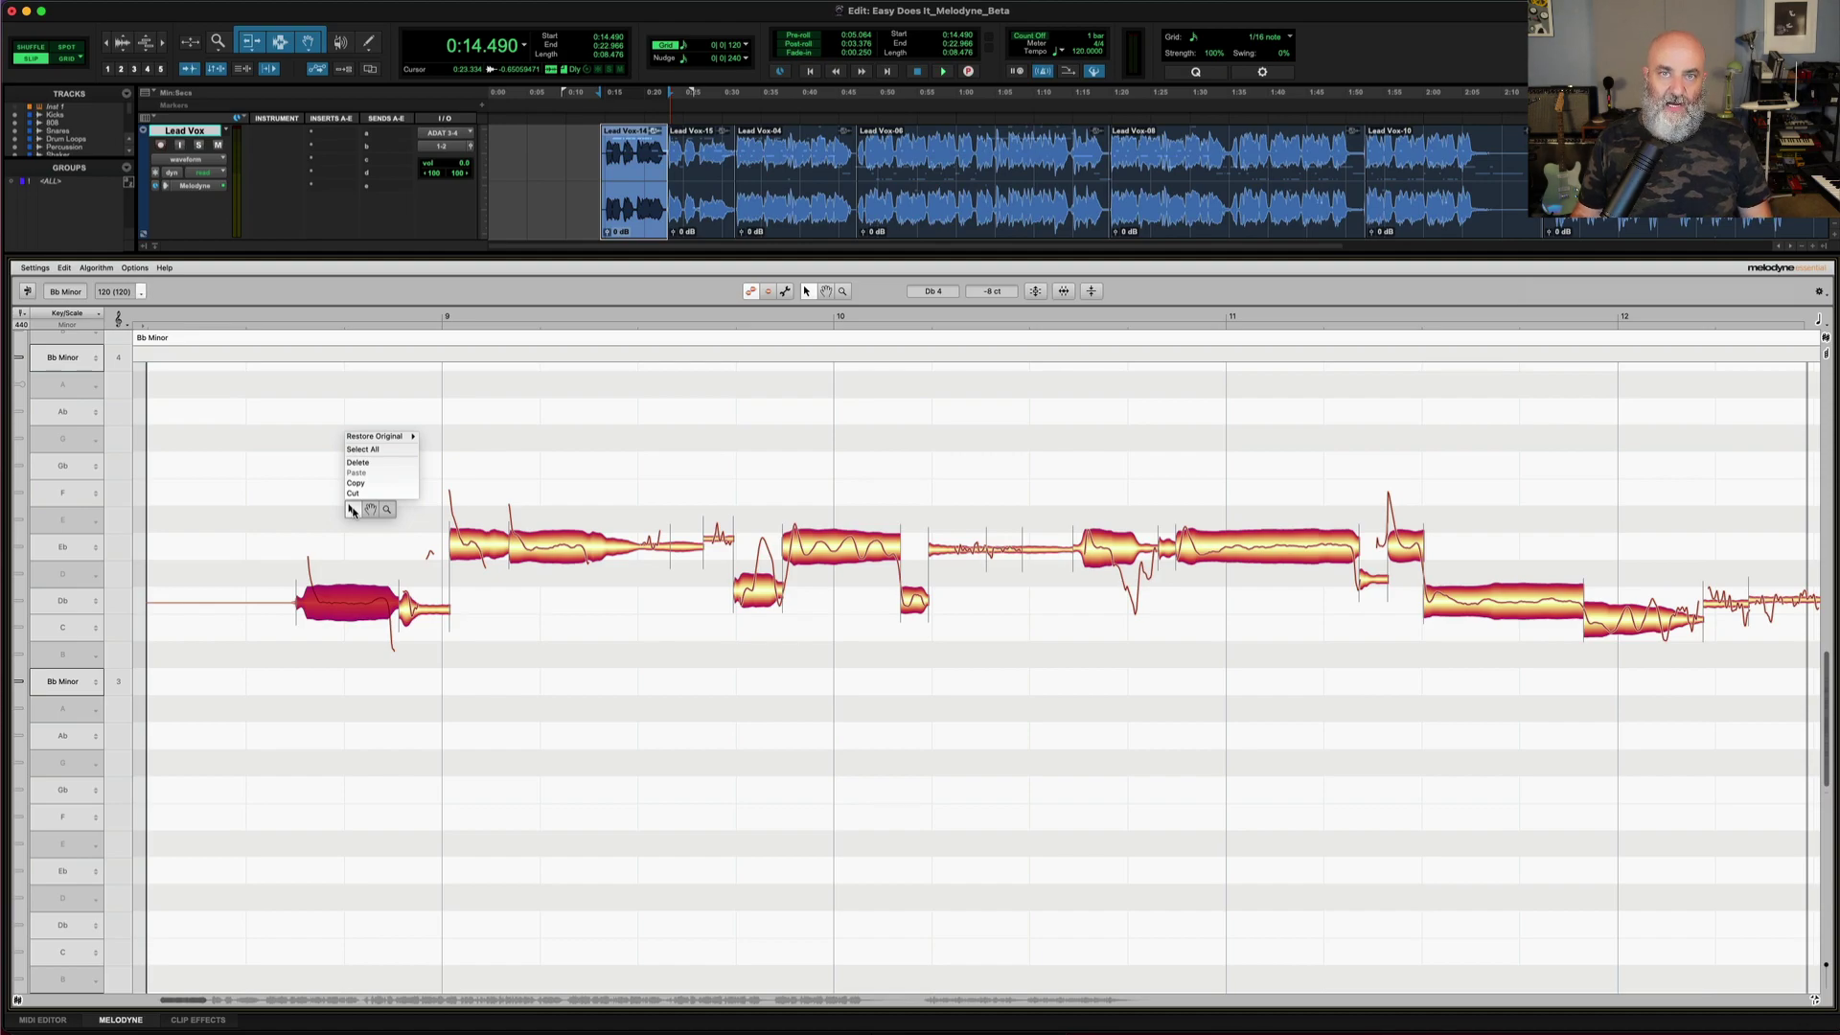
{"action": "mouse_move", "coordinate": [353, 431]}
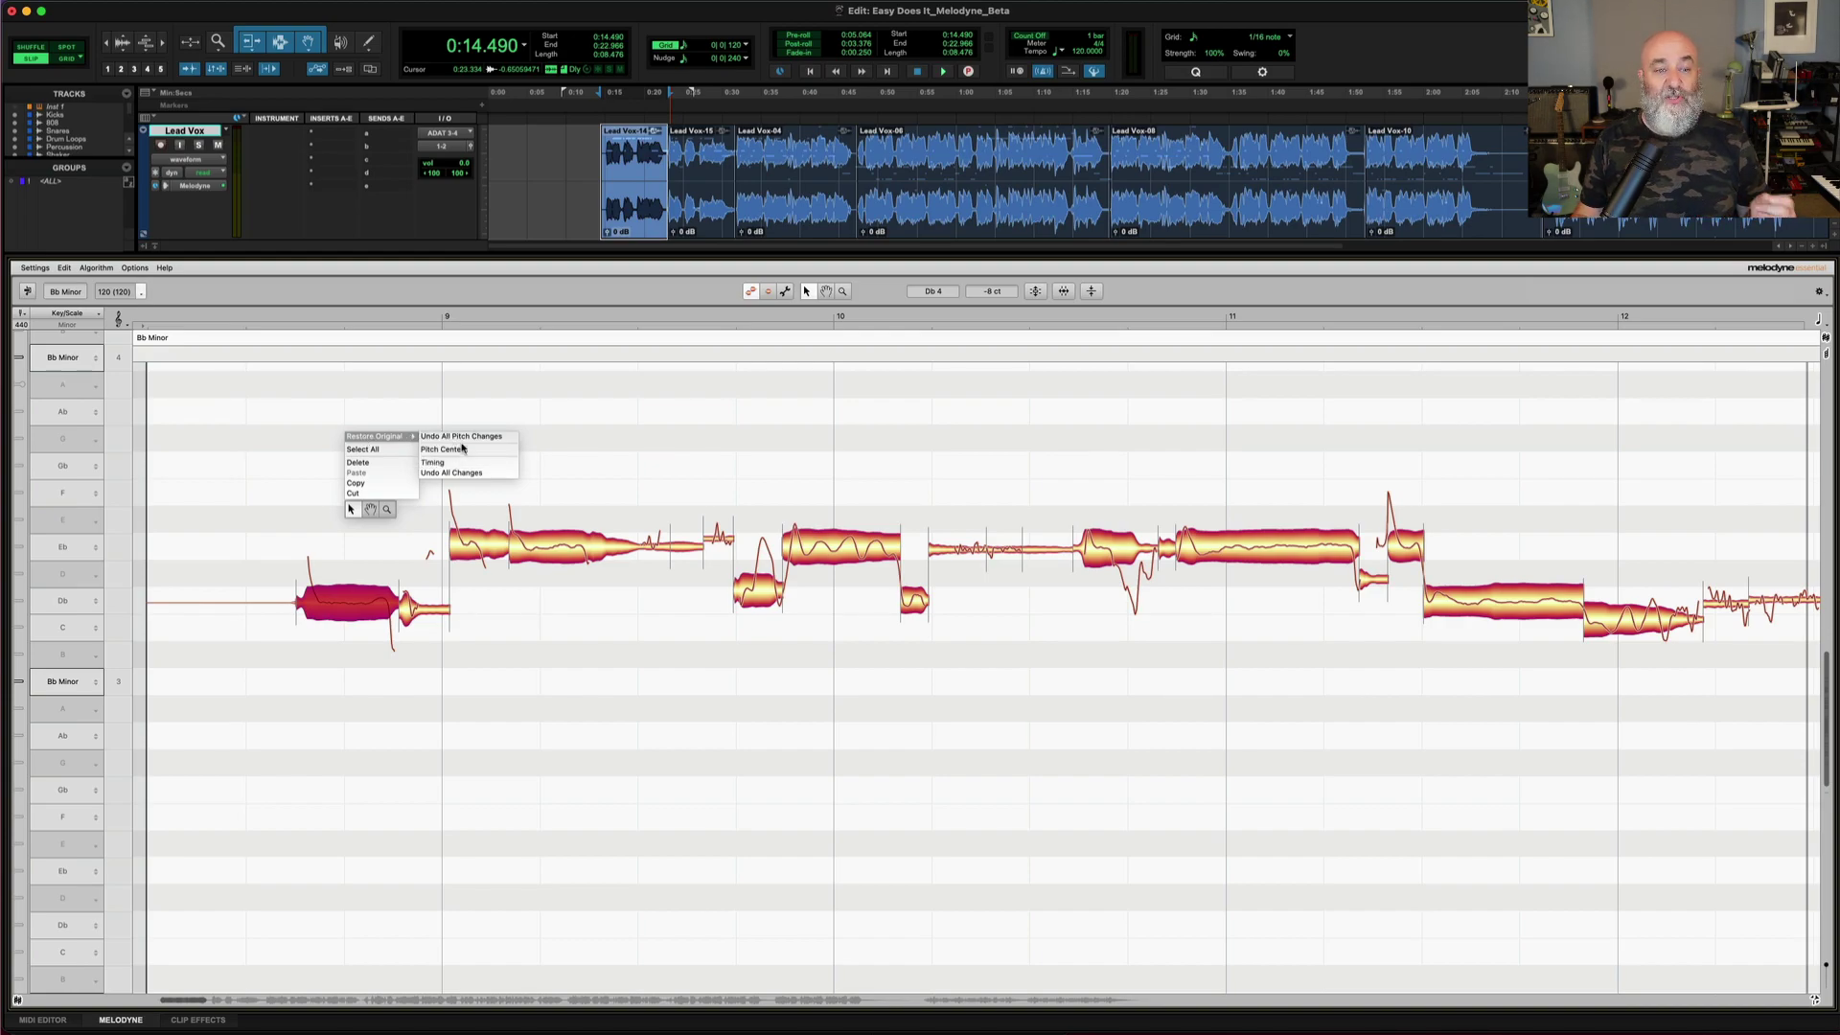
{"action": "left_click", "coordinate": [469, 411]}
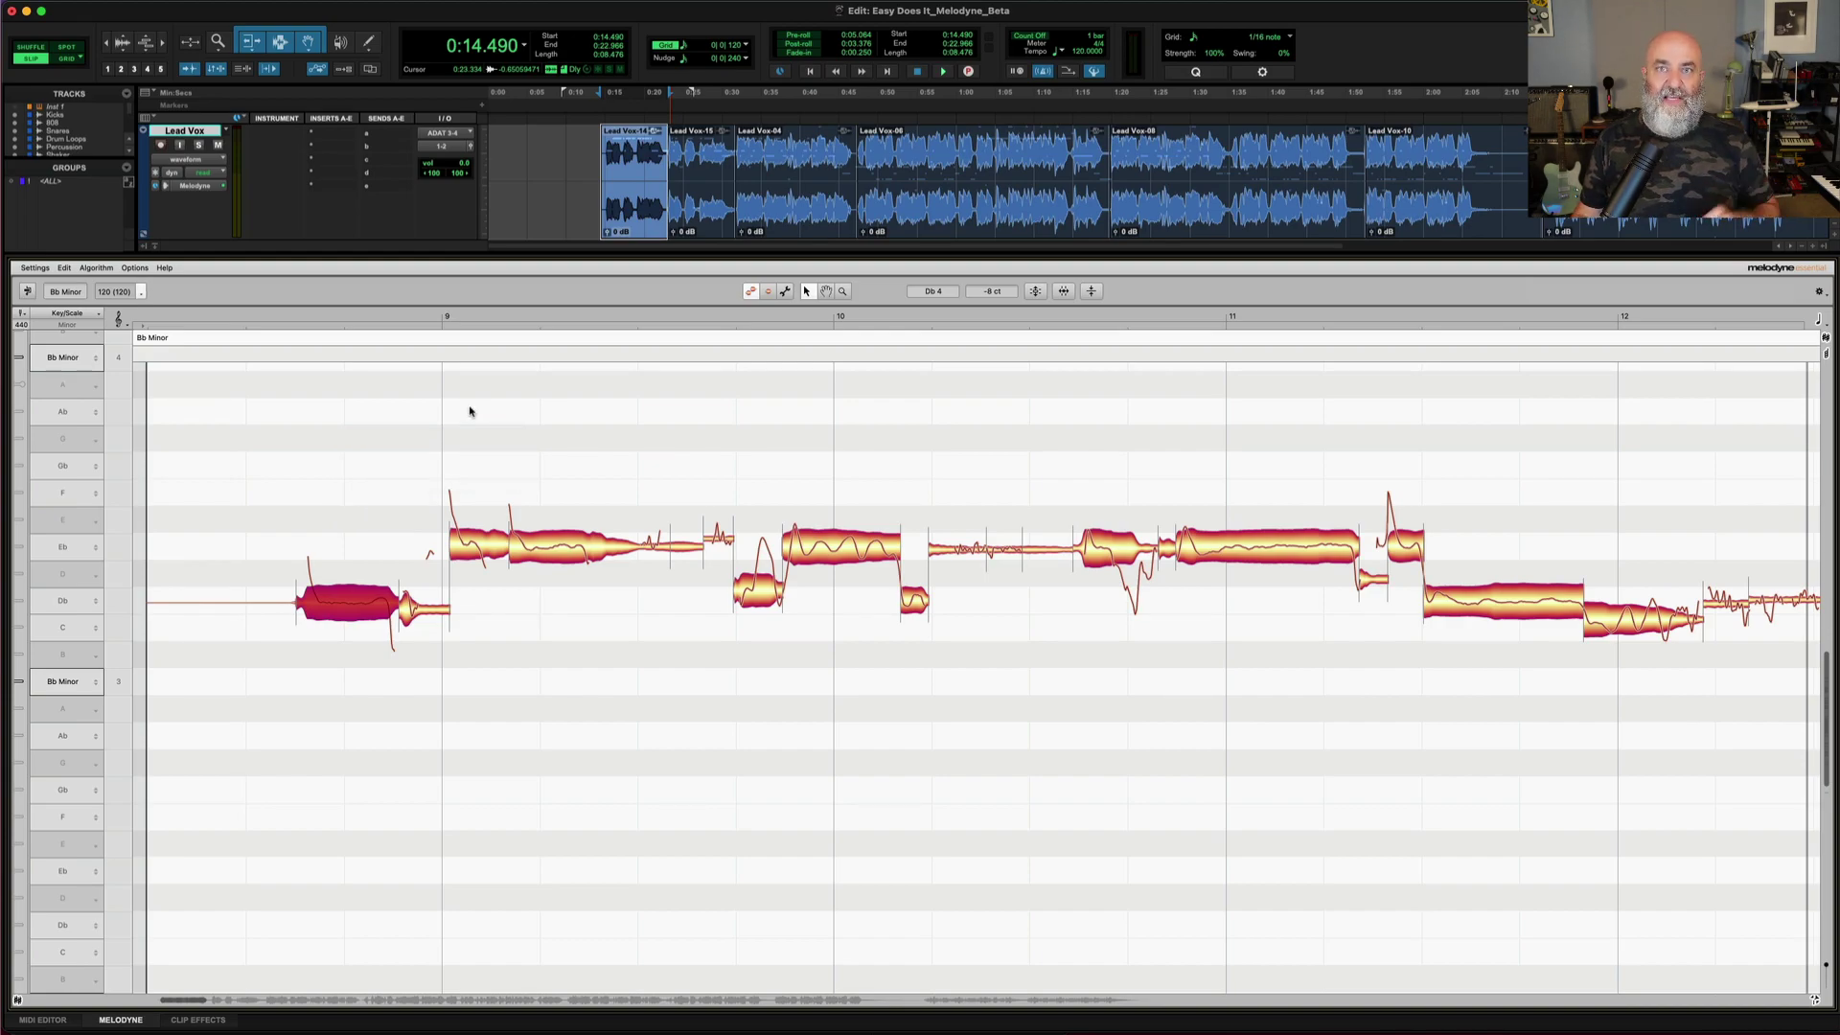
Restore the first note to its original Eb4 pitch with Undo All Pitch Changes.
{"action": "left_click", "coordinate": [345, 602]}
{"action": "right_click", "coordinate": [345, 601]}
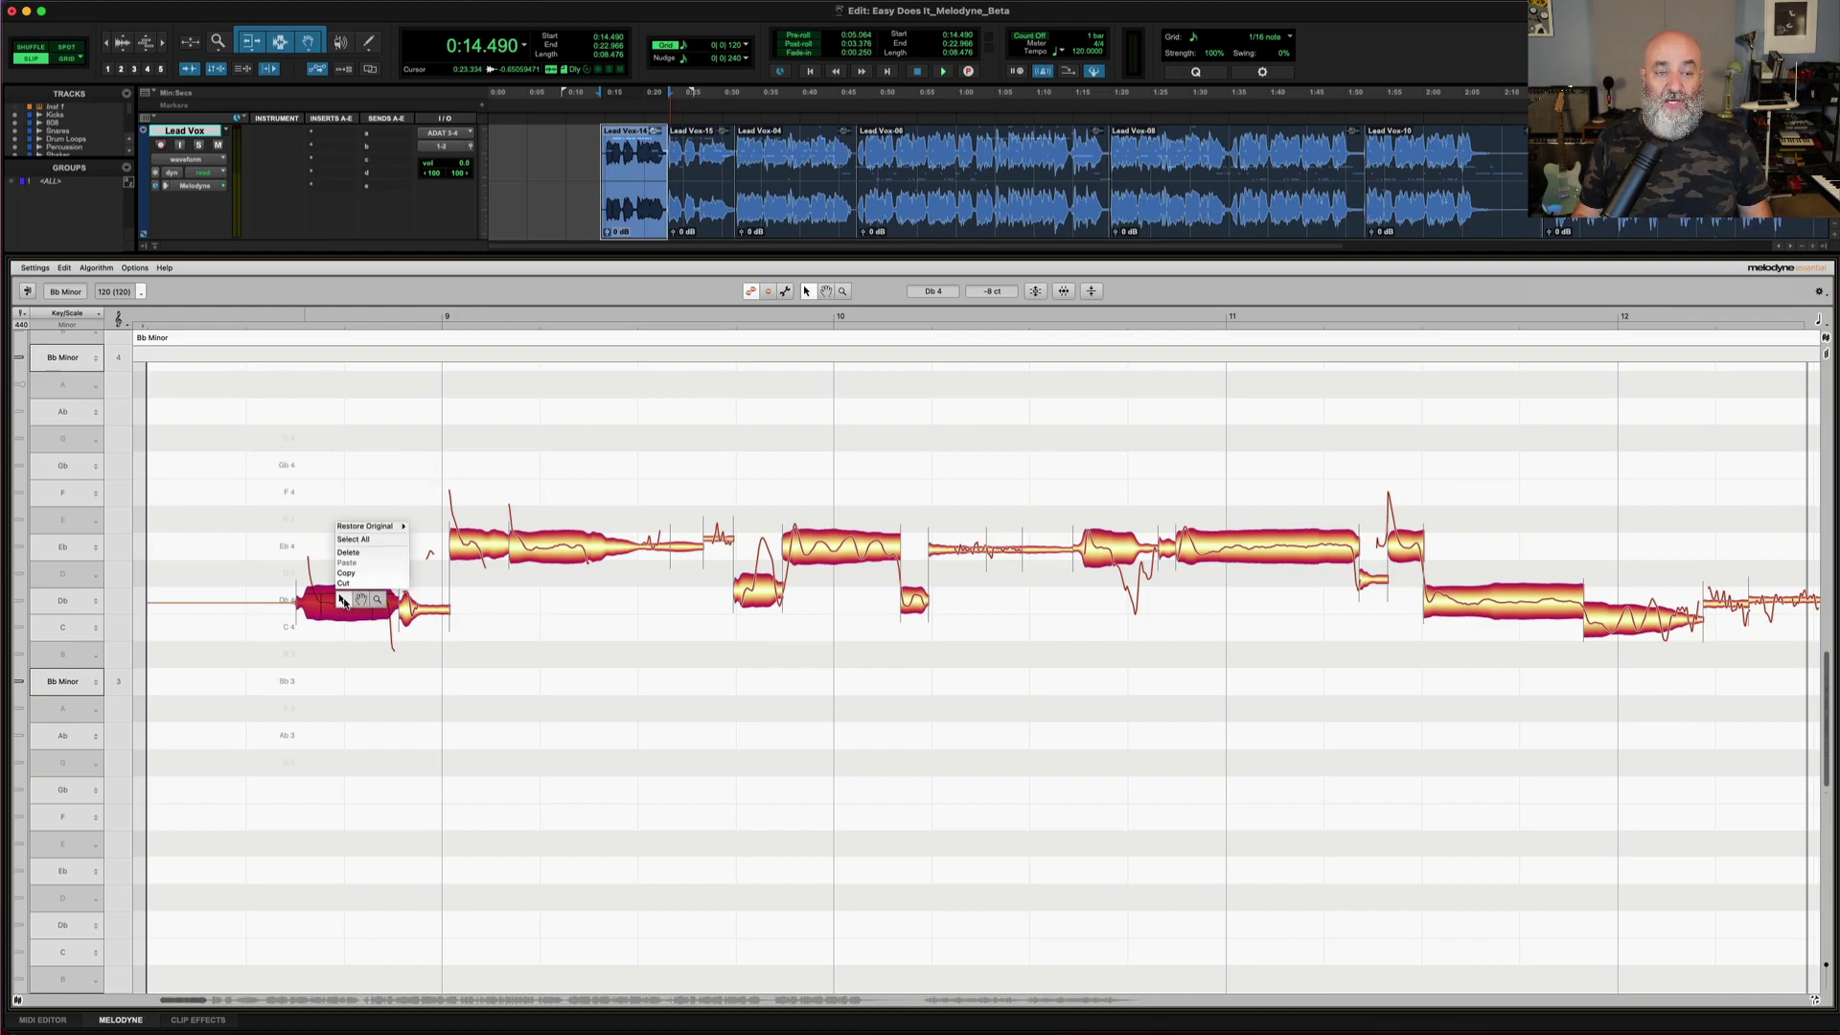
{"action": "mouse_move", "coordinate": [358, 528]}
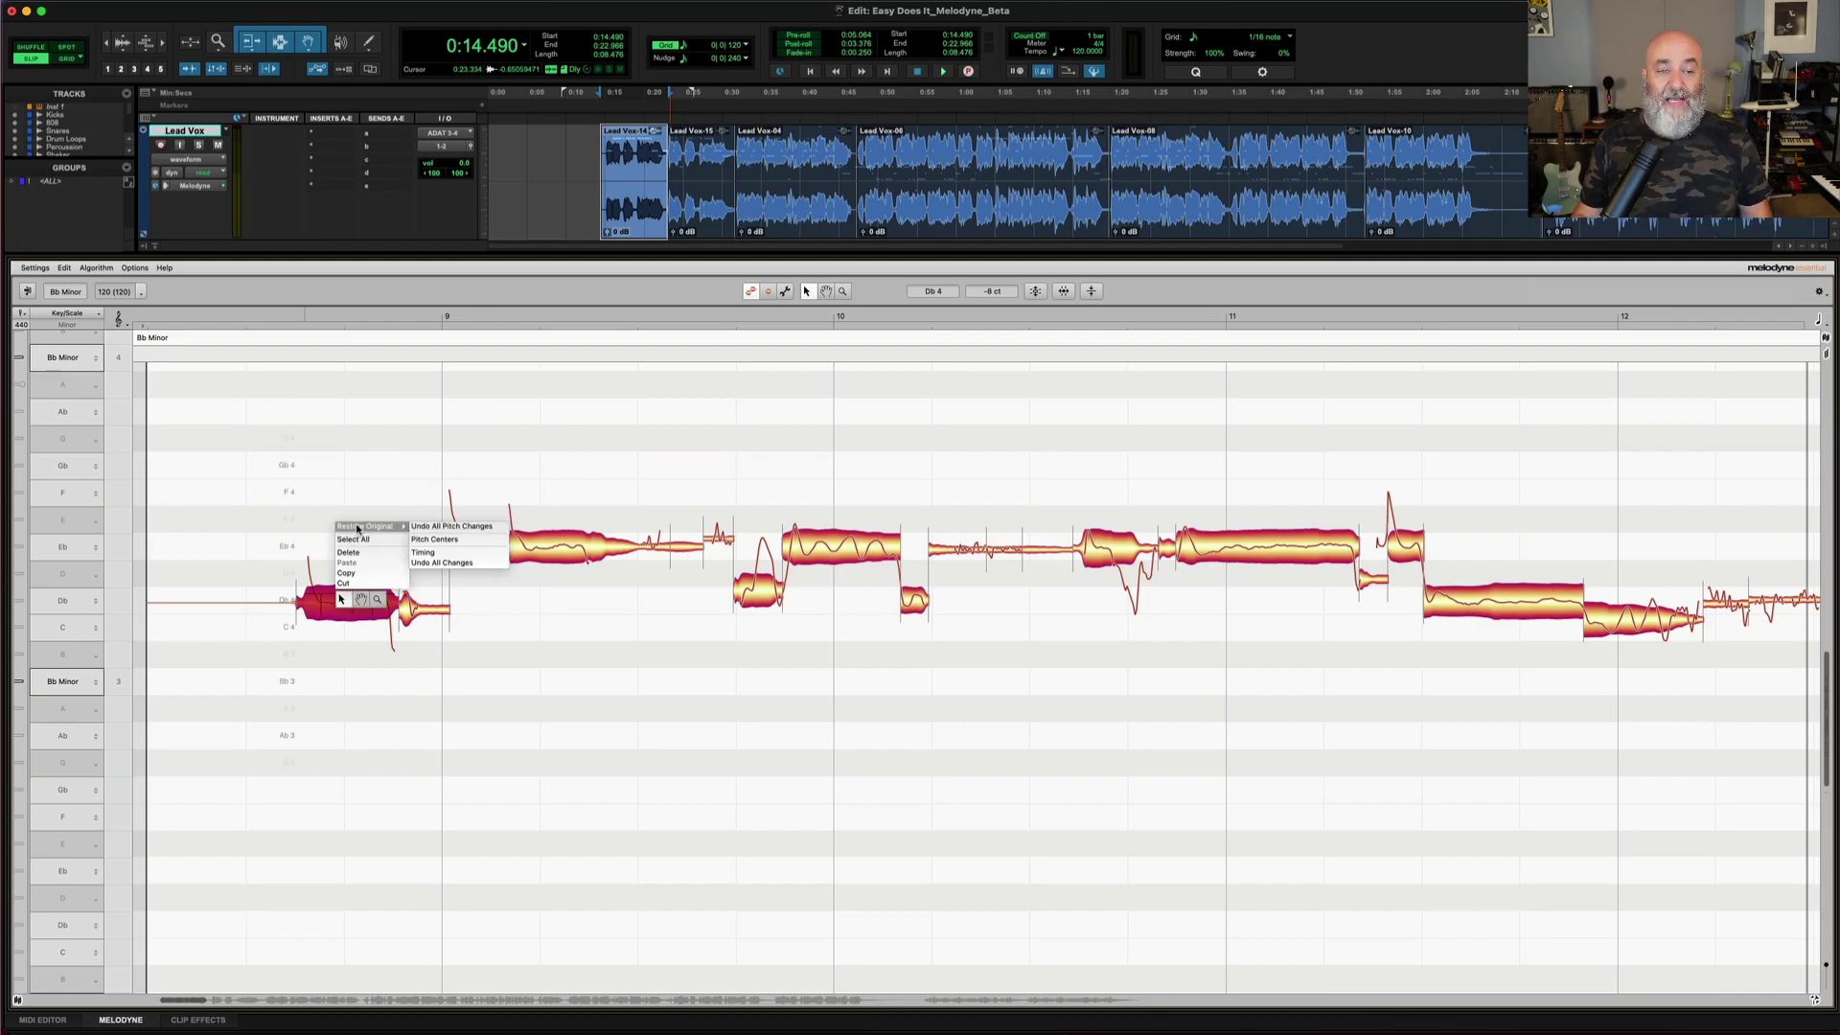
{"action": "left_click", "coordinate": [426, 528]}
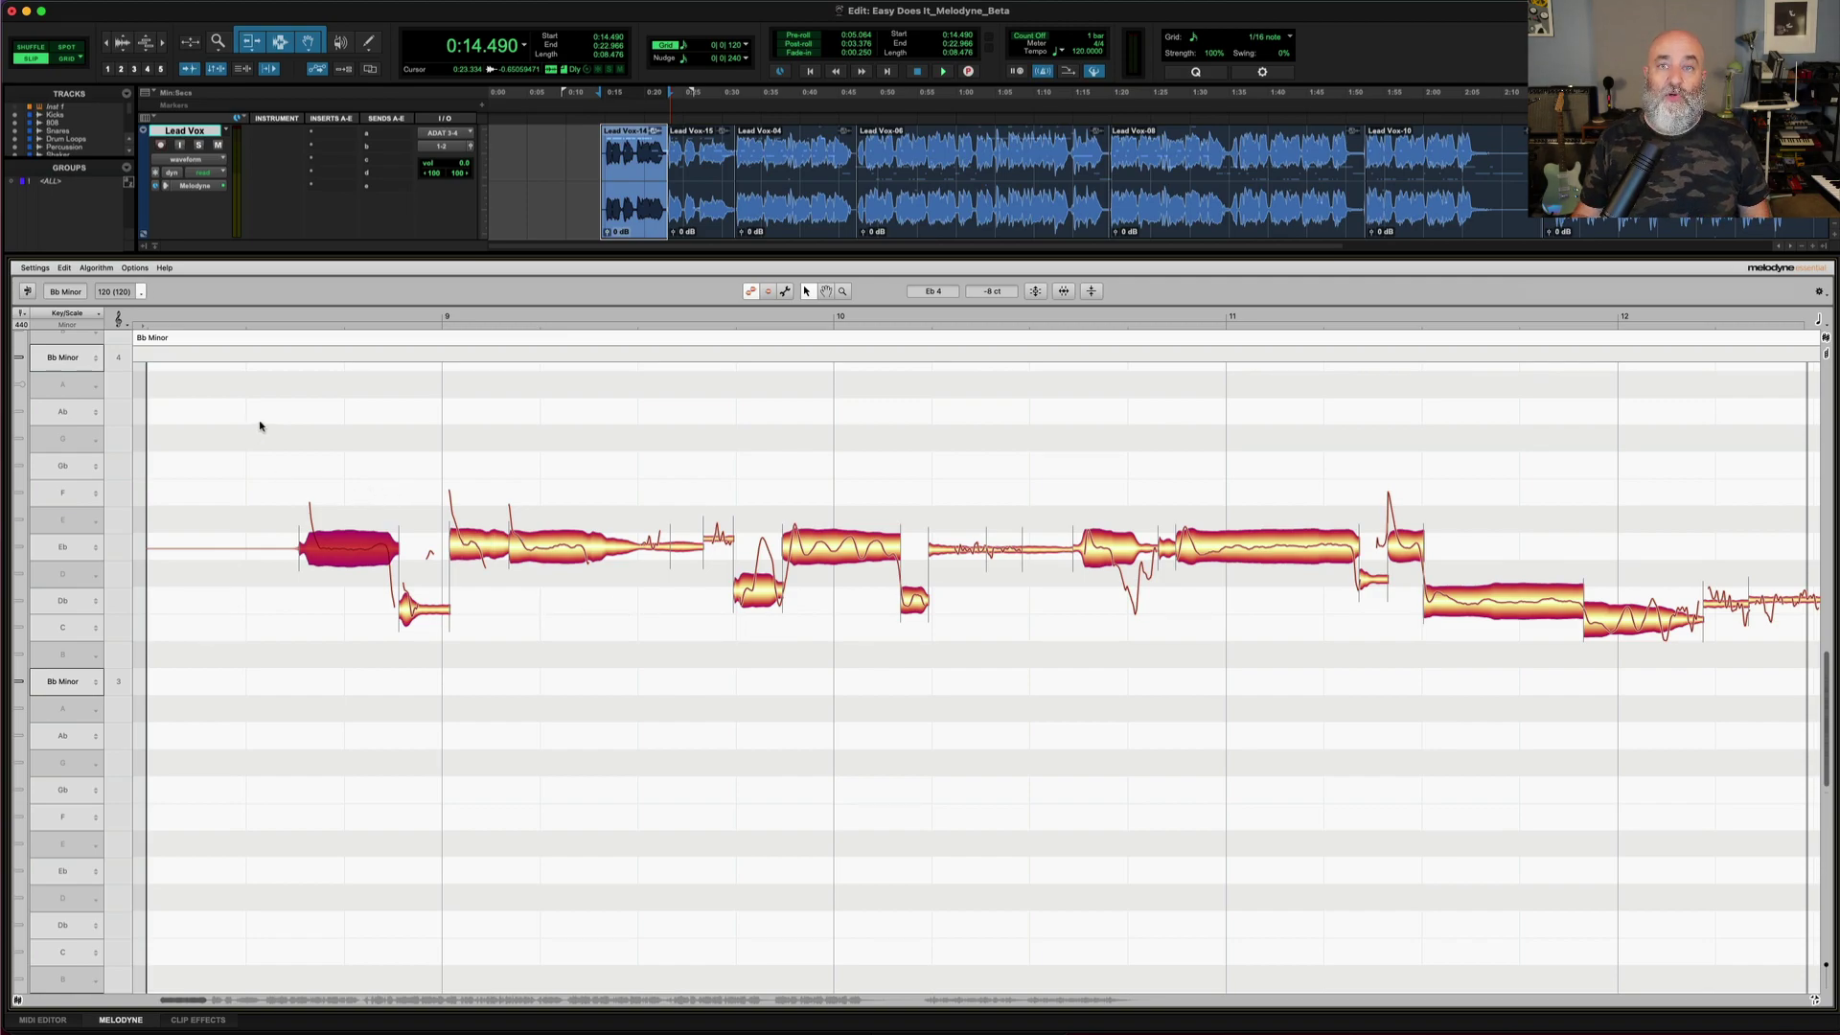
{"action": "left_click_drag", "start_coordinate": [259, 420], "coordinate": [962, 626]}
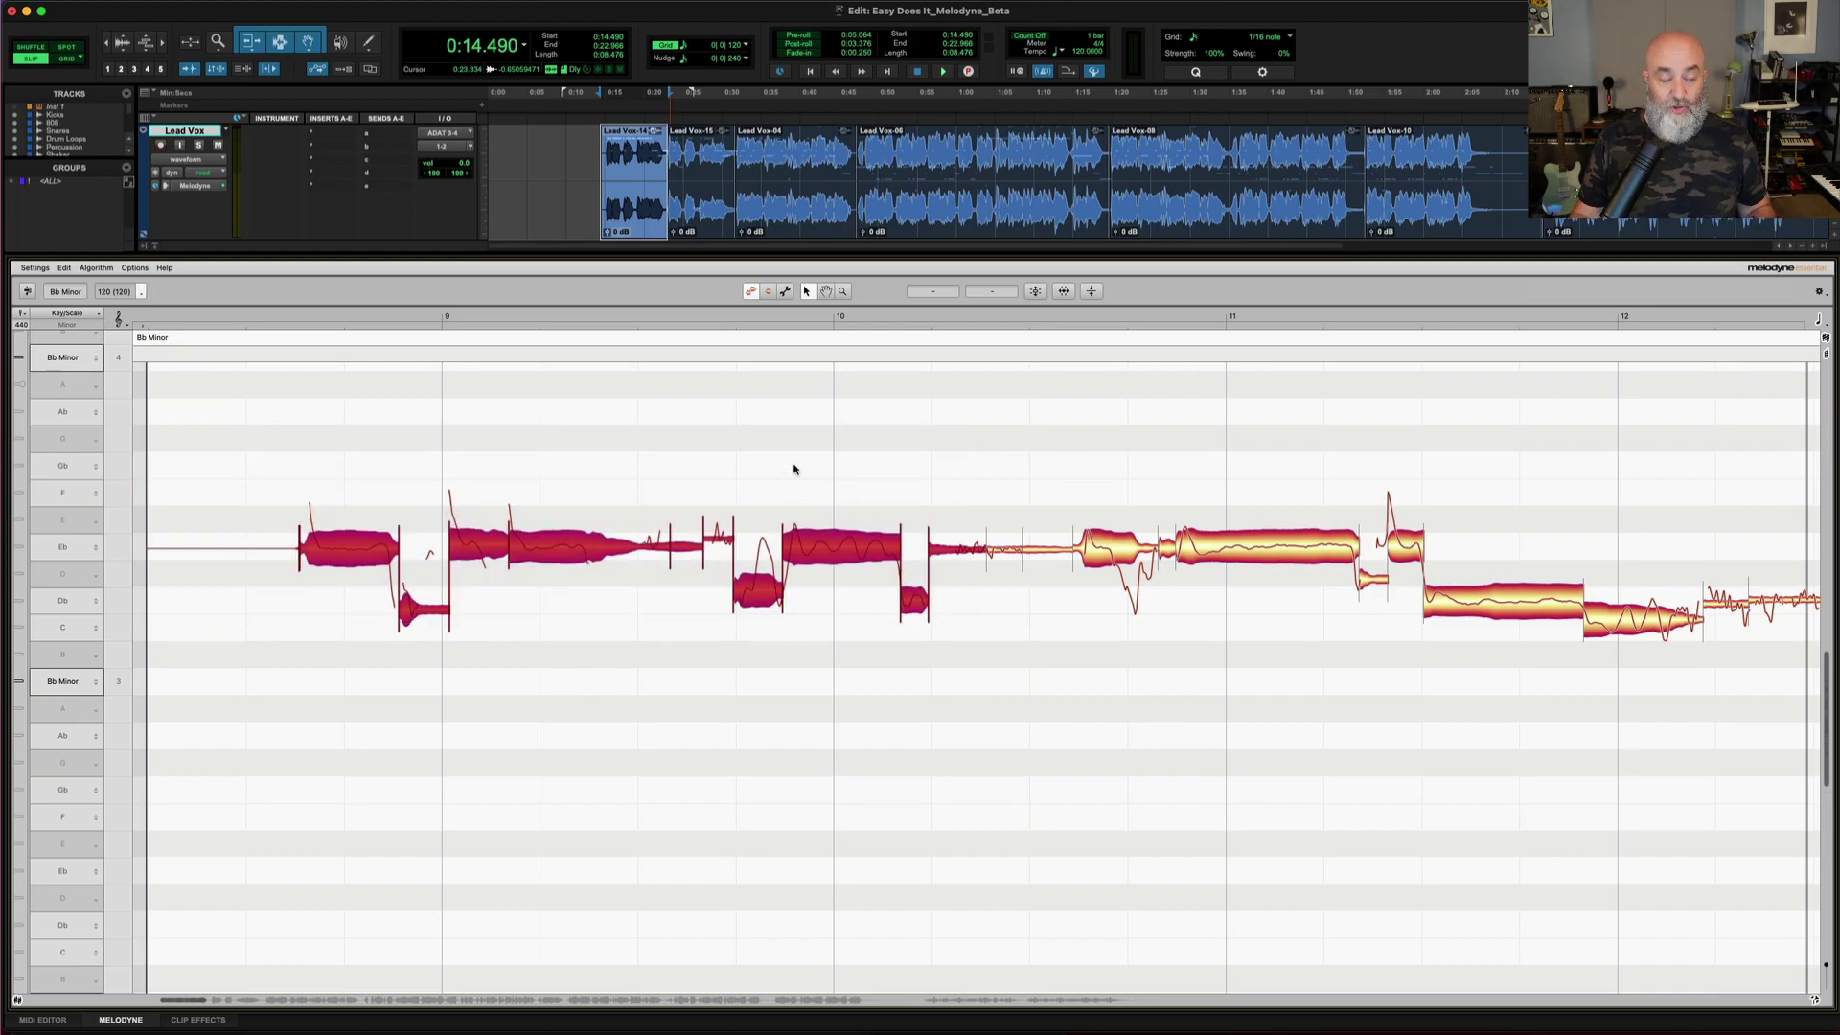
{"action": "key", "text": "super+a"}
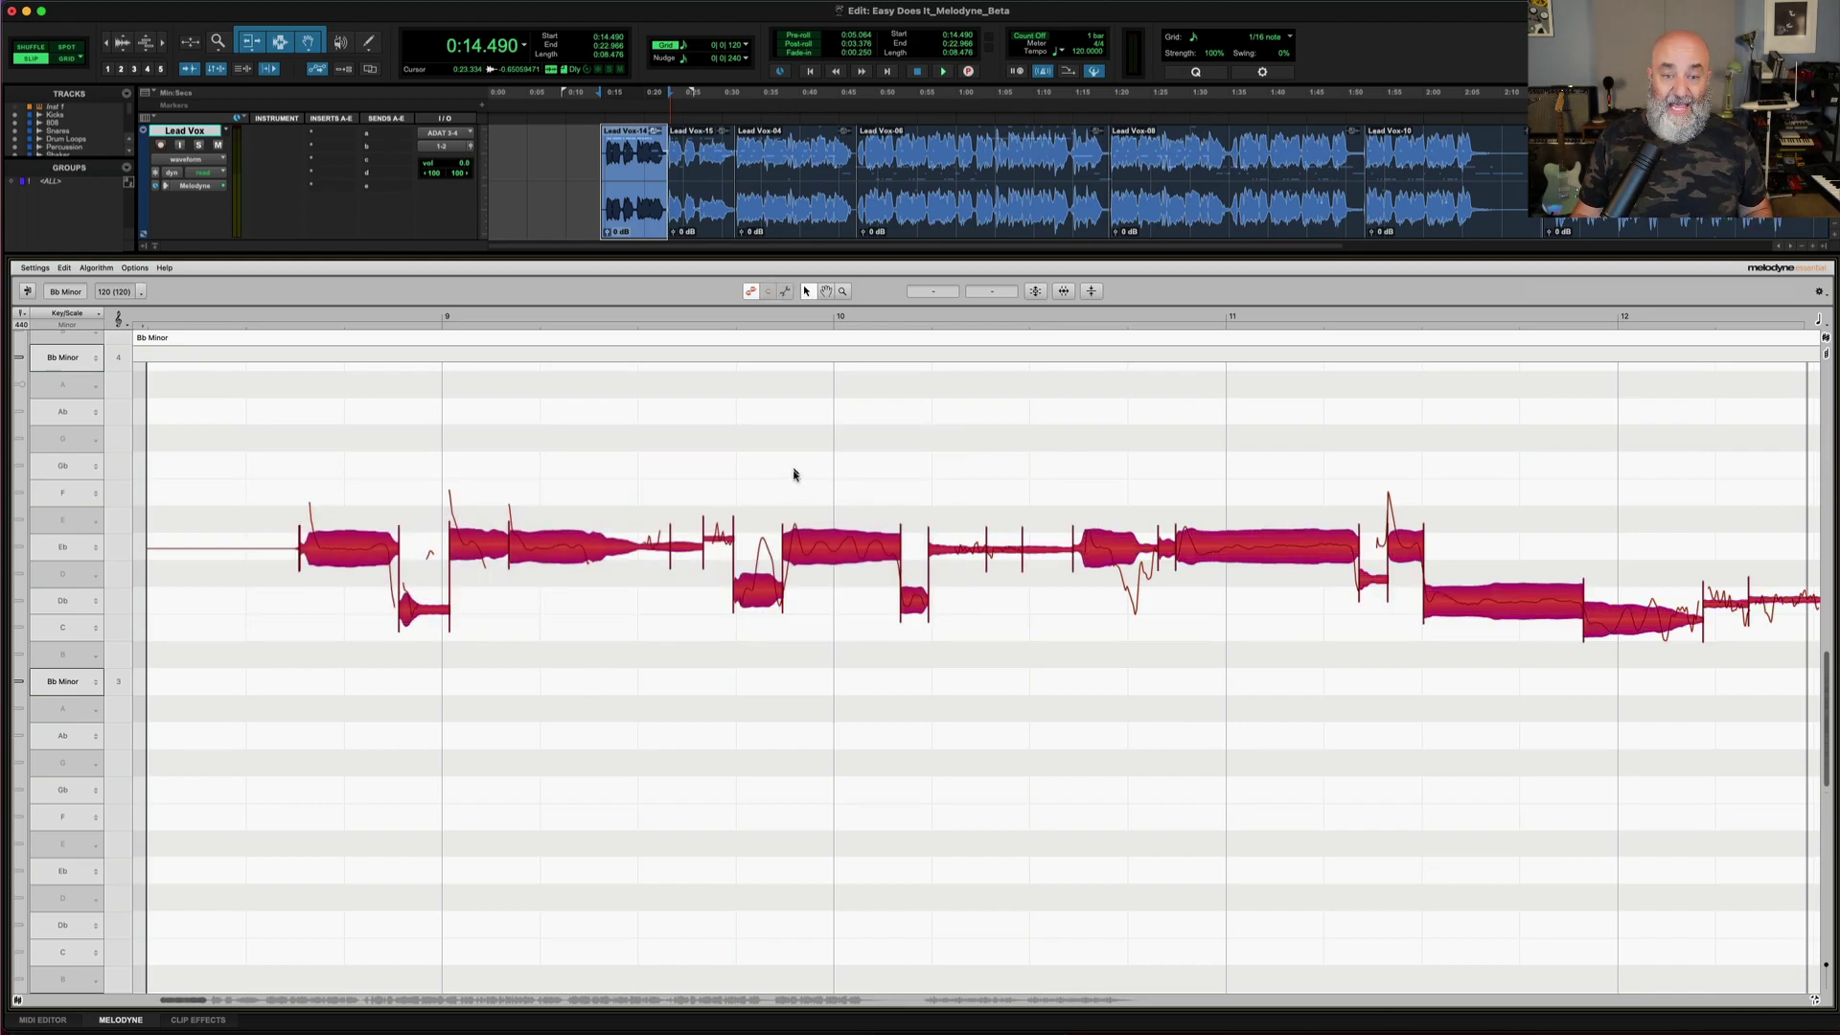
{"action": "left_click", "coordinate": [808, 228]}
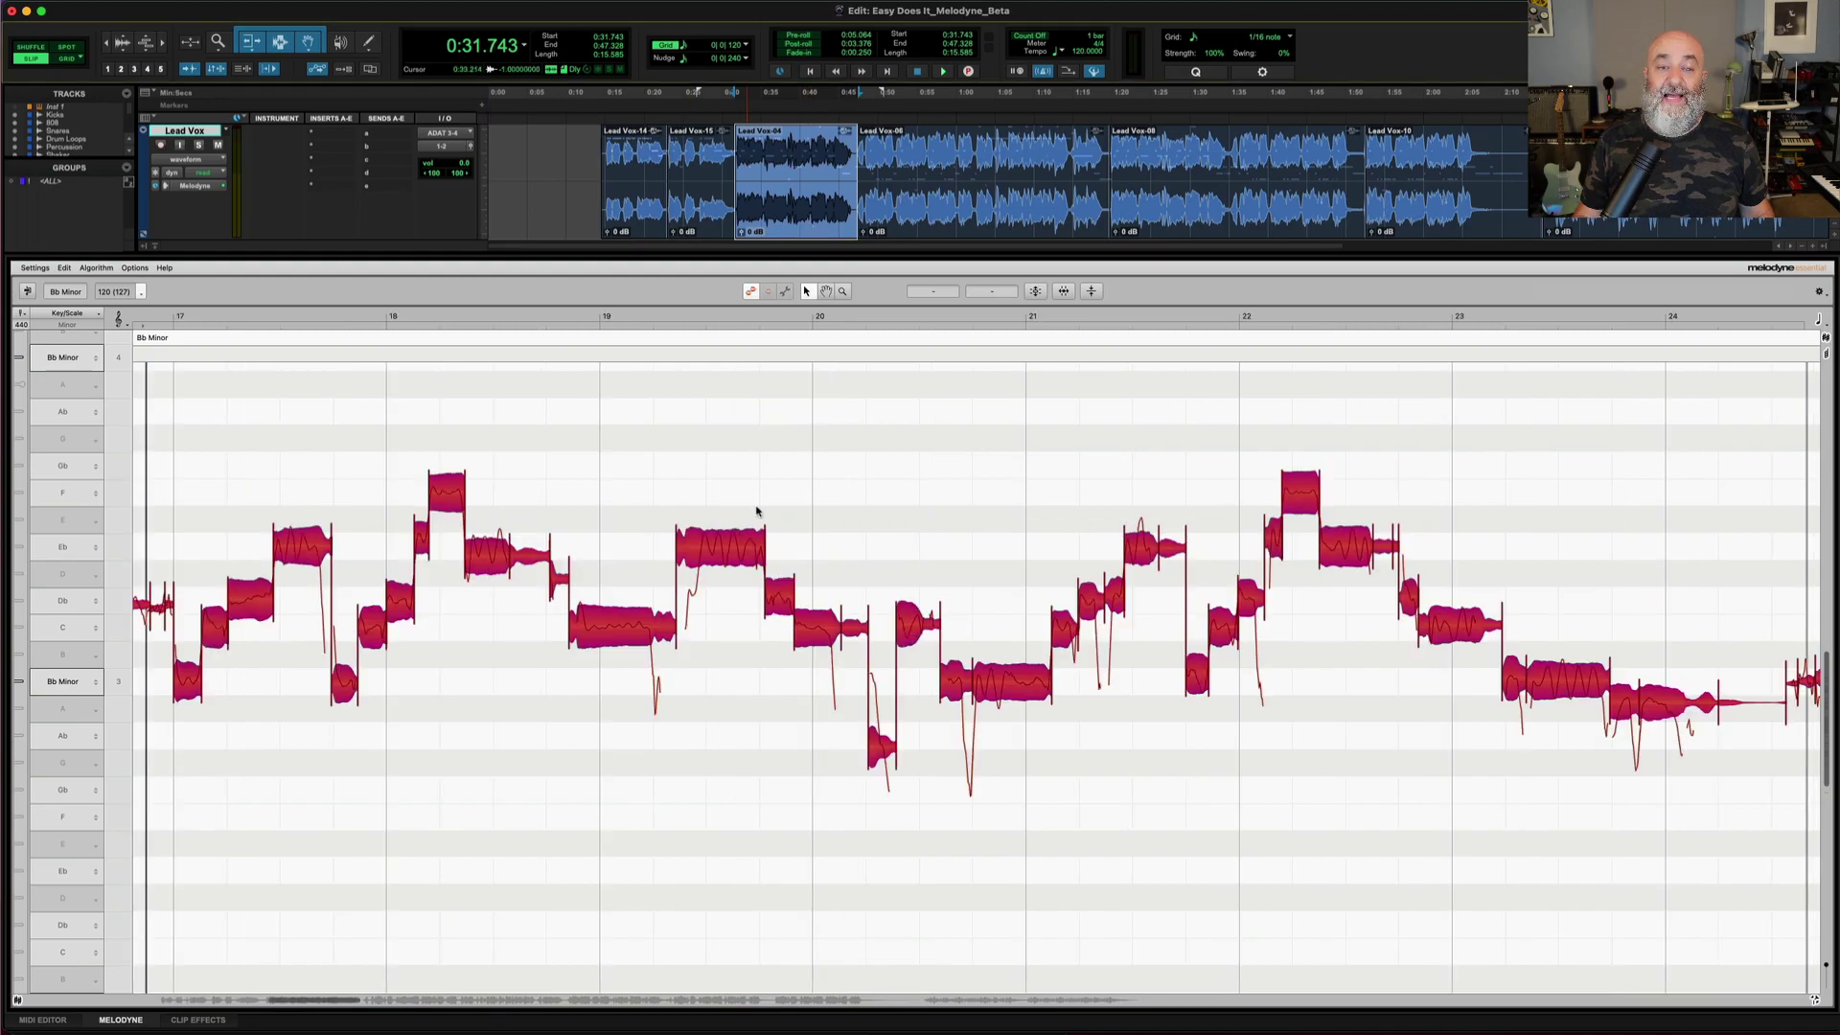
{"action": "right_click", "coordinate": [718, 550]}
{"action": "mouse_move", "coordinate": [759, 476]}
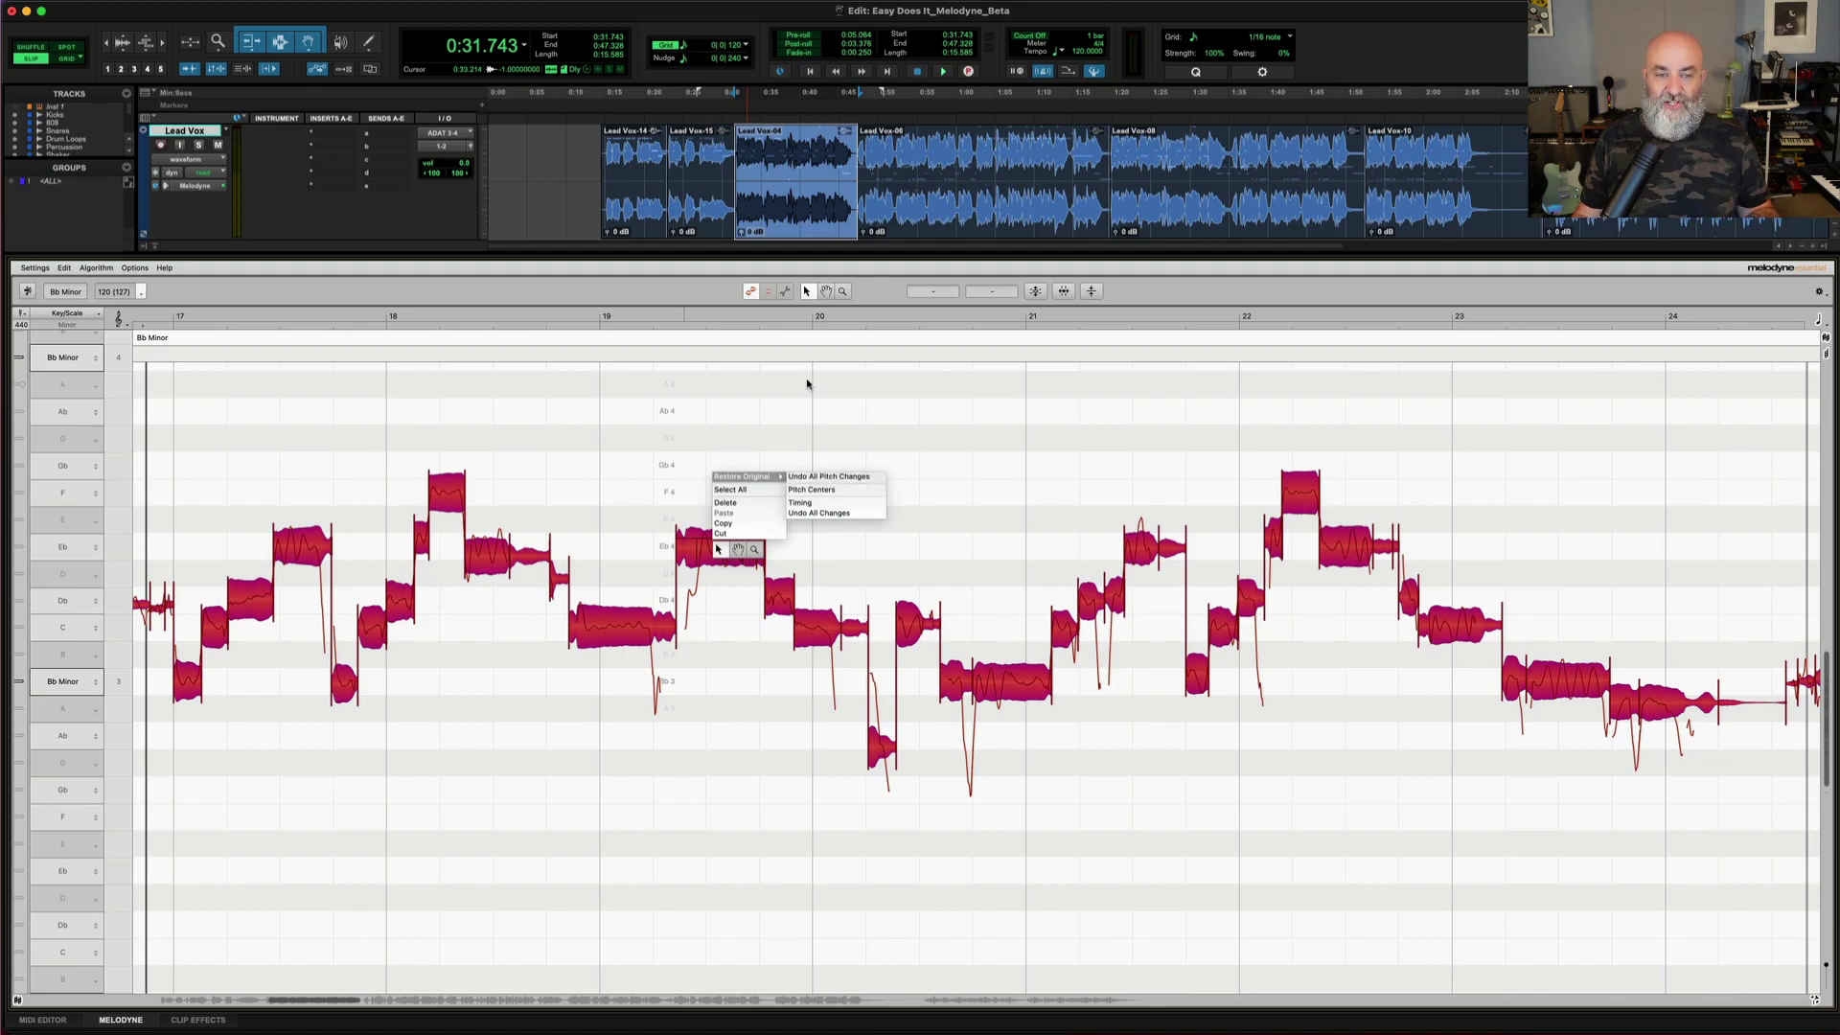
{"action": "left_click", "coordinate": [778, 398]}
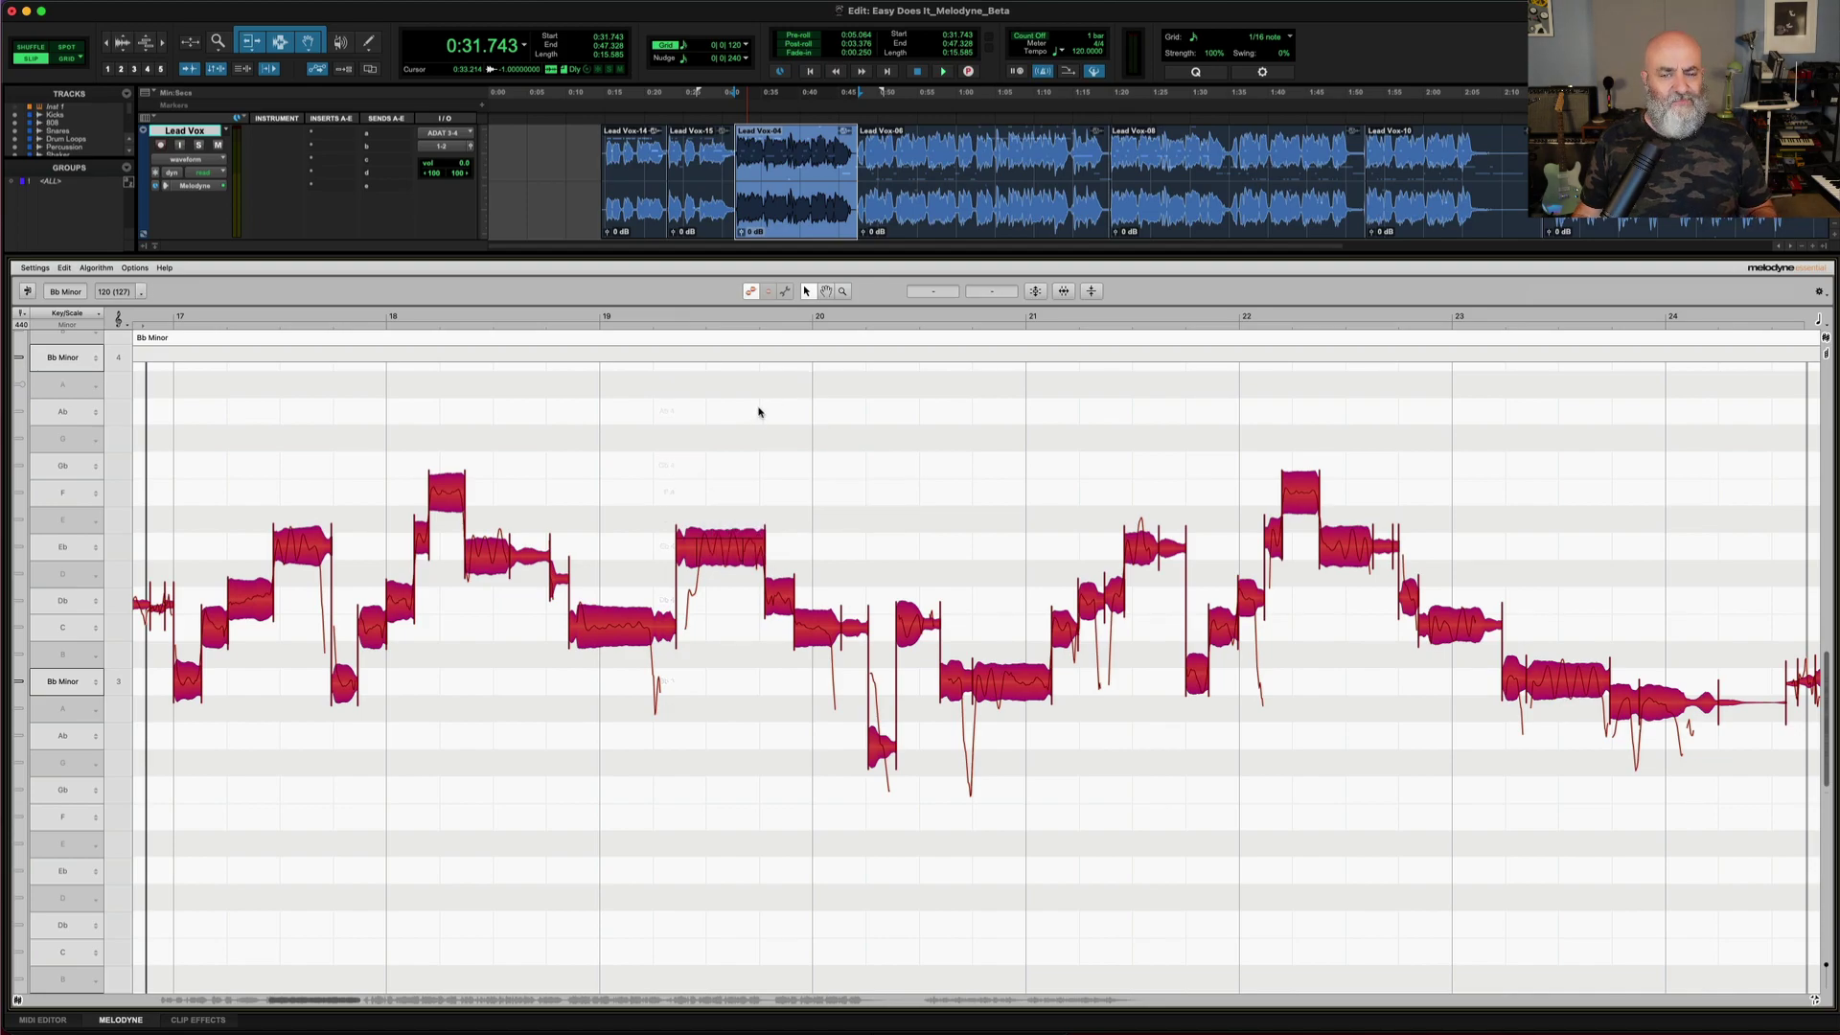
{"action": "left_click", "coordinate": [640, 219]}
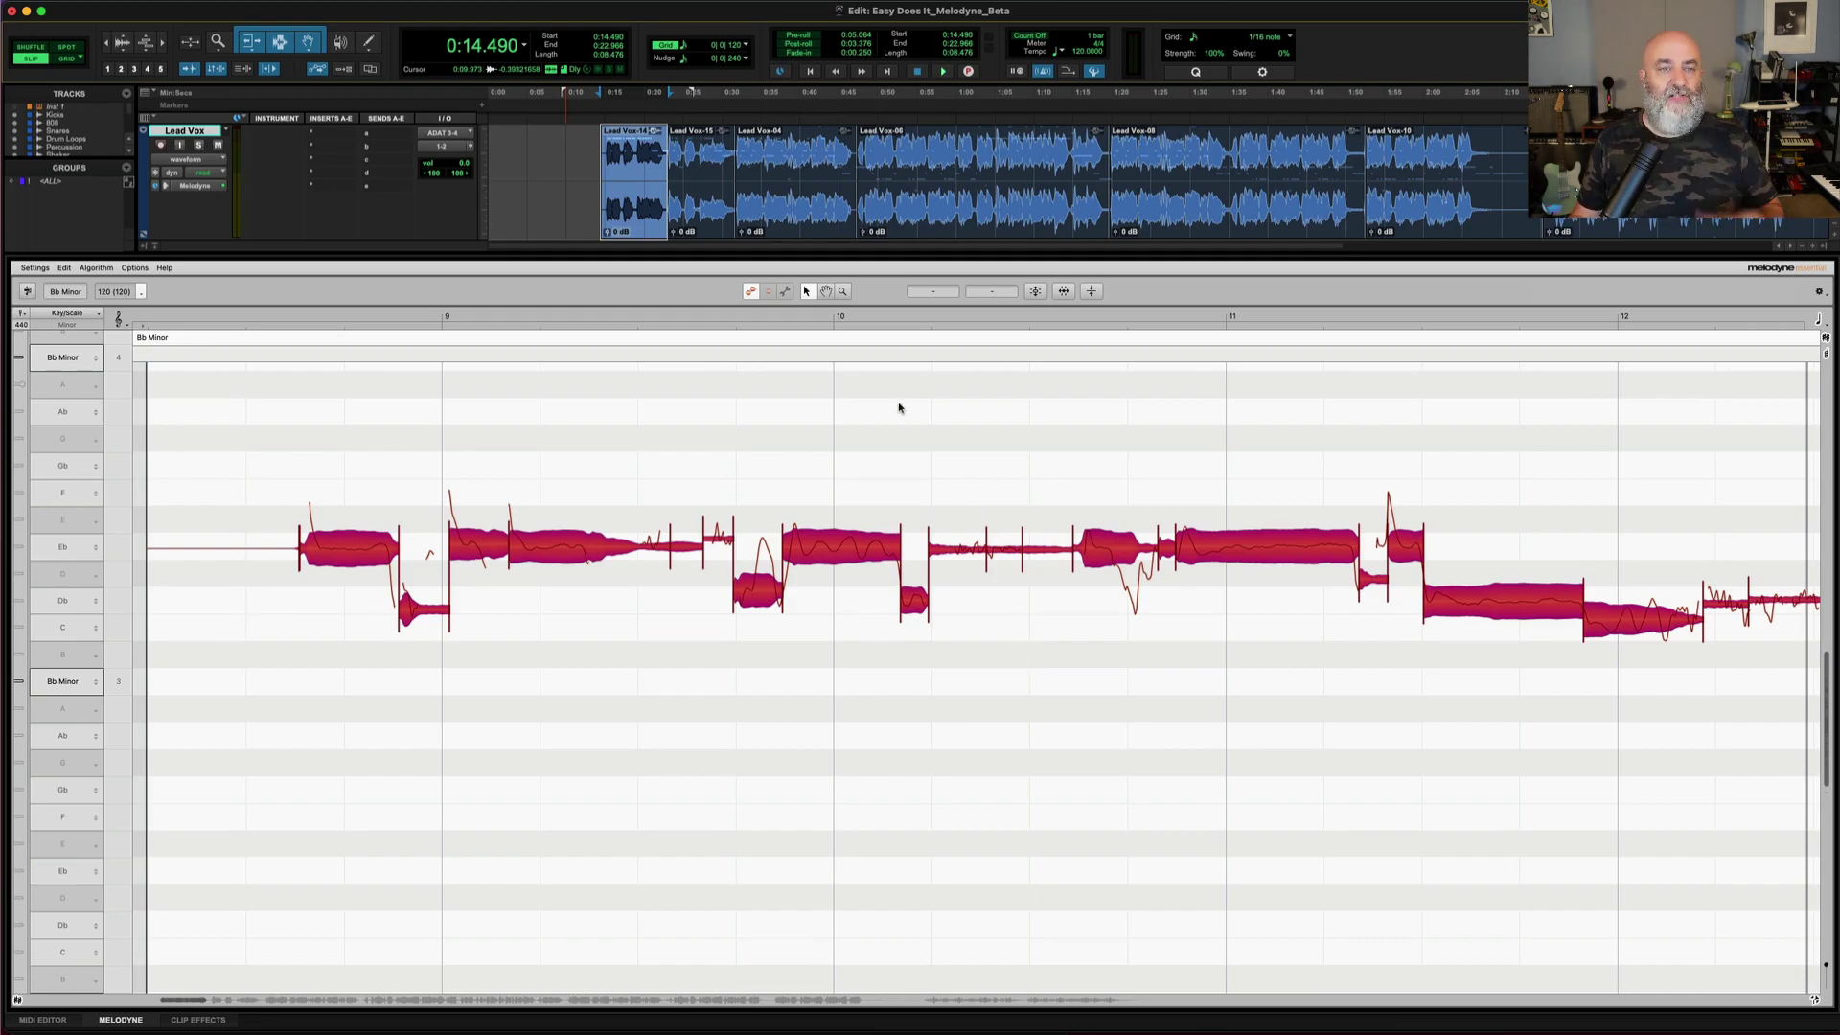
Render the first Lead Vox clip's Melodyne edits to audio via Melodyne > Render.
{"action": "right_click", "coordinate": [639, 227]}
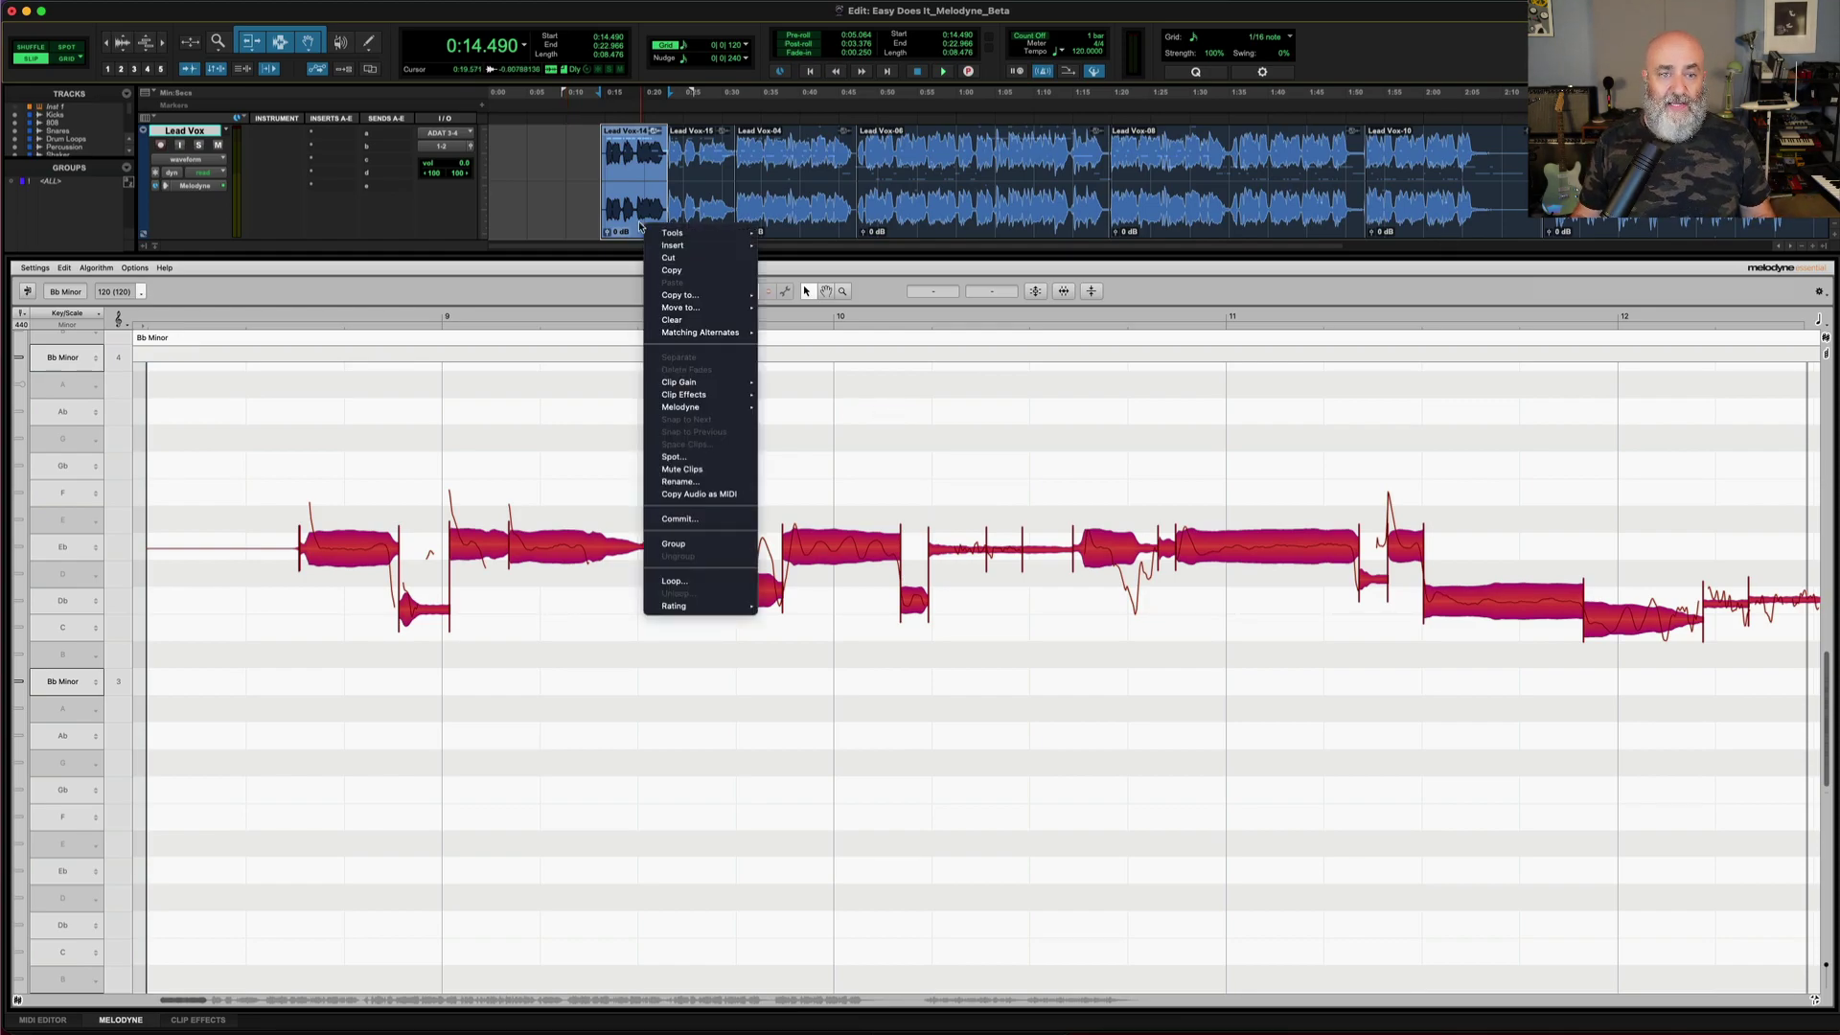
{"action": "mouse_move", "coordinate": [686, 408]}
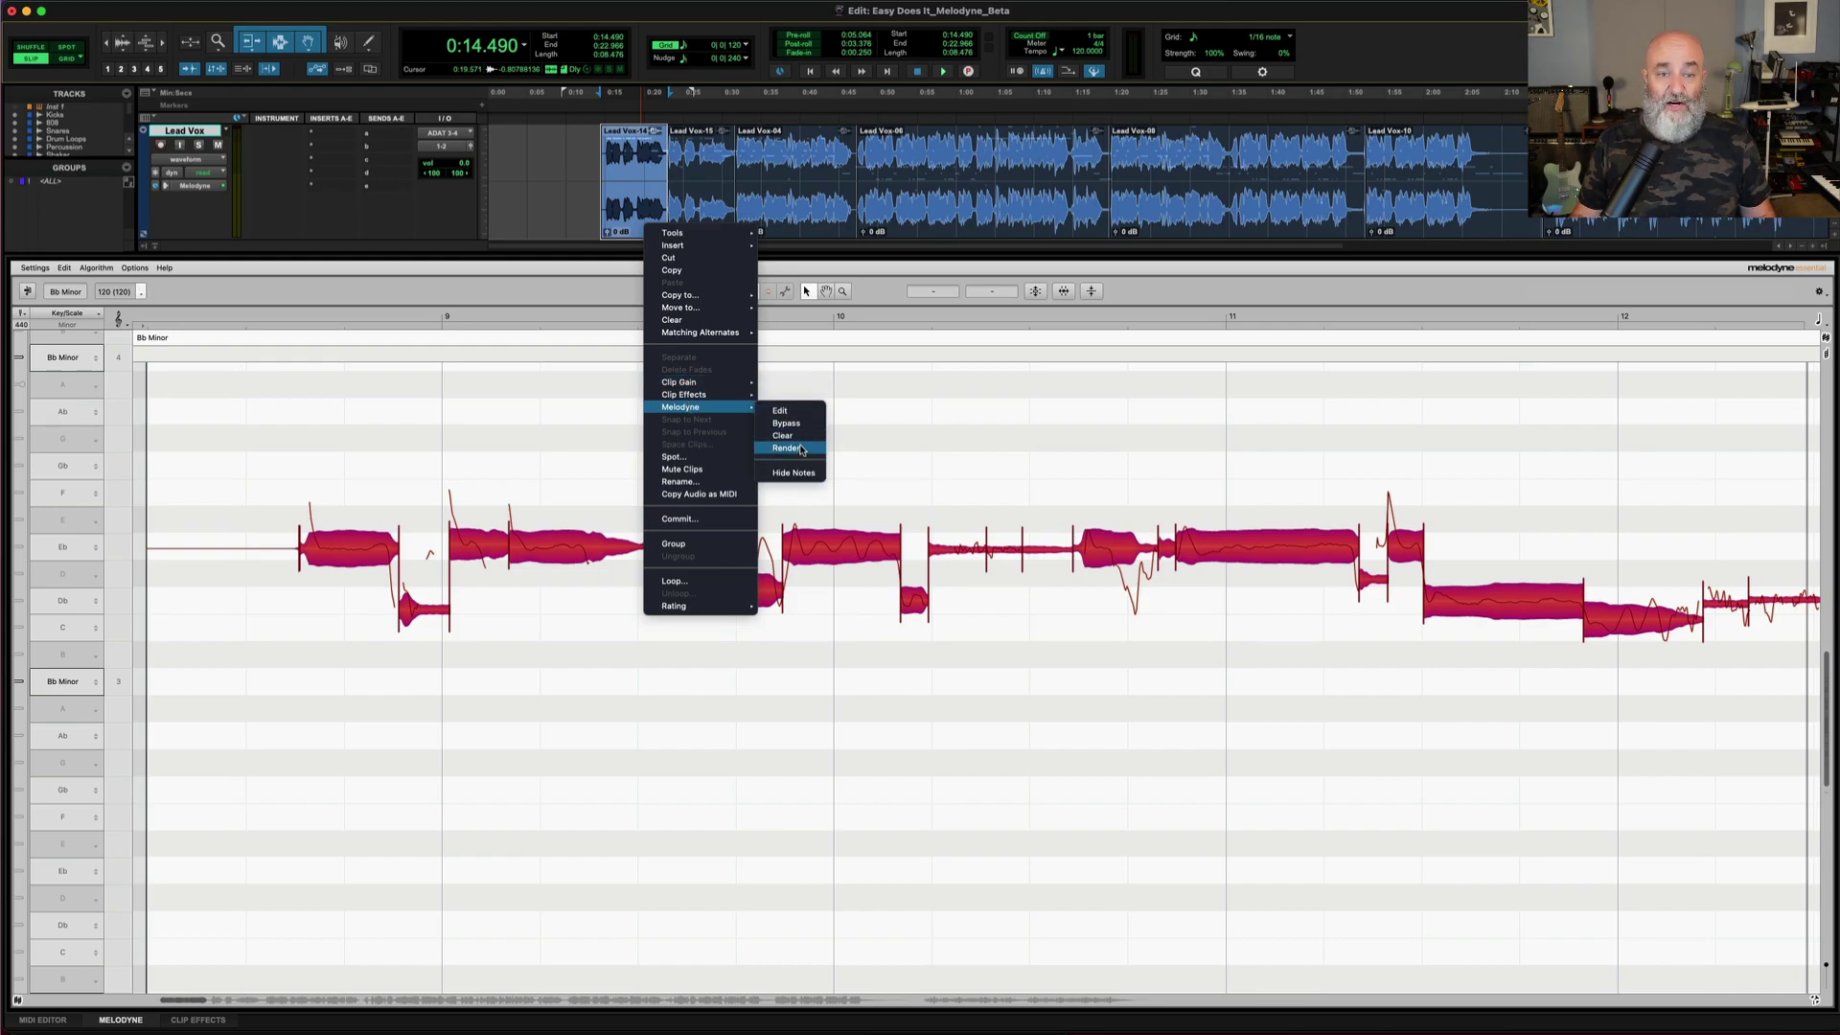
{"action": "left_click", "coordinate": [788, 448]}
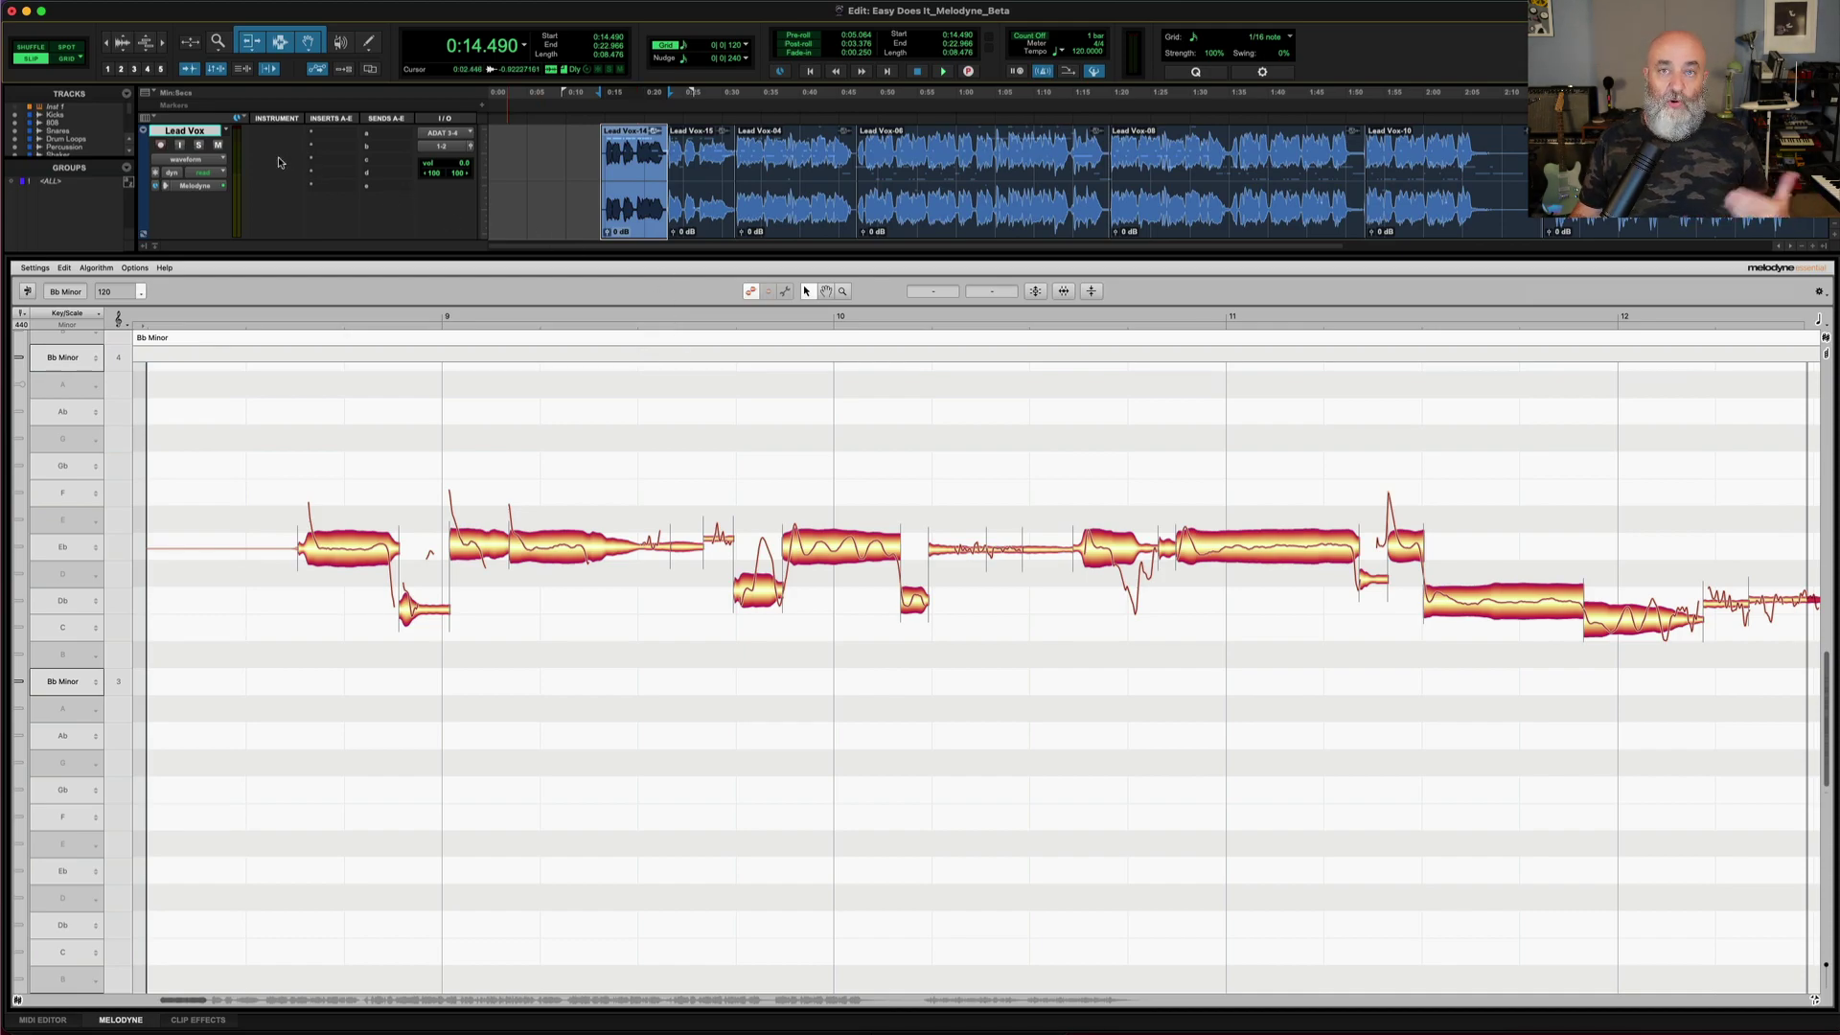
{"action": "right_click", "coordinate": [209, 131]}
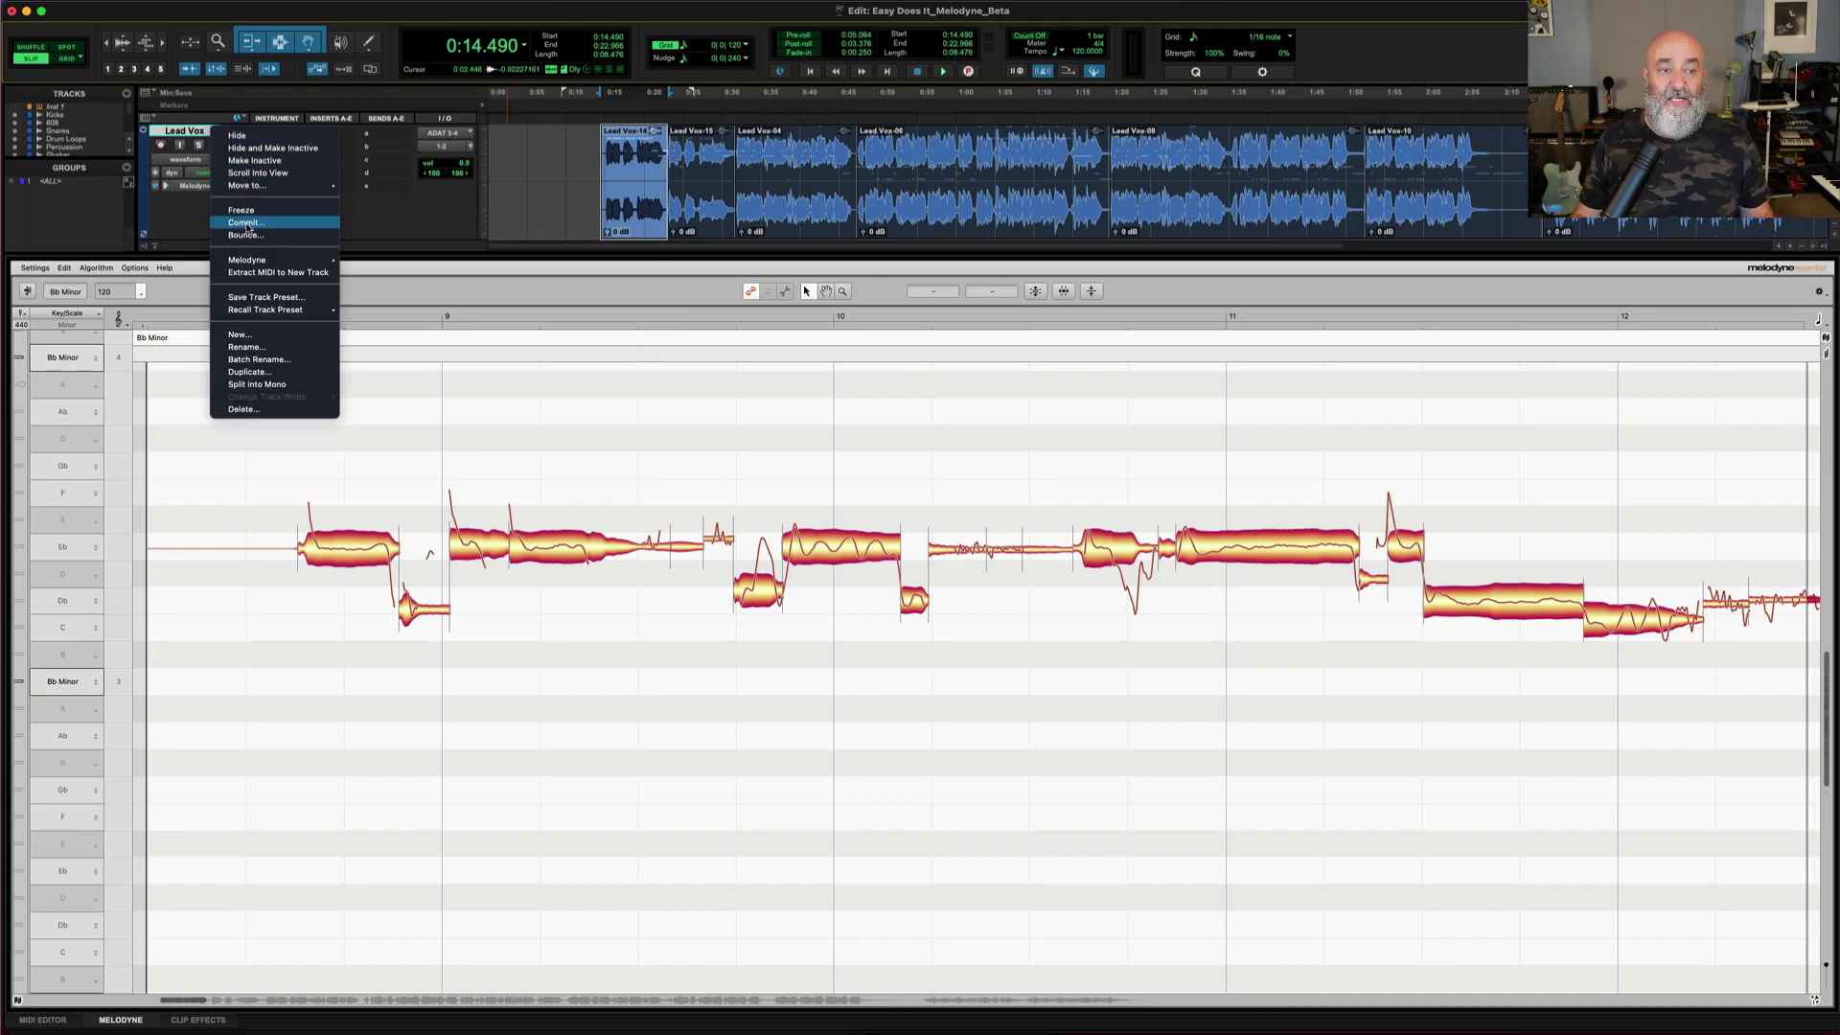
{"action": "mouse_move", "coordinate": [343, 262]}
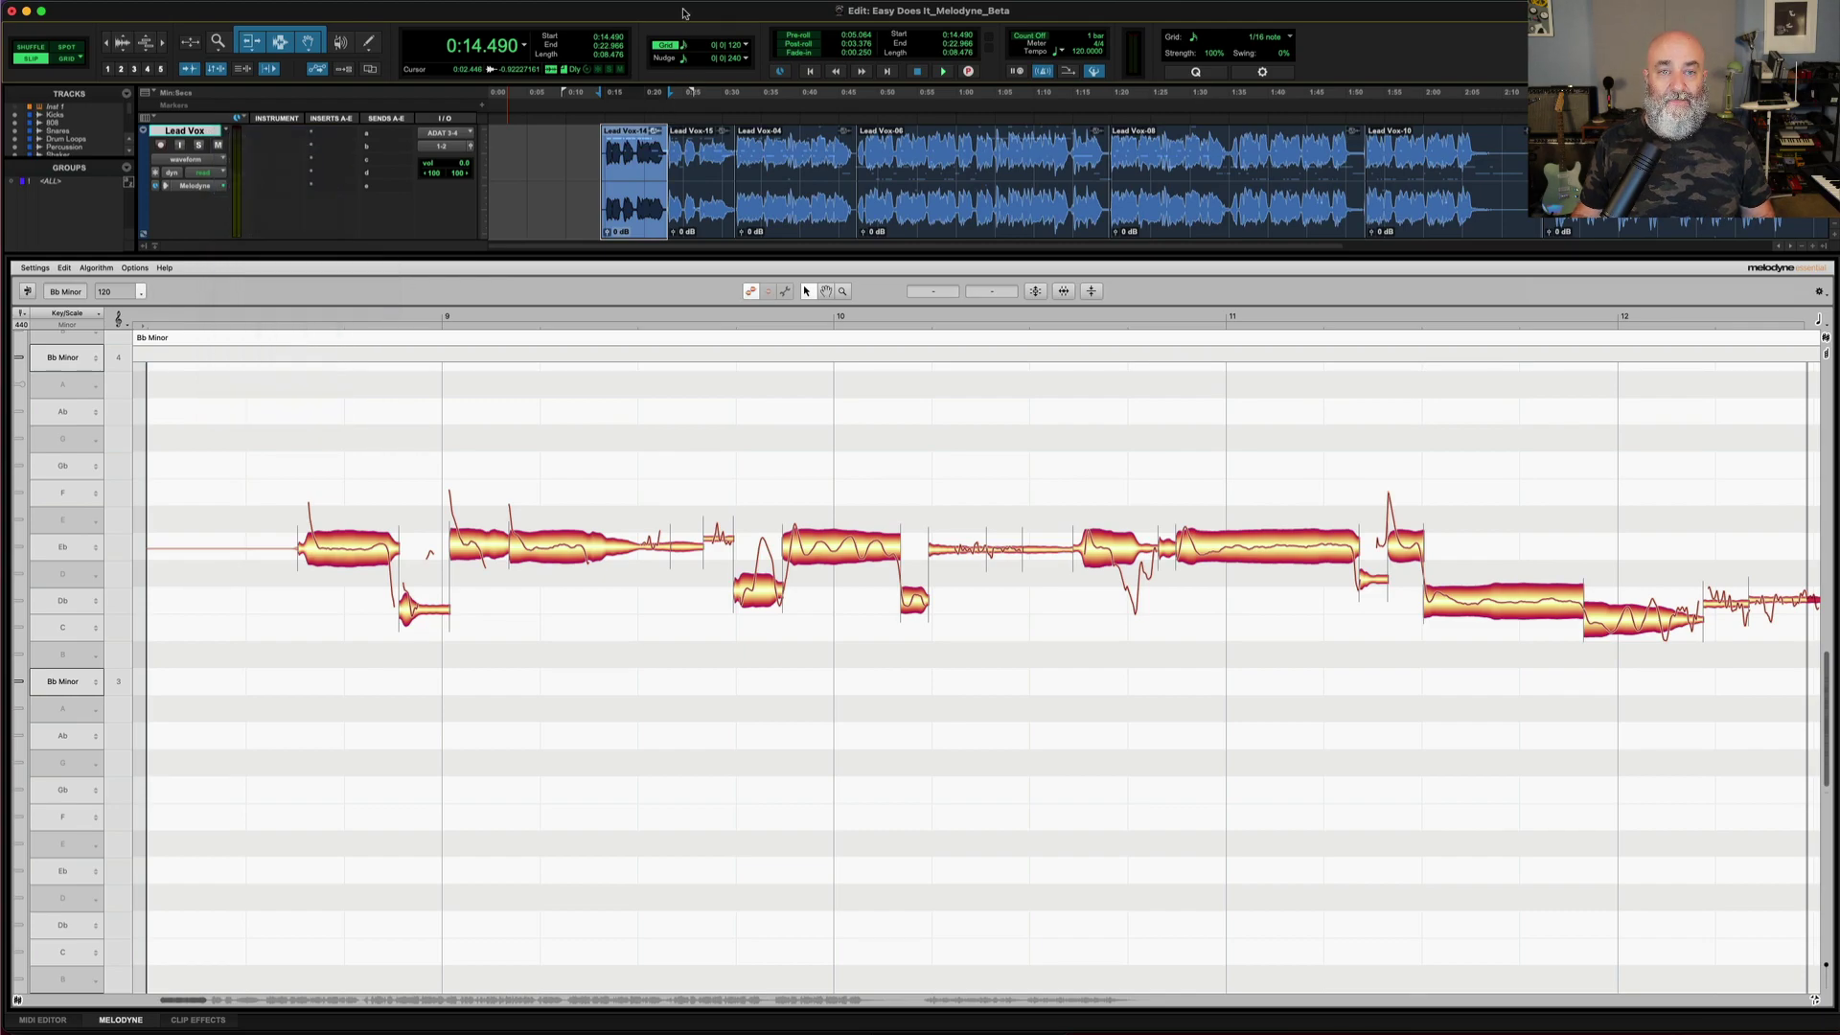
{"action": "left_click", "coordinate": [685, 15]}
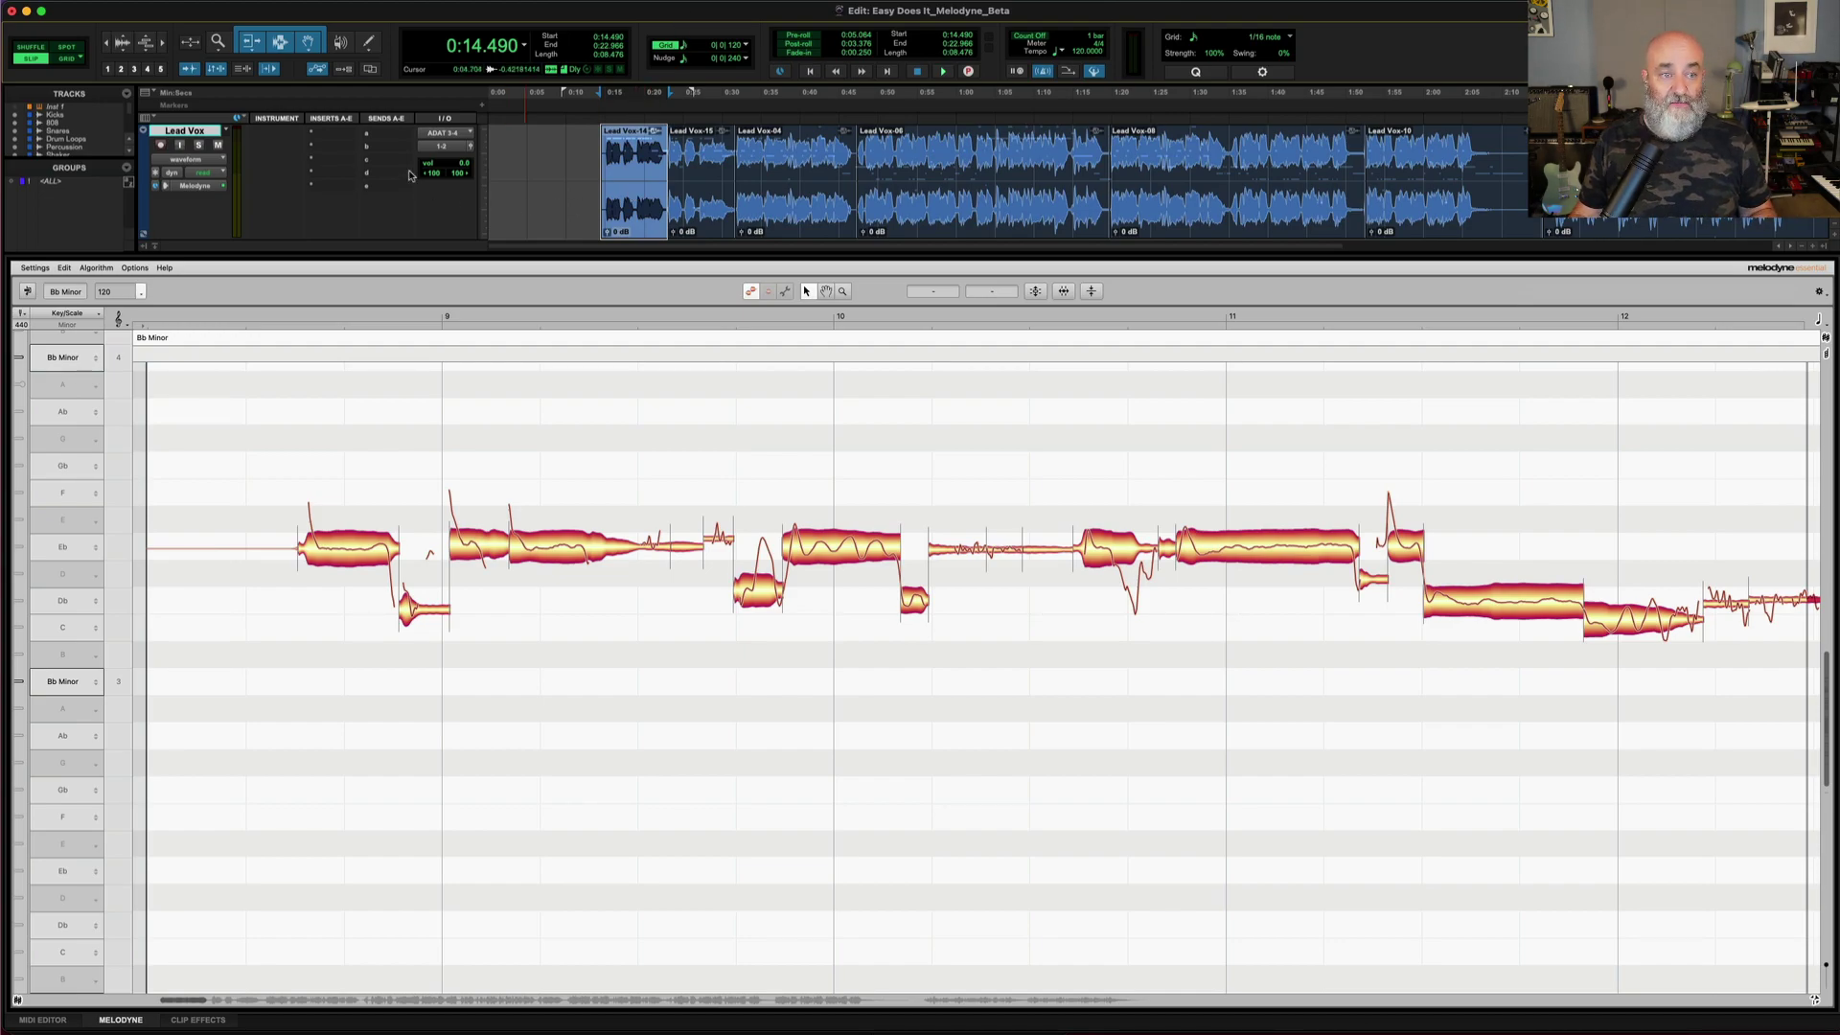
Set the Lead Vox track's Elastic Audio/ARA selector to None and commit the edits.
{"action": "left_click", "coordinate": [168, 189]}
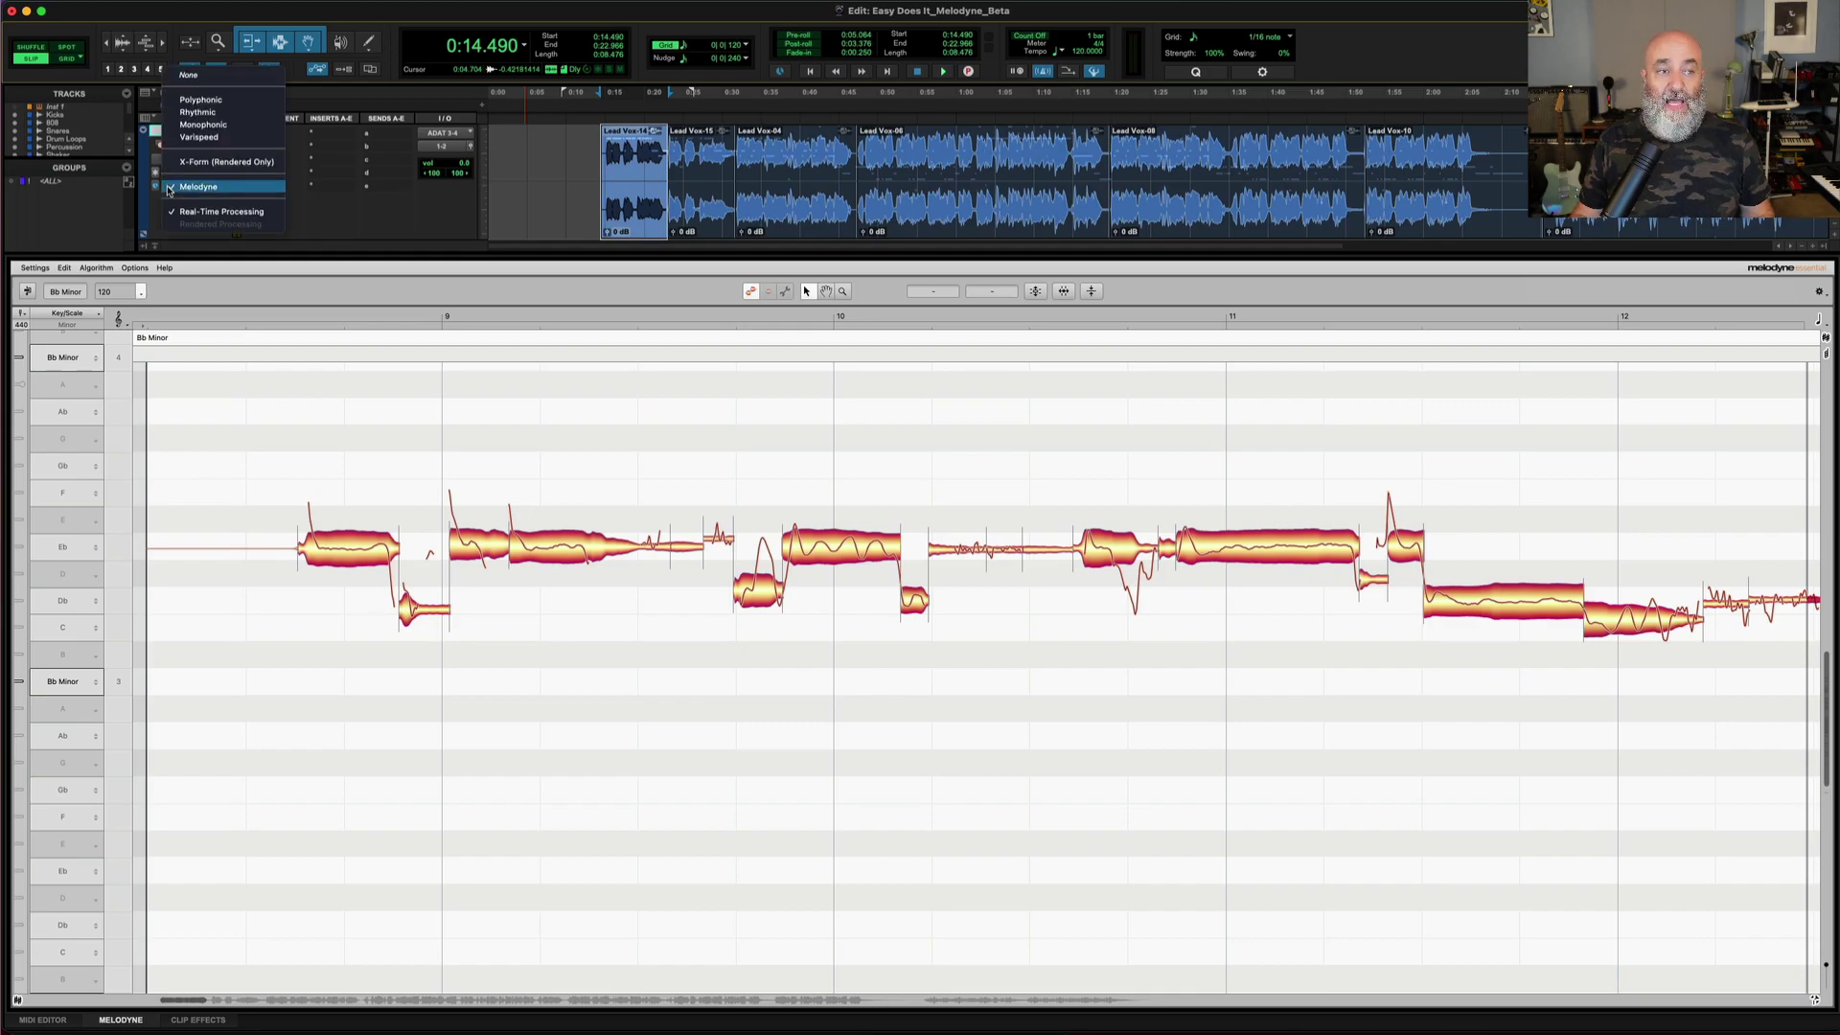
{"action": "left_click", "coordinate": [192, 76]}
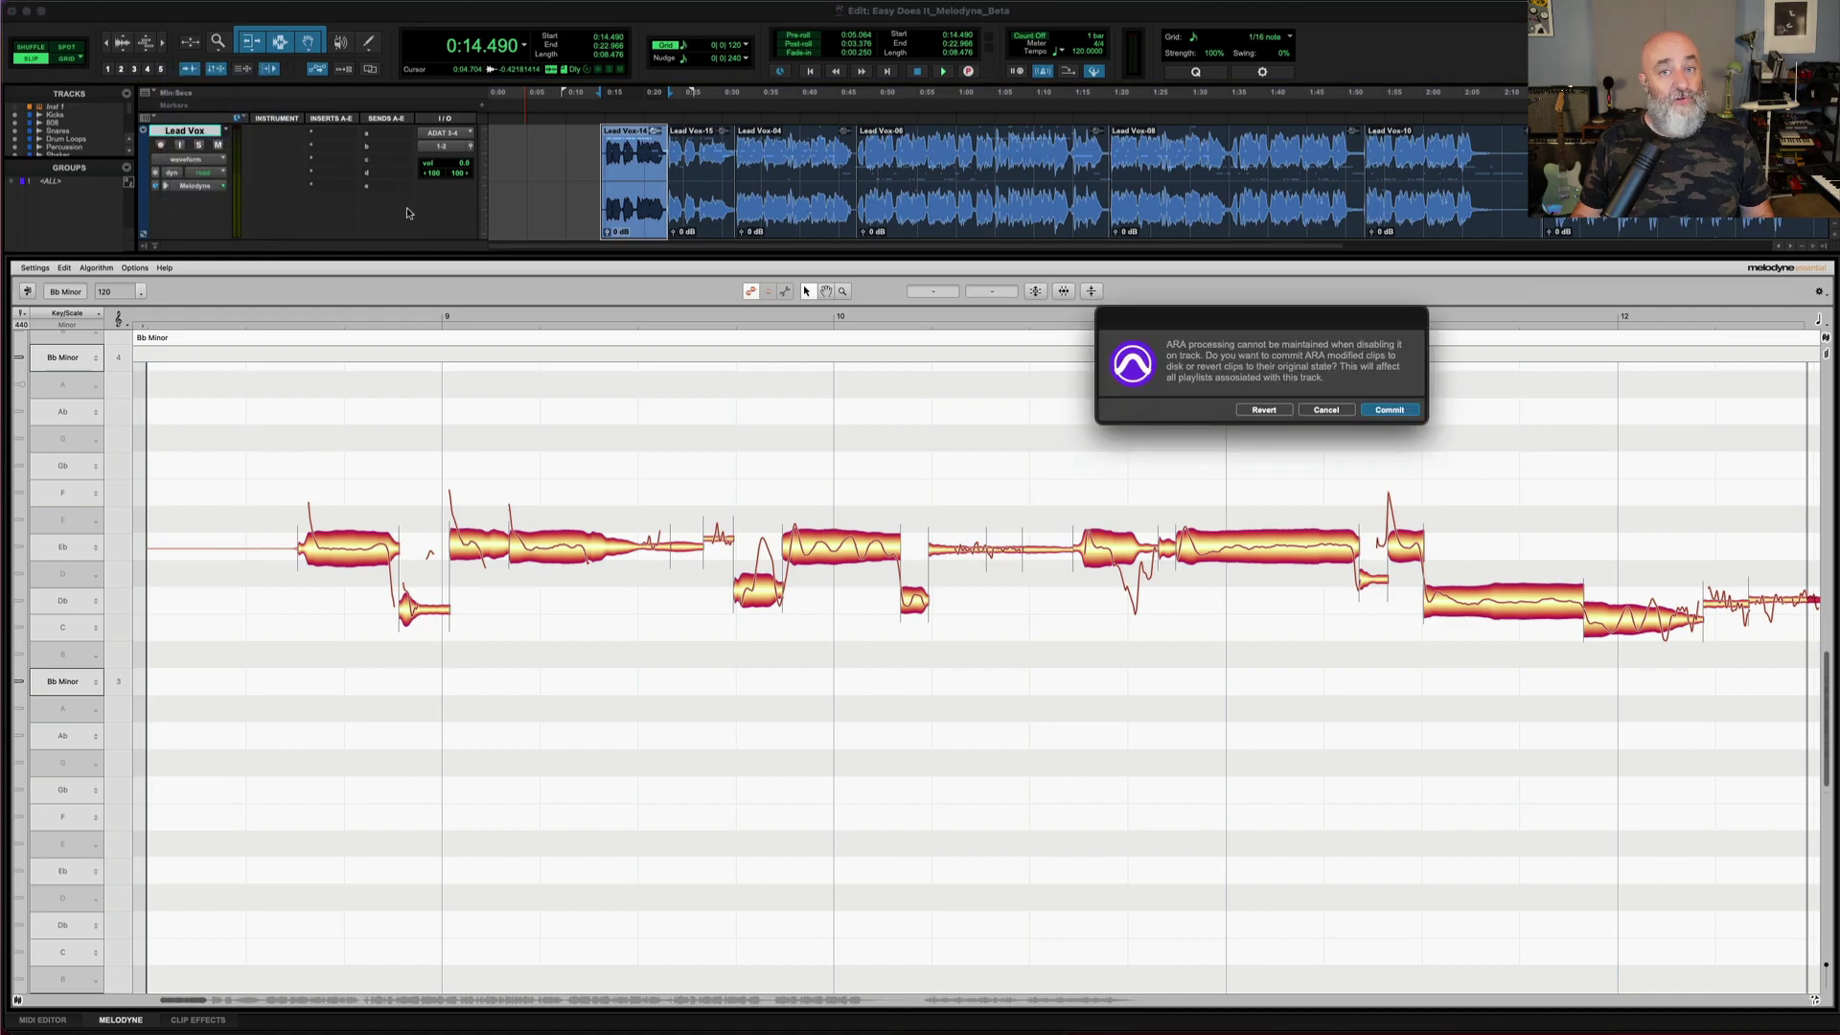
{"action": "left_click", "coordinate": [1388, 410]}
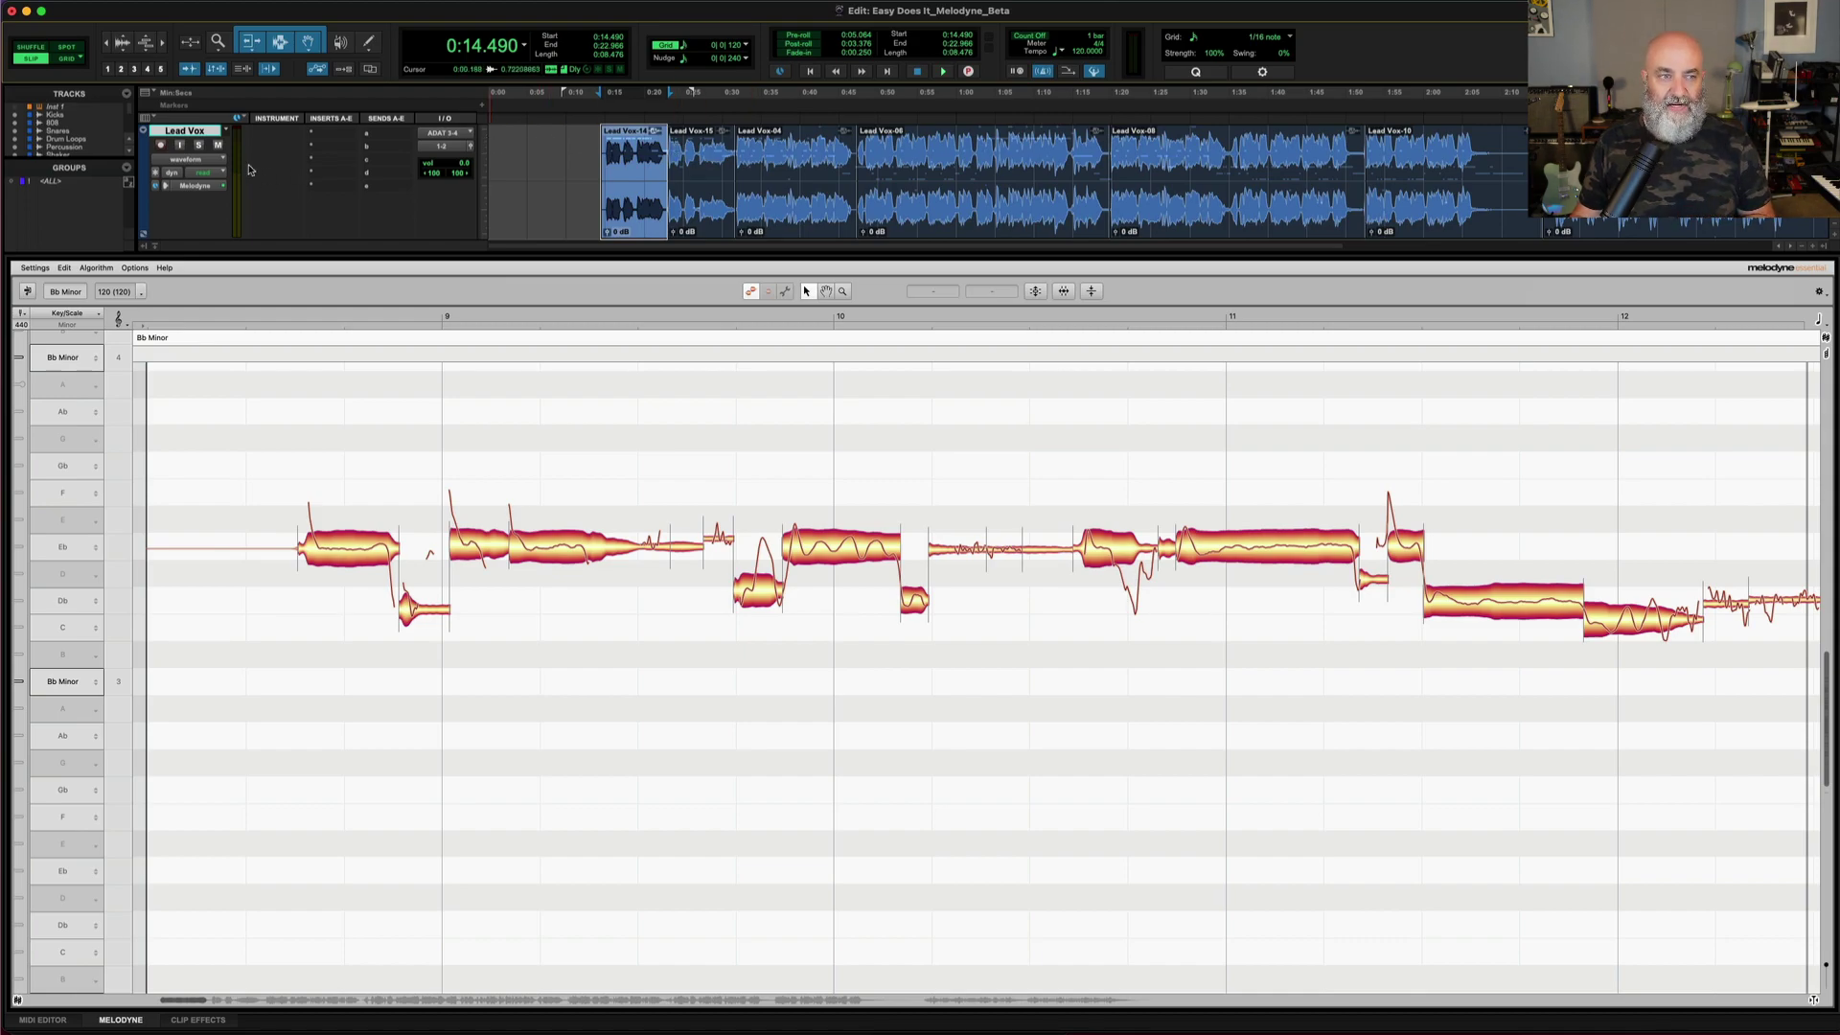
{"action": "right_click", "coordinate": [209, 131]}
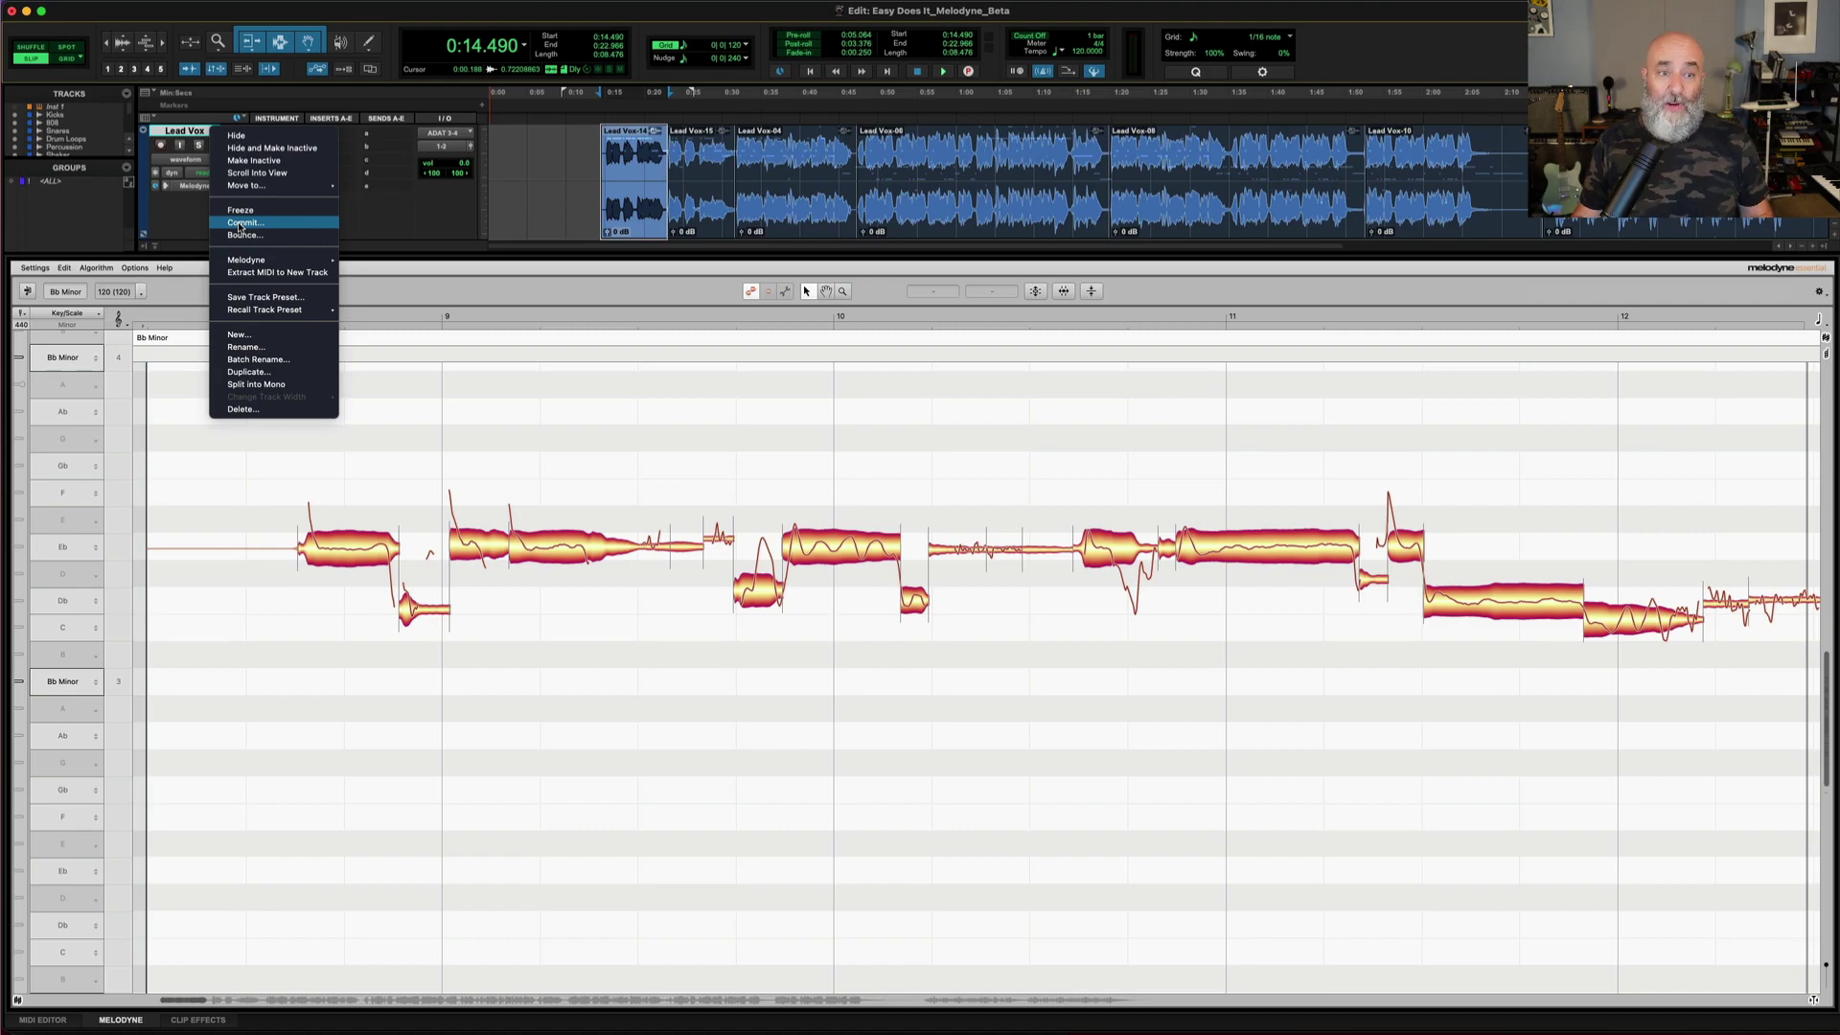
{"action": "key", "text": "Escape"}
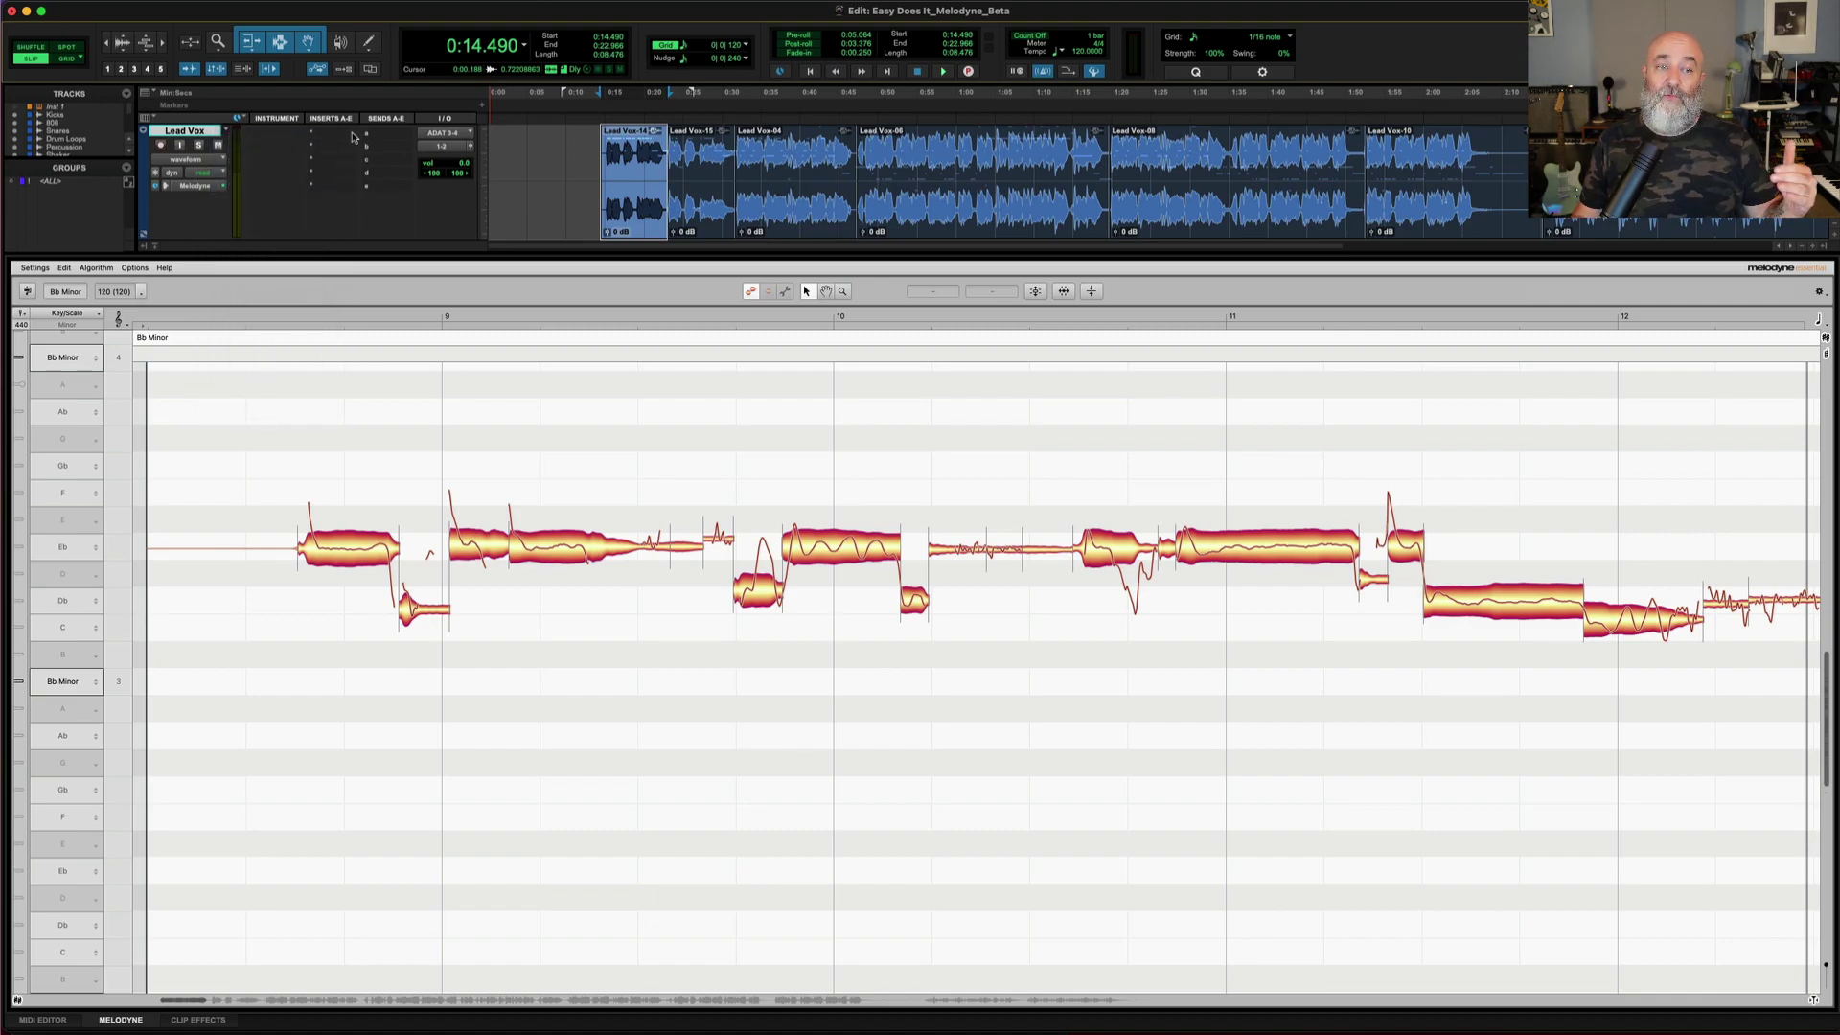